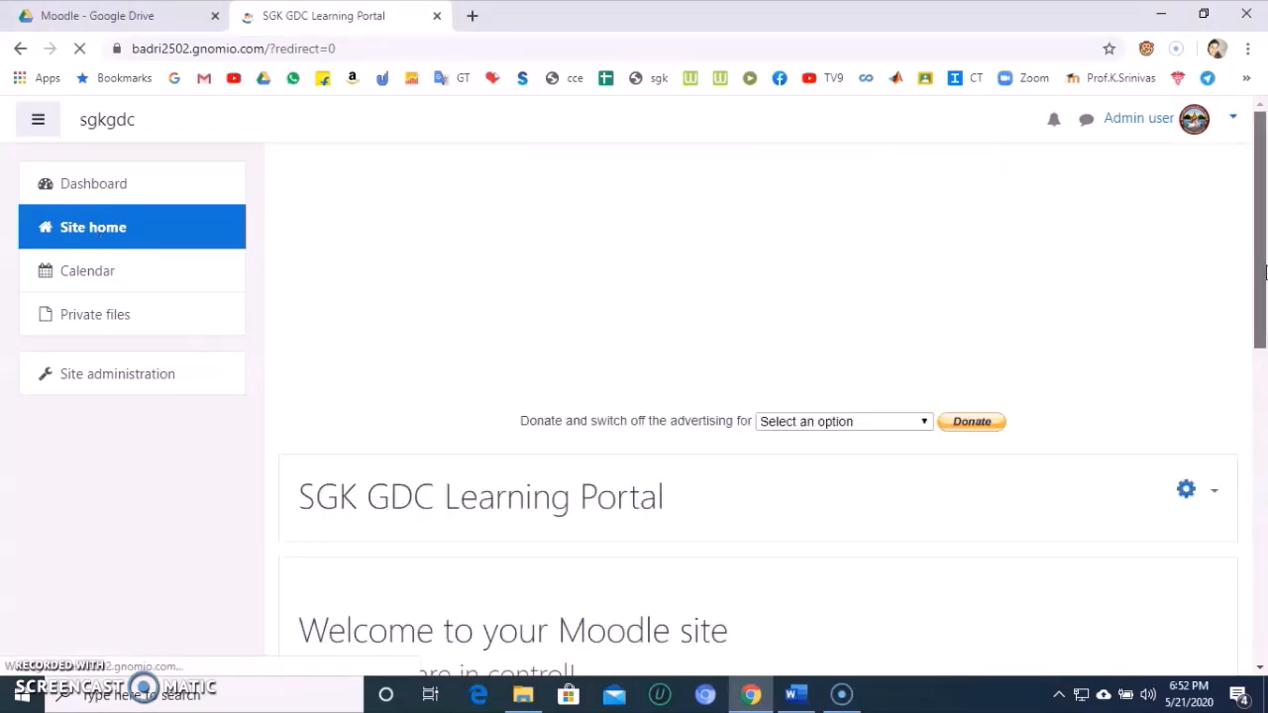
- Open the Group Theory course from the site home's available courses and turn editing on
scroll(1265, 272, down, 10)
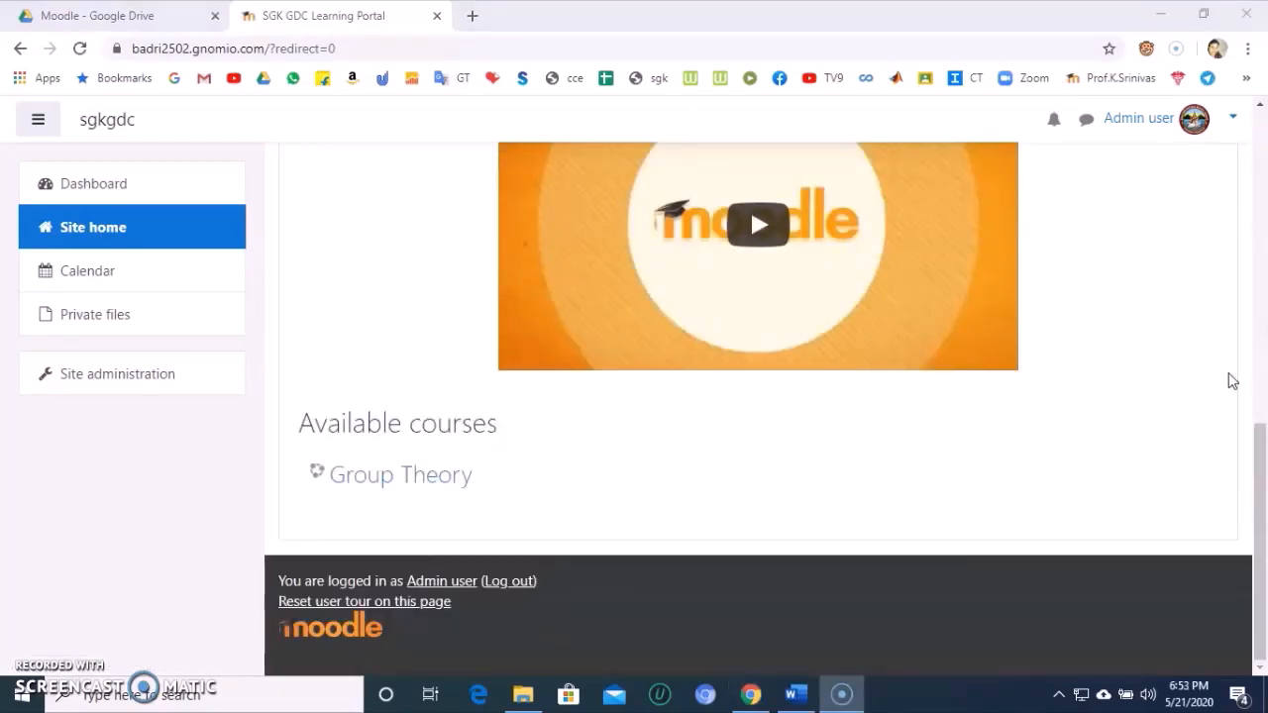
click(443, 483)
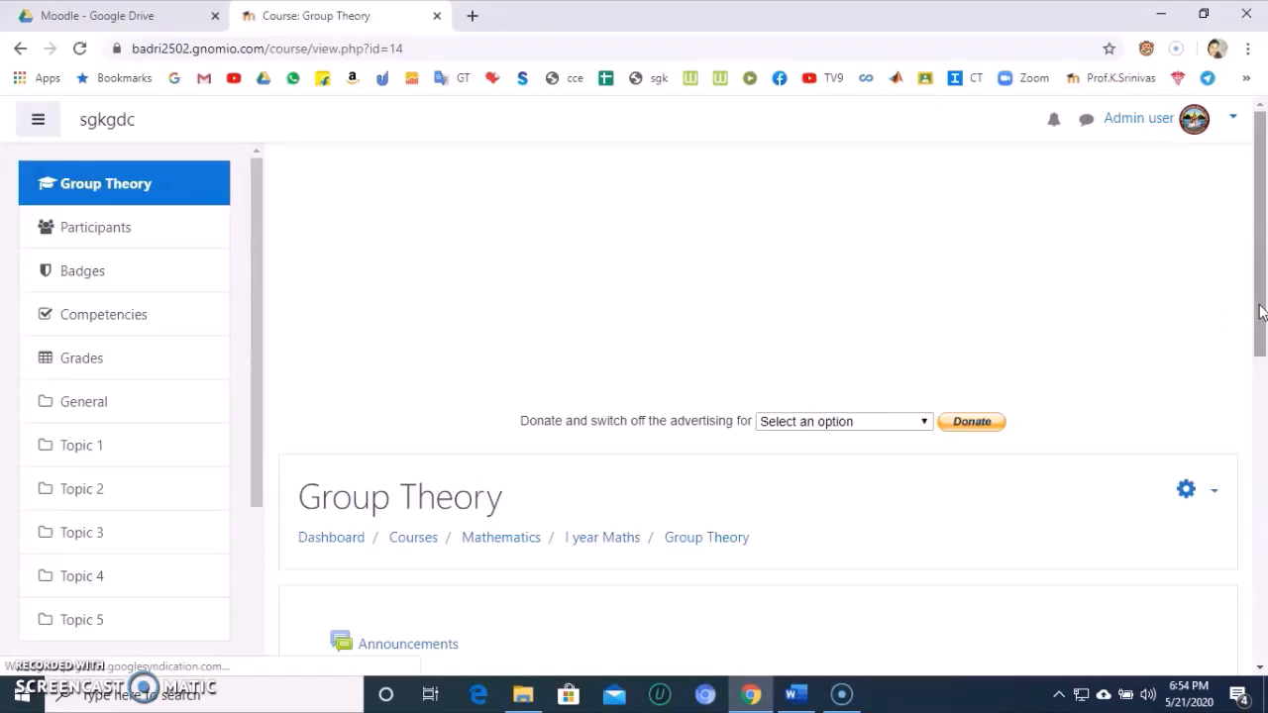
drag(1261, 314, 1264, 431)
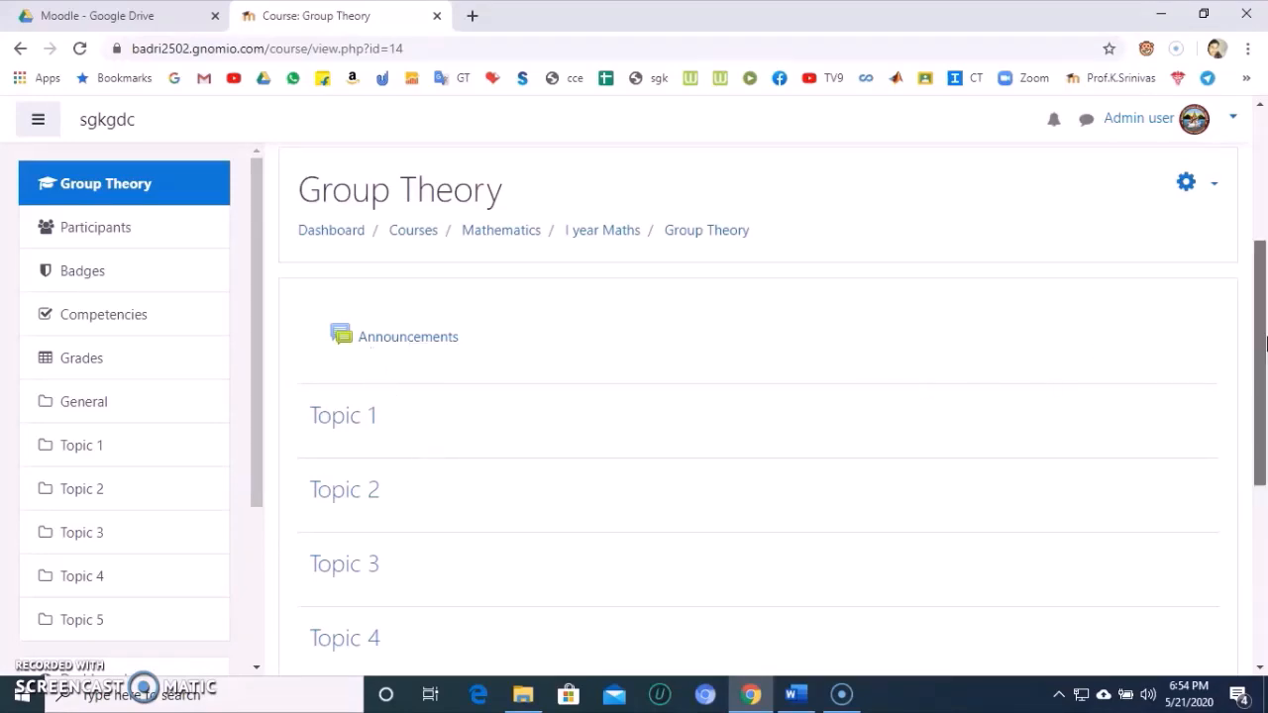
mouse_move(1266, 342)
mouse_down()
mouse_move(1267, 390)
mouse_move(1266, 321)
mouse_up()
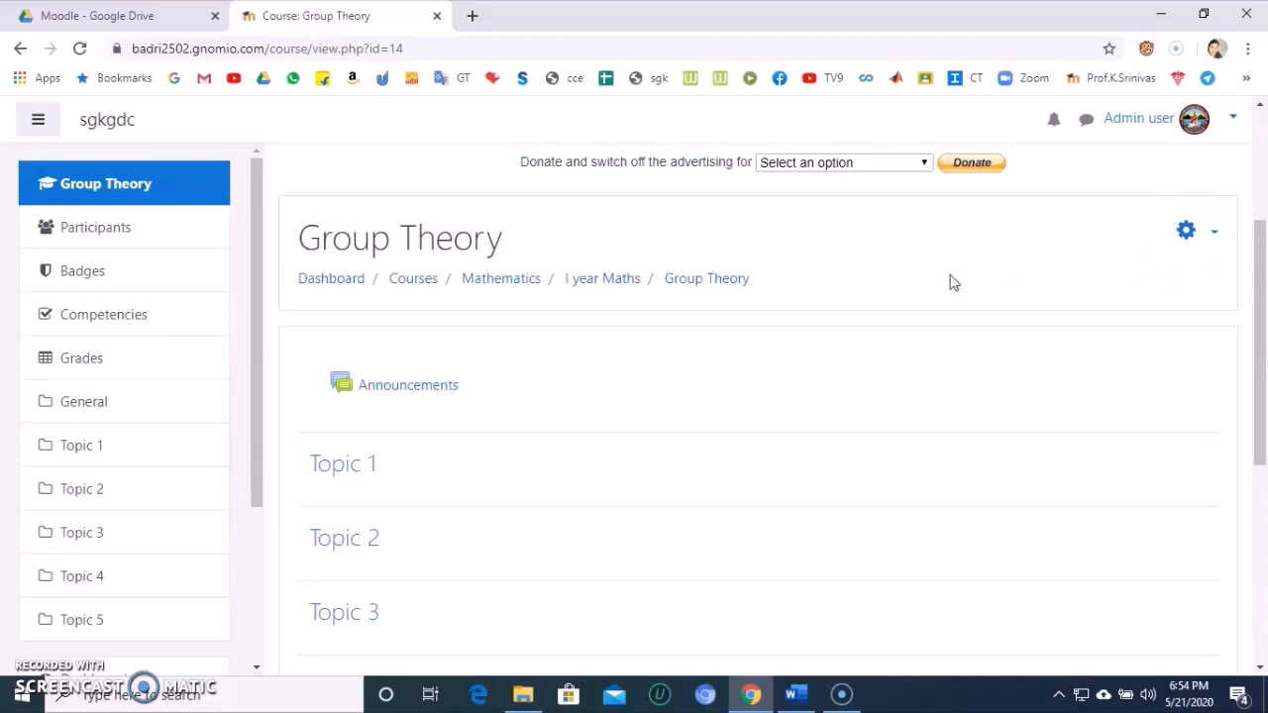
click(1215, 236)
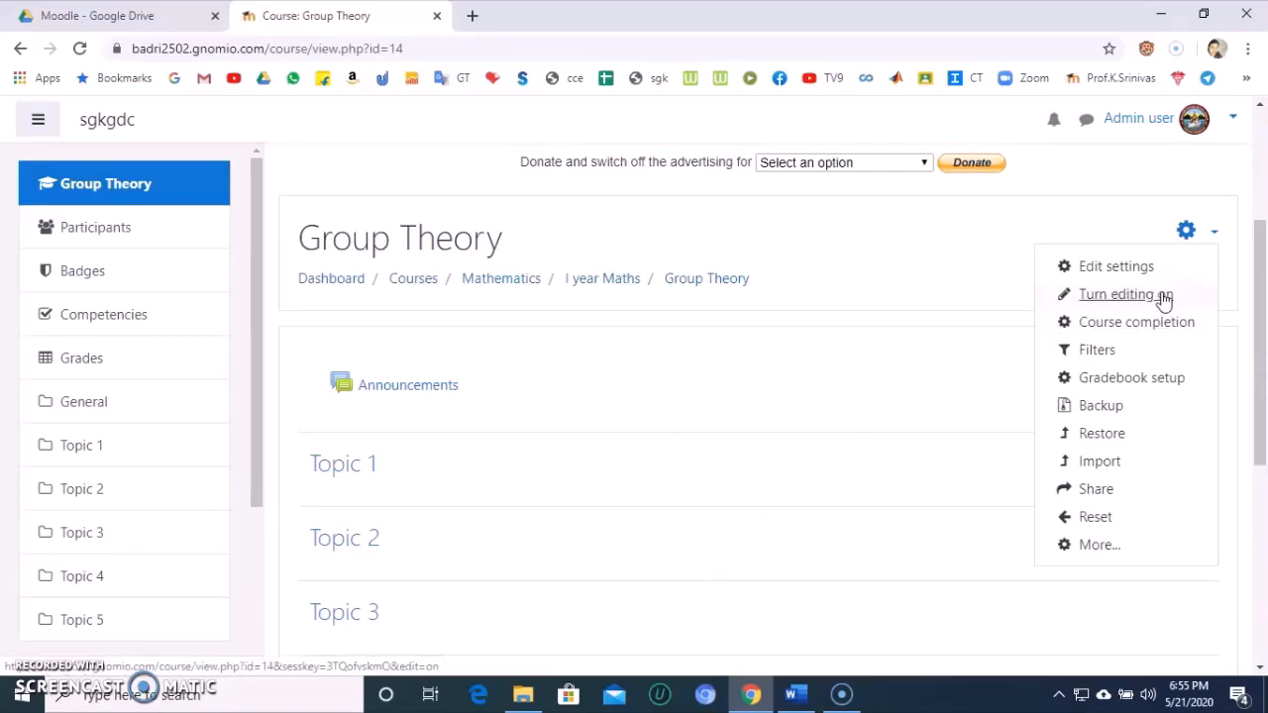
click(1125, 294)
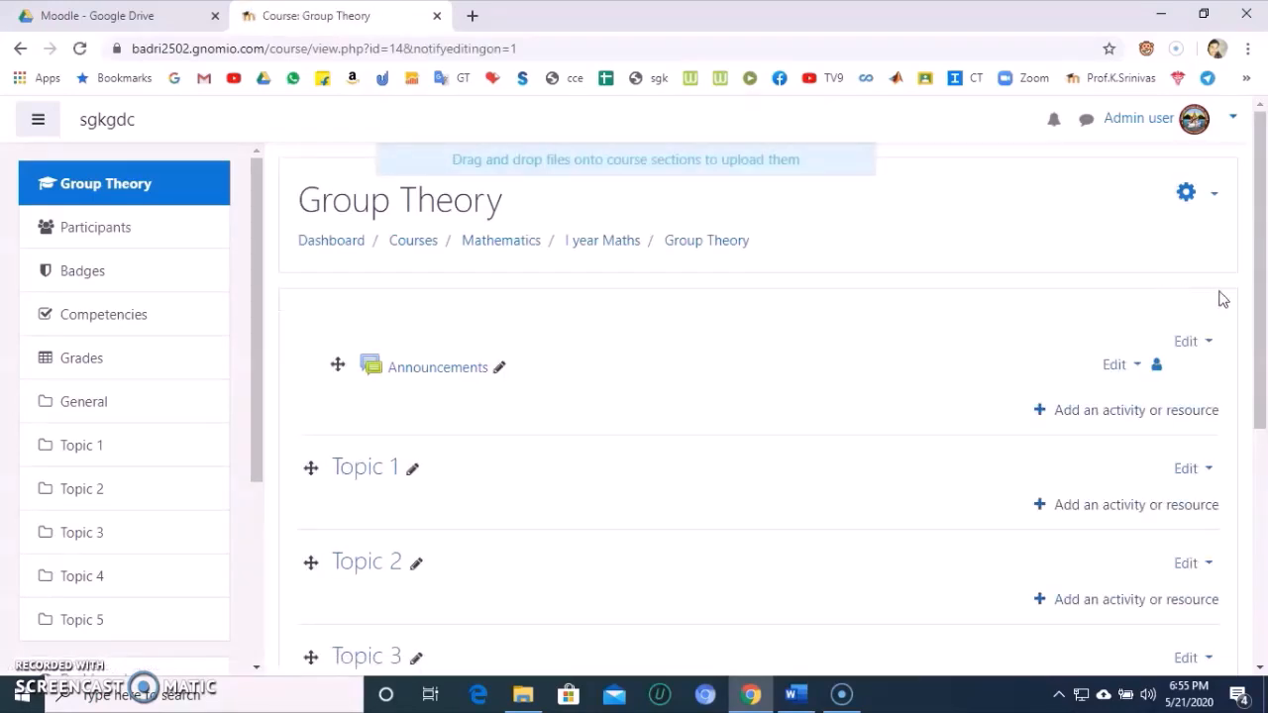
- Move the Announcements forum from the general section into Topic 1 and back to the general section
drag(1263, 341, 1265, 384)
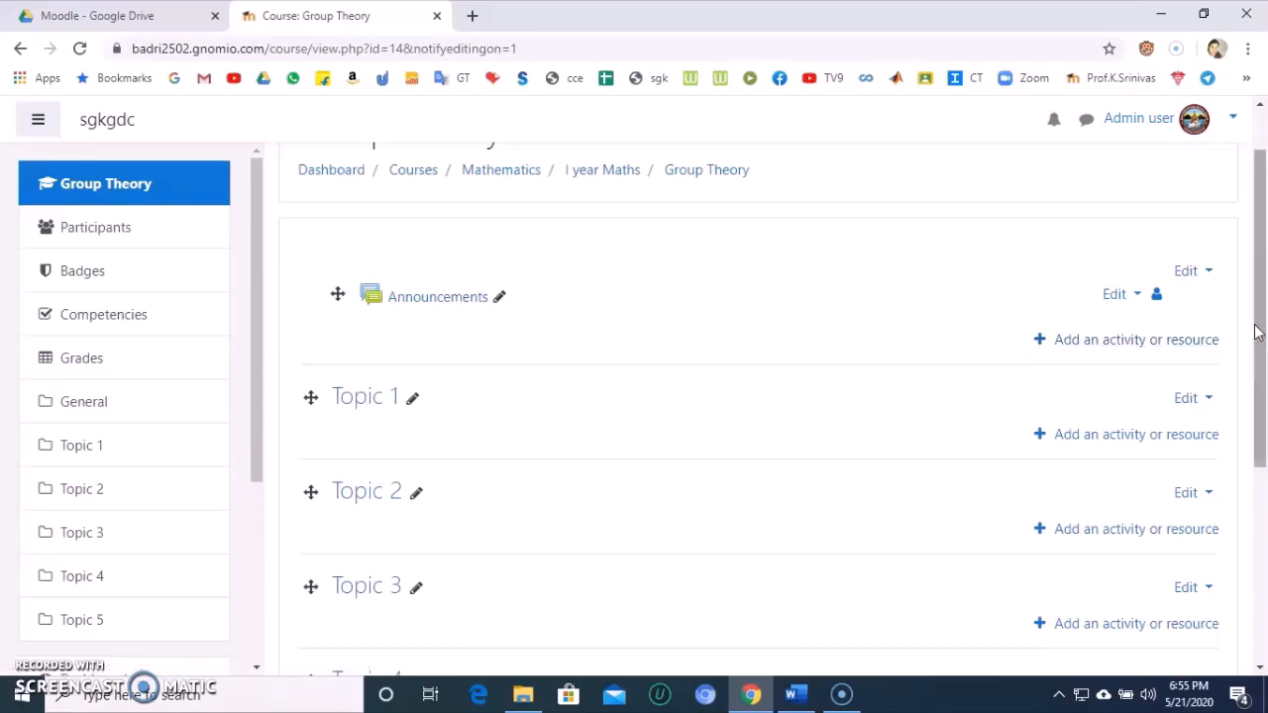
drag(1265, 330, 1265, 515)
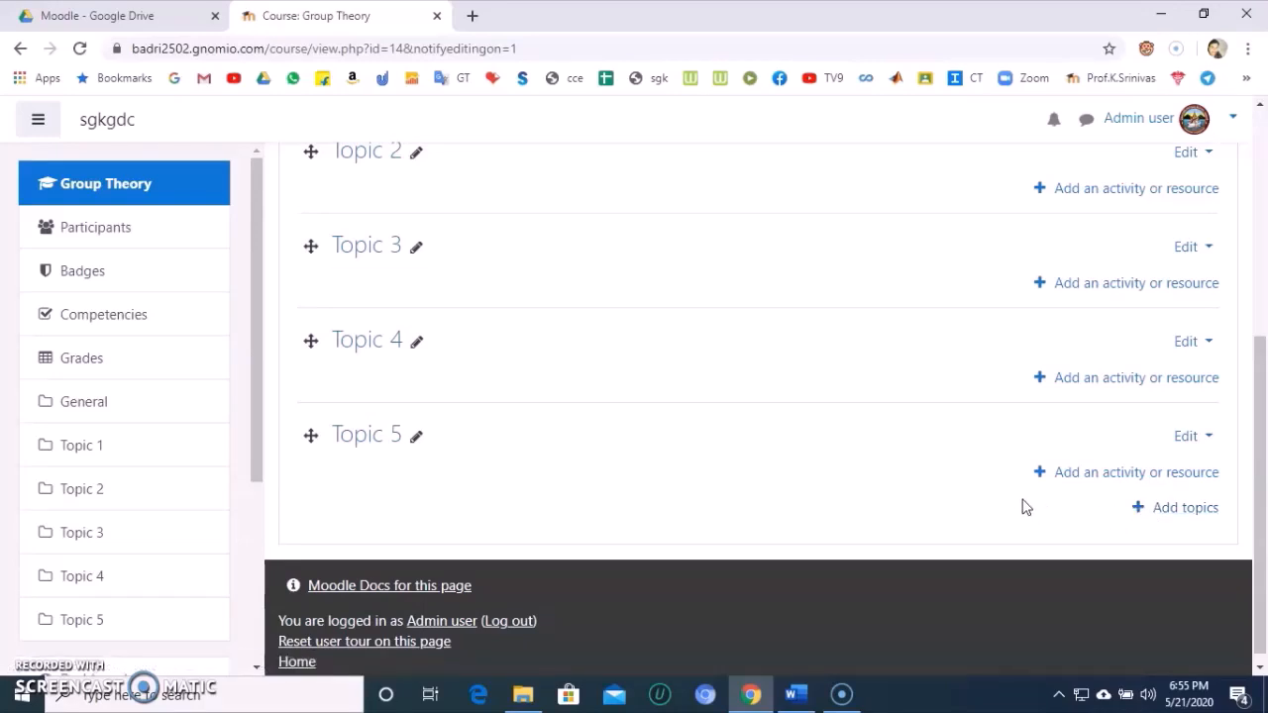
drag(1262, 495, 1265, 297)
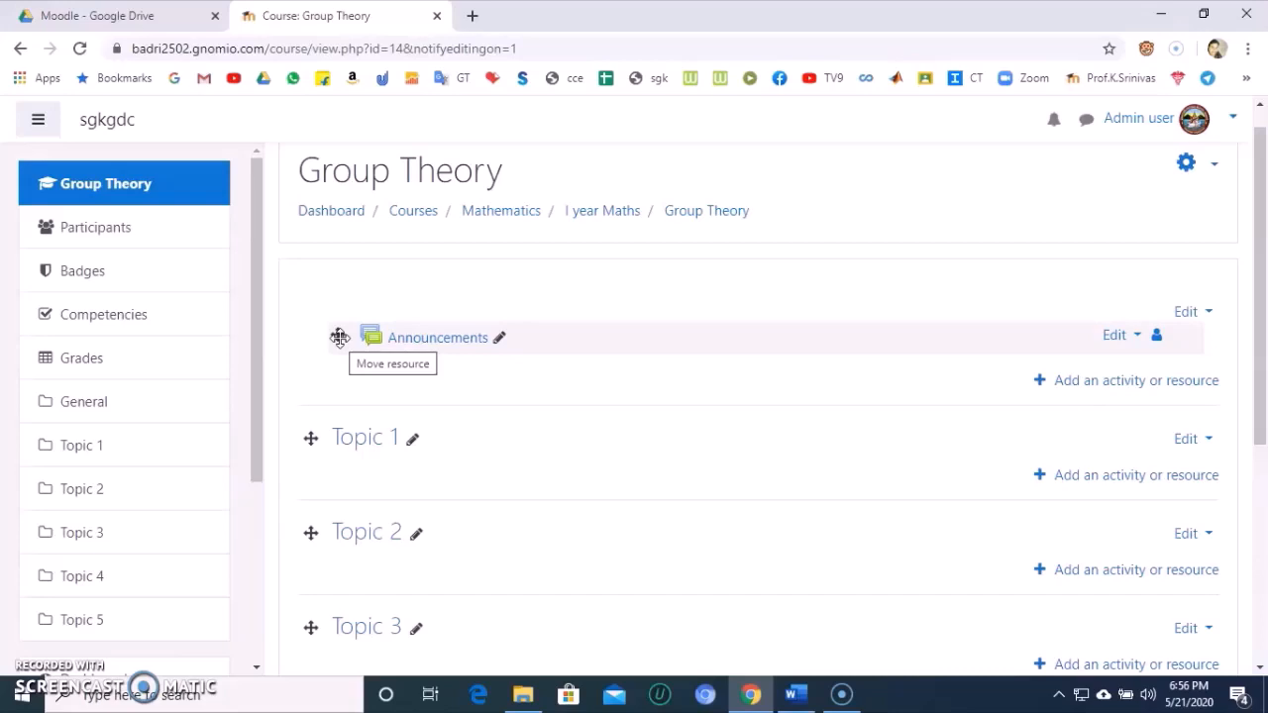
drag(339, 338, 339, 474)
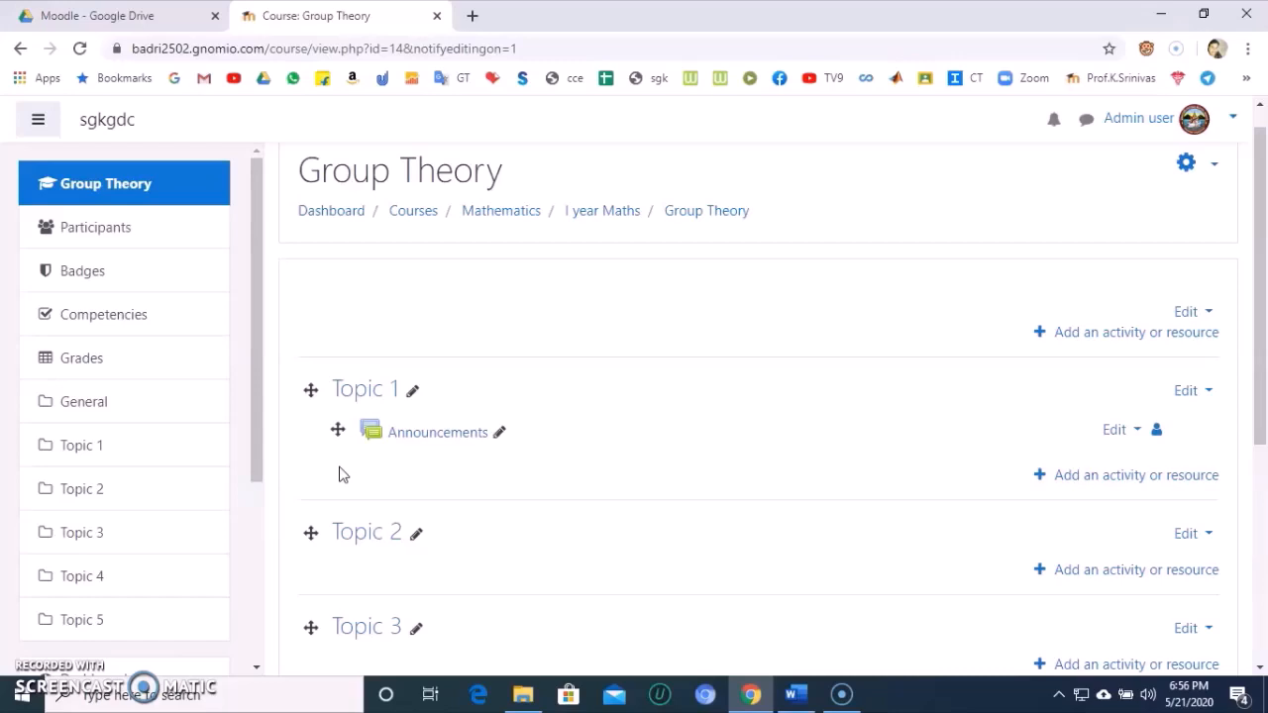
drag(337, 430, 336, 319)
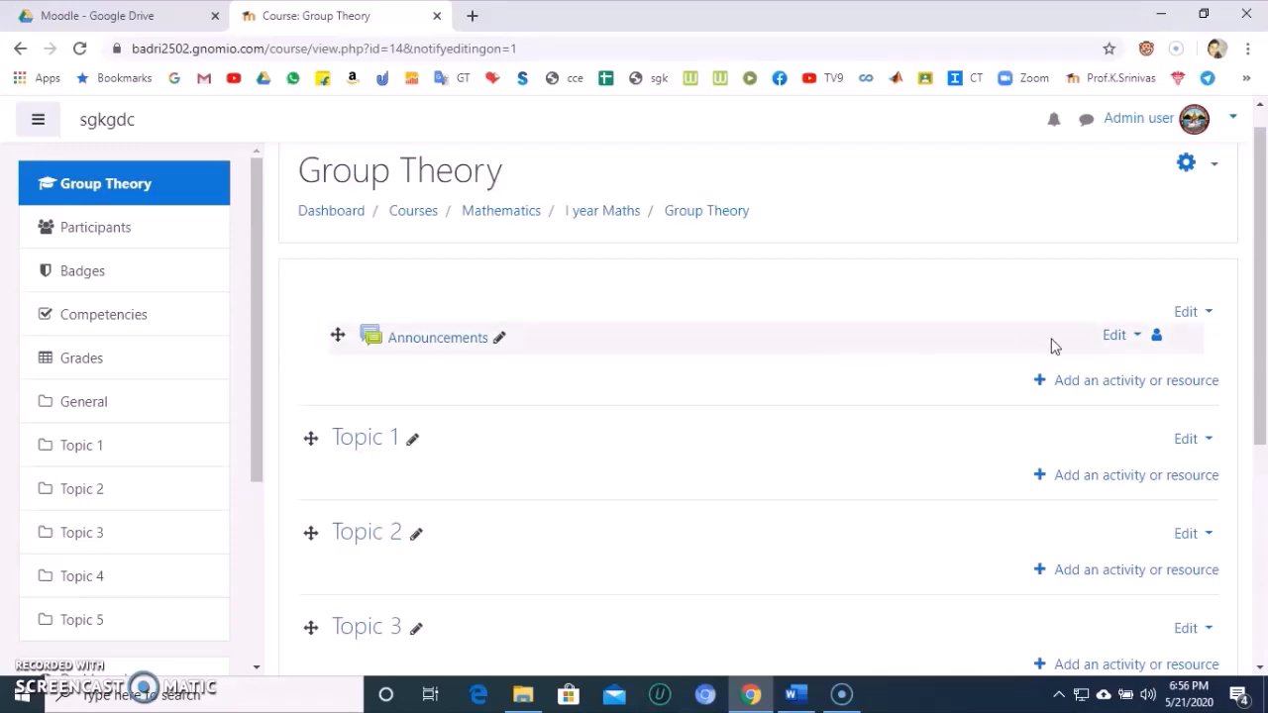
- Duplicate the Announcements forum in the general section
click(1134, 337)
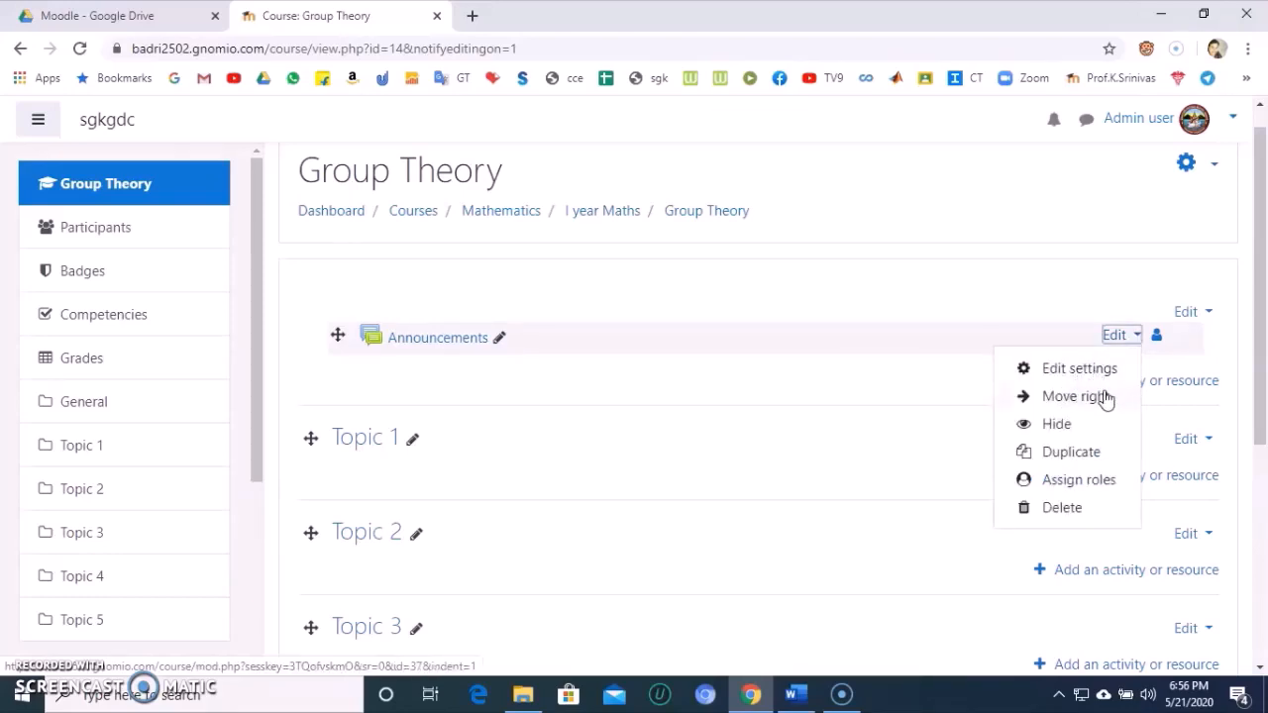
click(1075, 453)
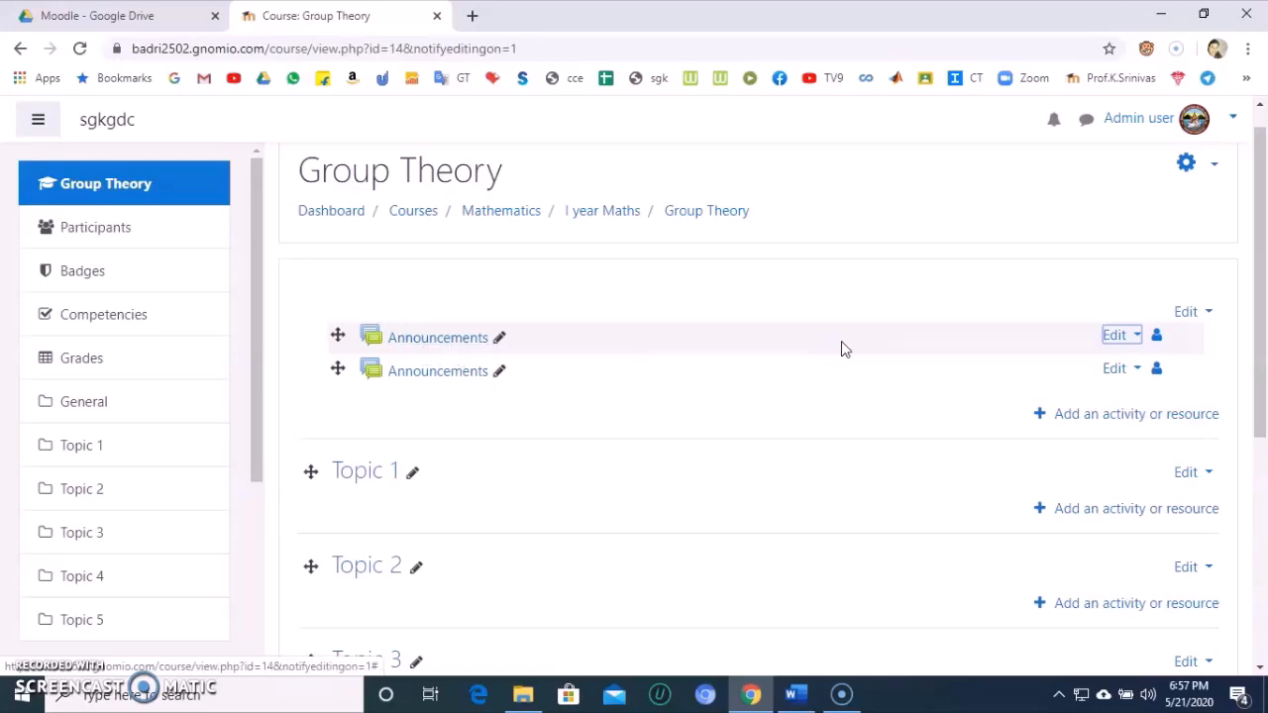
- Open the settings of the first Announcements forum and change its forum name to "General Announcement"
click(1134, 340)
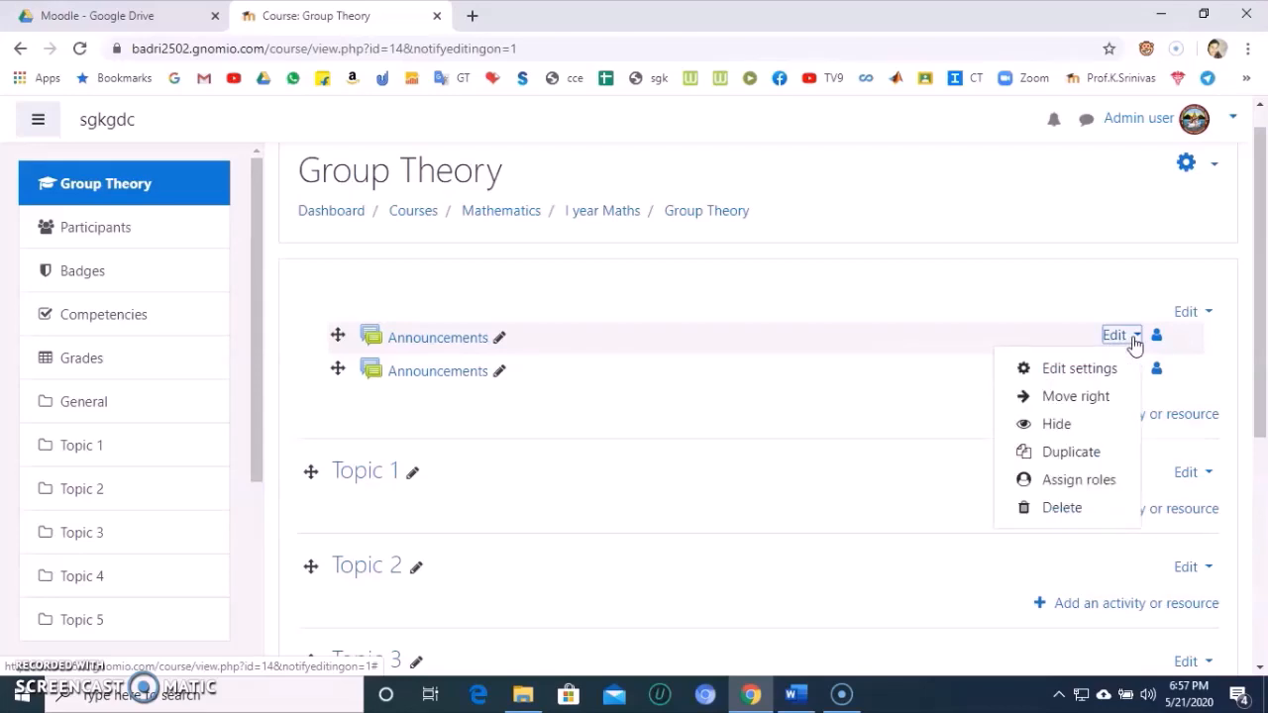
click(1082, 370)
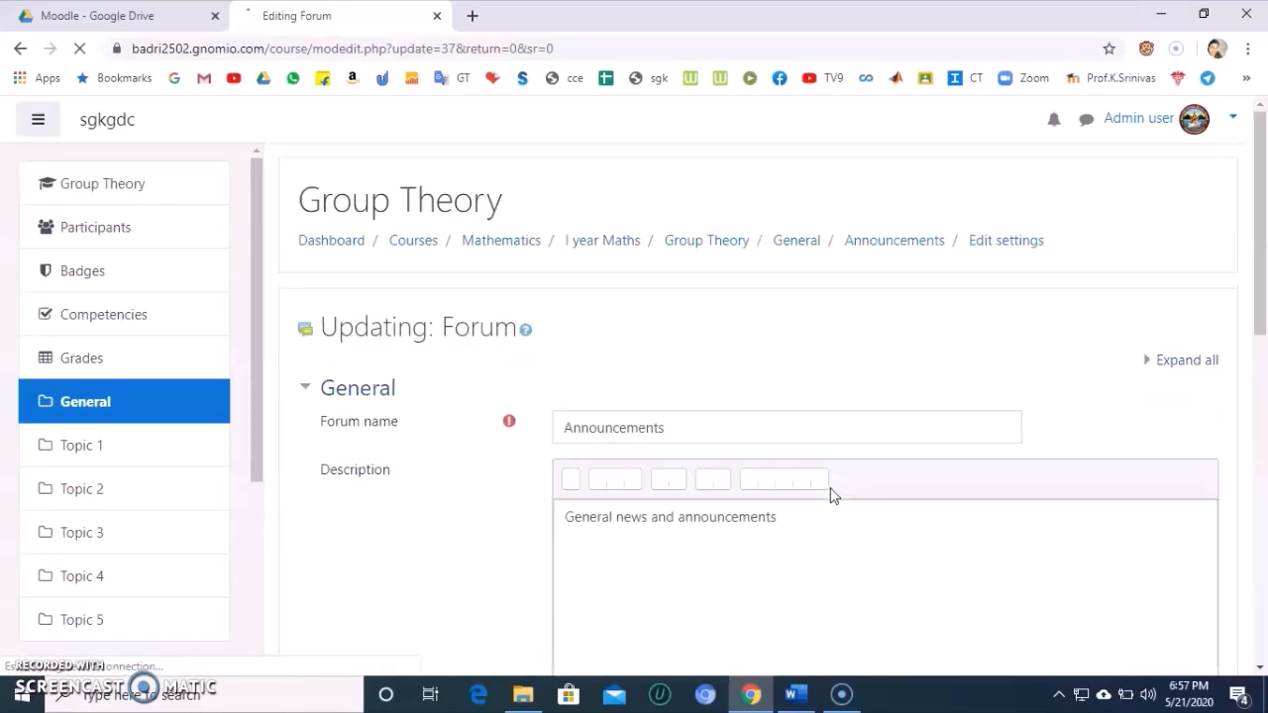
drag(1263, 319, 1265, 367)
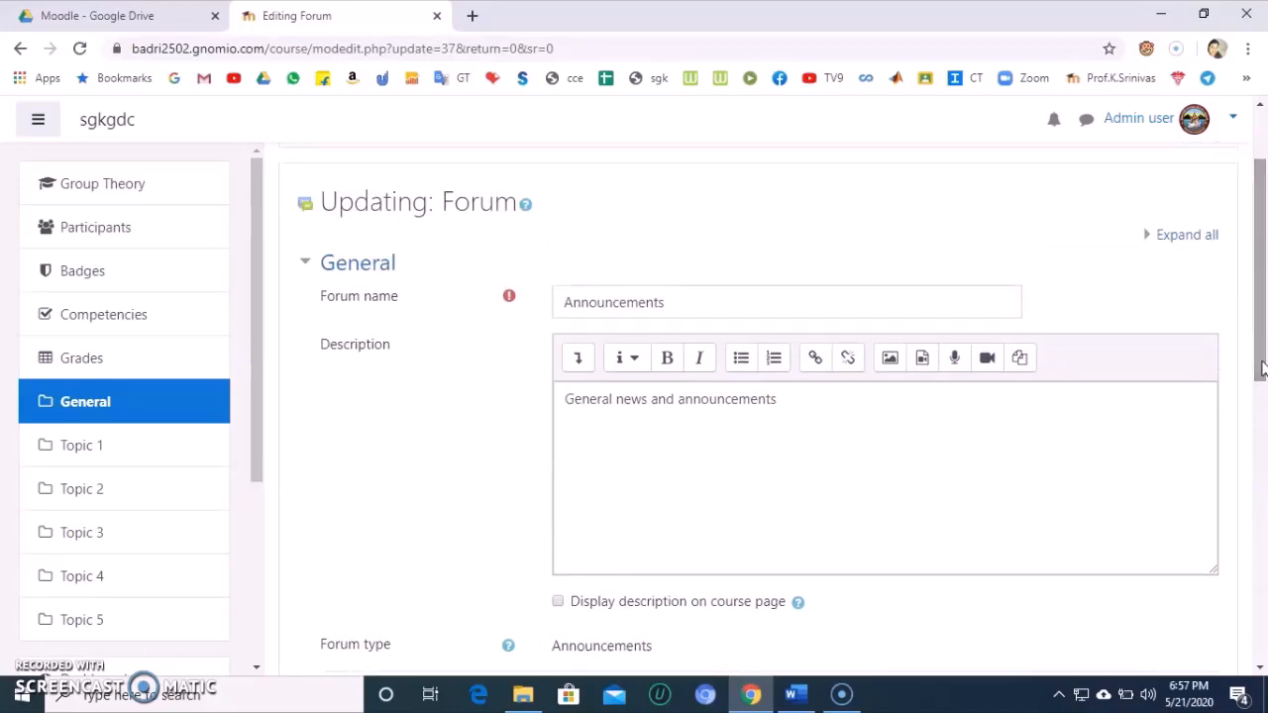
click(750, 300)
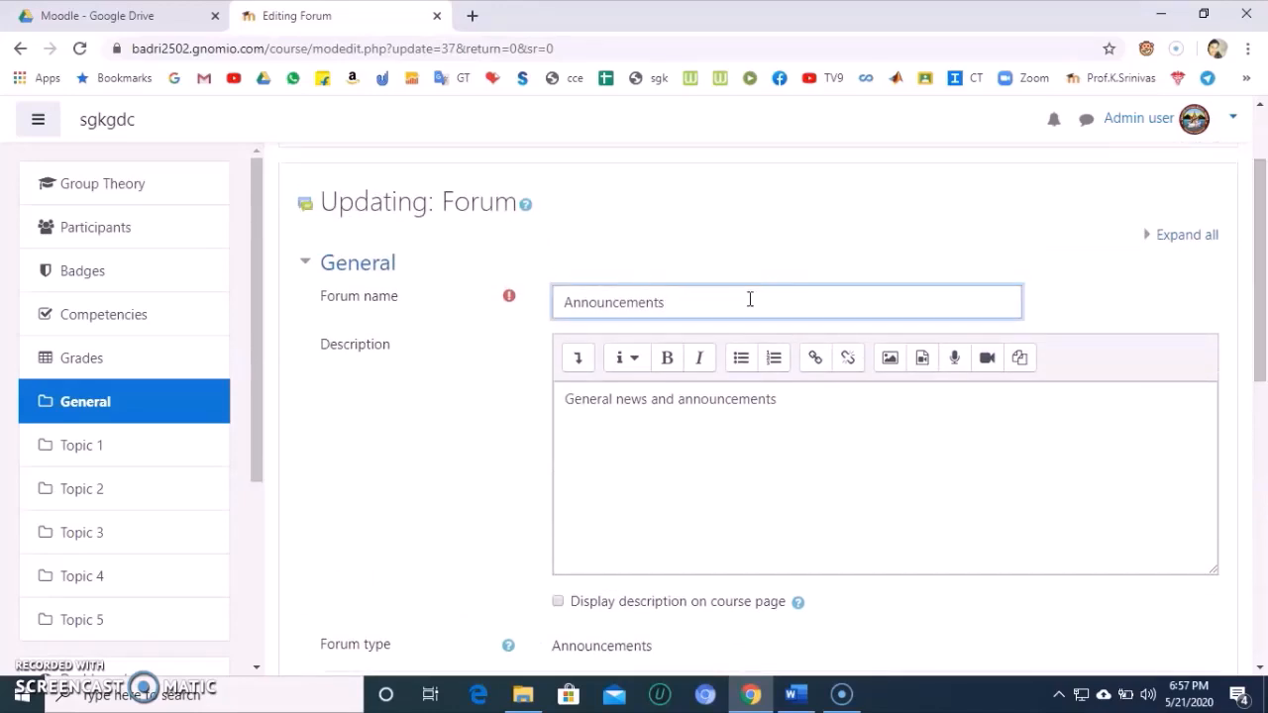
key(BackSpace)
key(BackSpace)
key(BackSpace)
key(BackSpace)
key(BackSpace)
key(BackSpace)
key(BackSpace)
key(BackSpace)
key(BackSpace)
key(BackSpace)
key(BackSpace)
key(BackSpace)
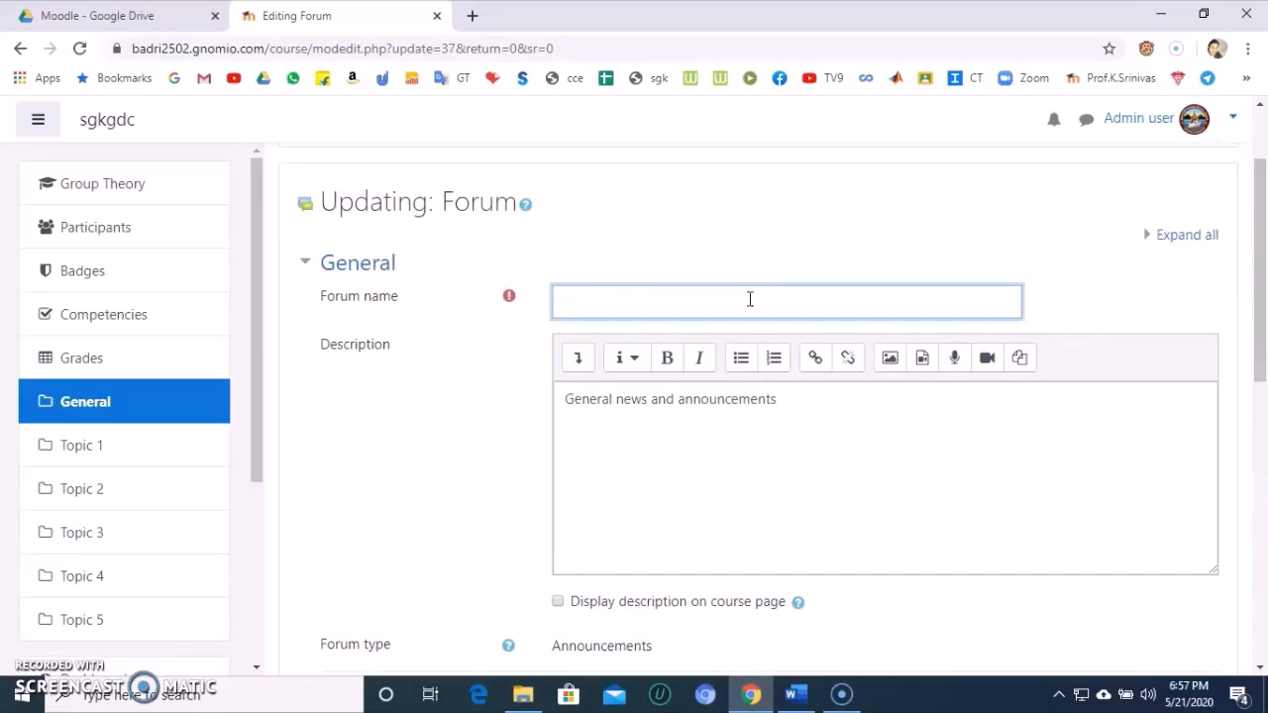
text(General Announcement)
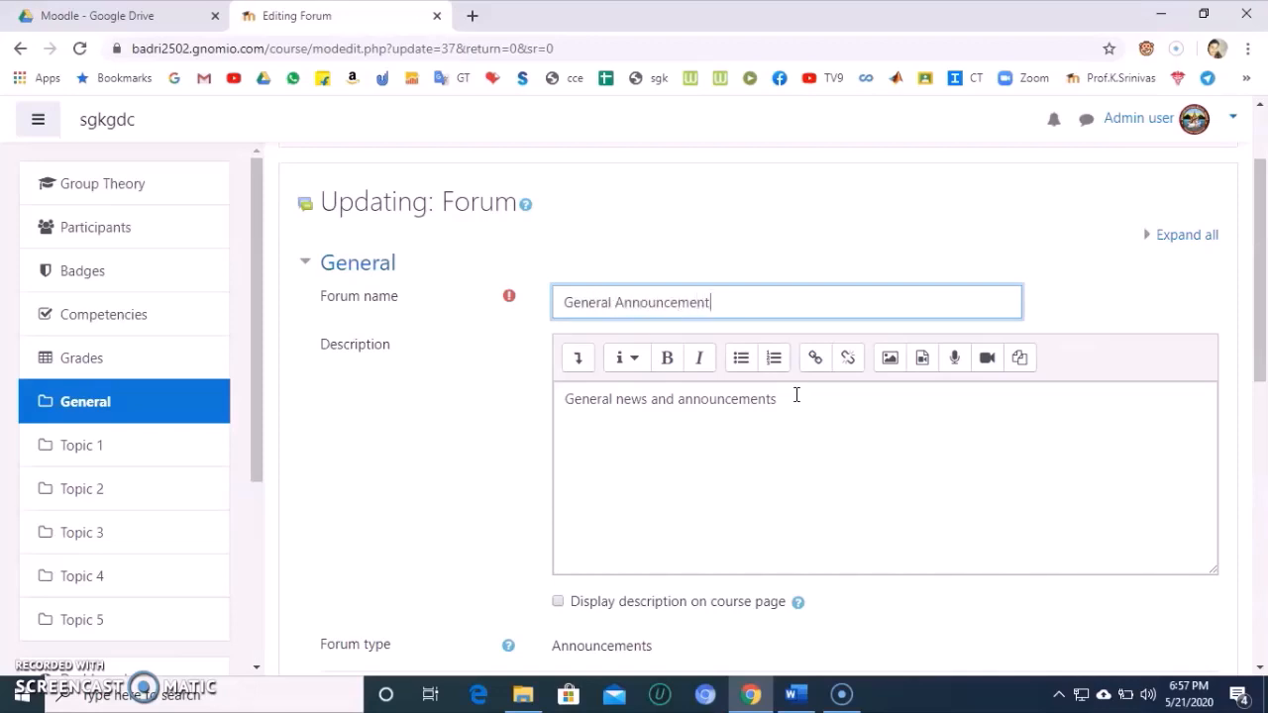
- Replace the forum description with "Please check the announcements regularly", enable displaying it on the course page, and save back to the course
drag(796, 399, 560, 399)
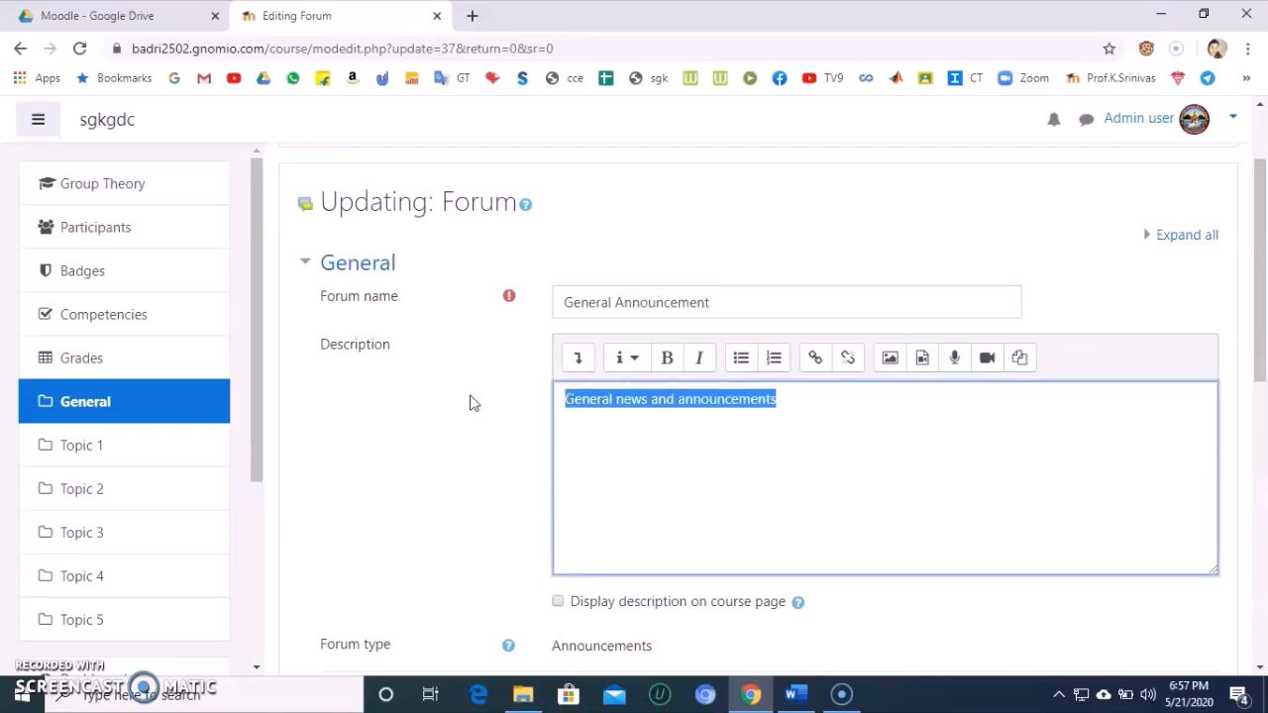
text(Ple)
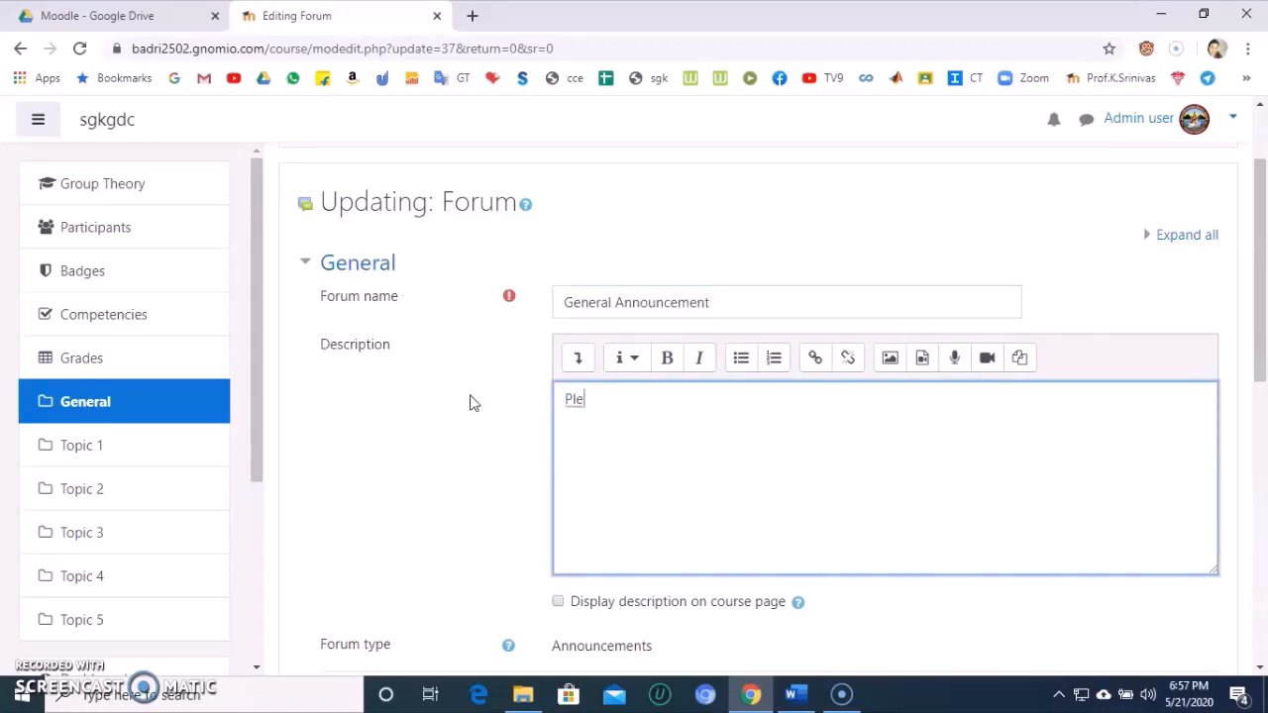
text(ase check the announce)
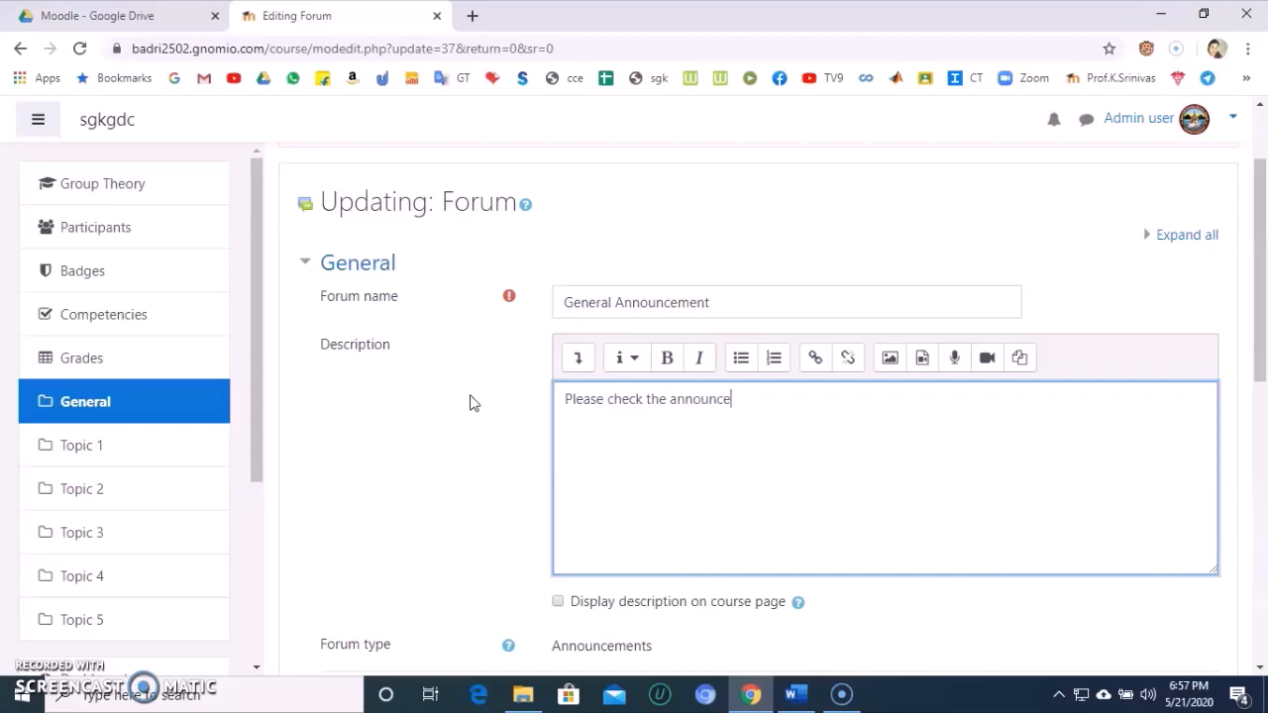
text(ments regularly)
drag(1263, 330, 1266, 426)
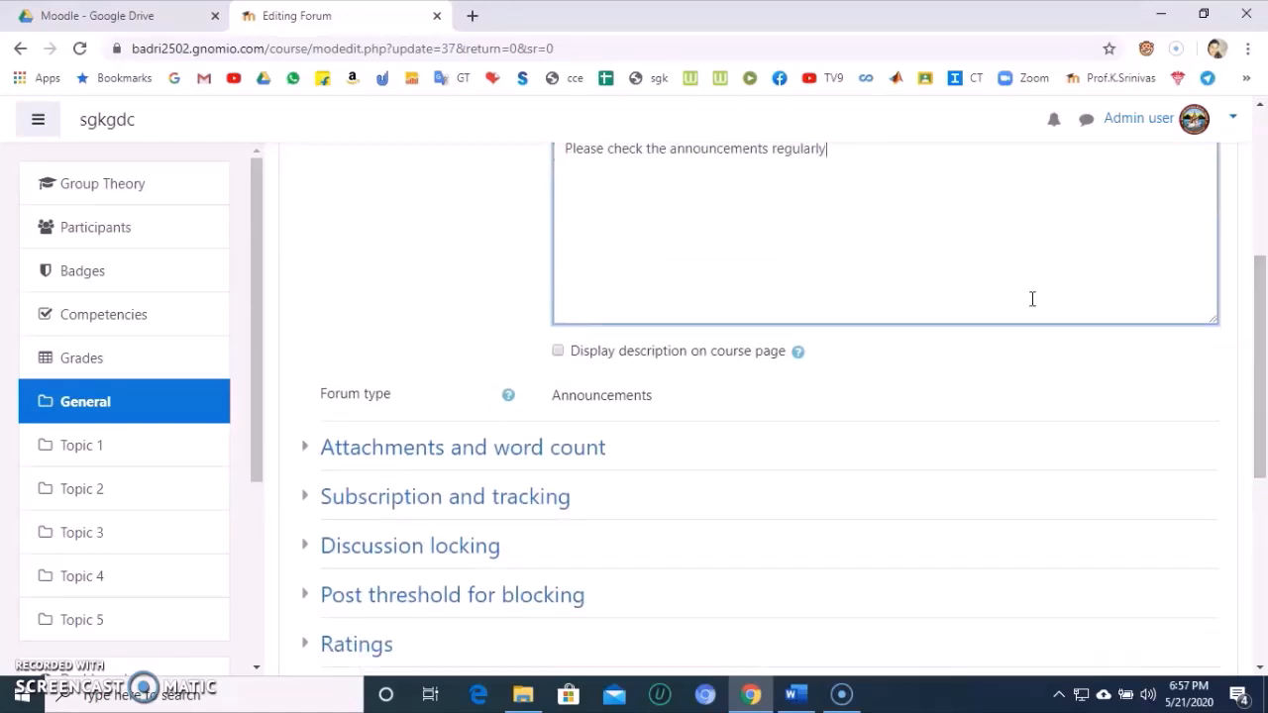
click(558, 352)
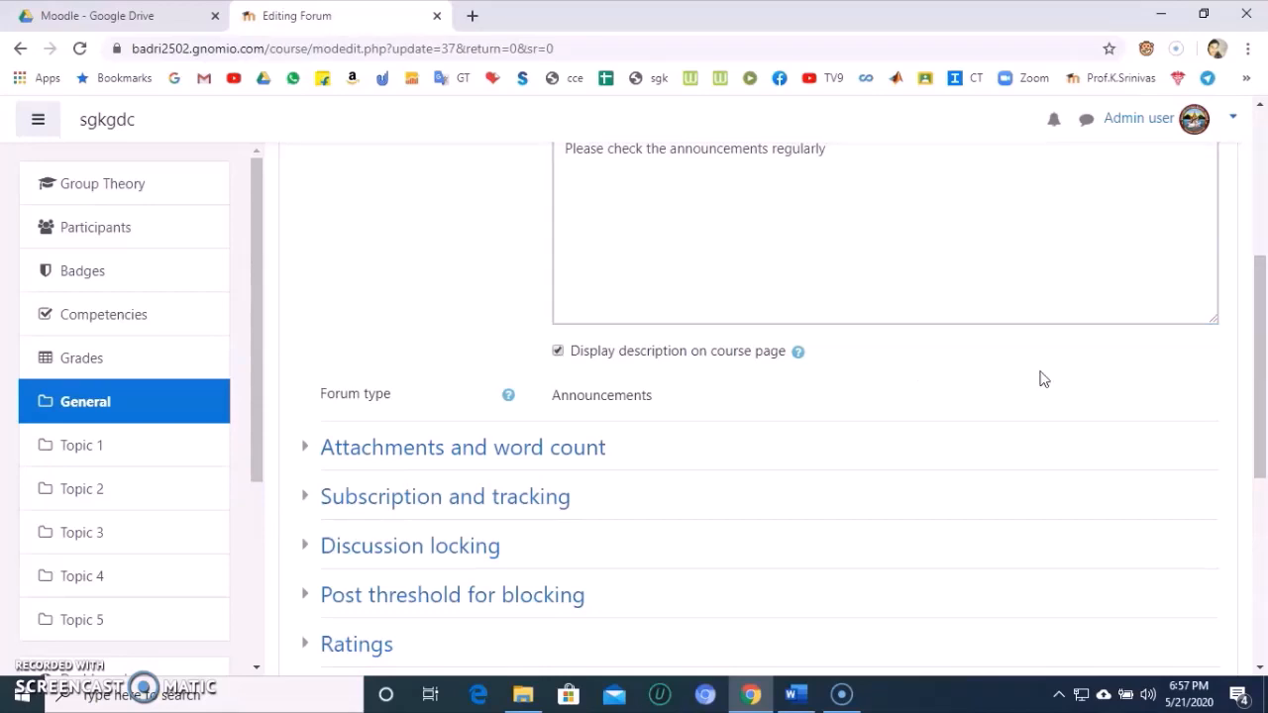
drag(1262, 414, 1262, 547)
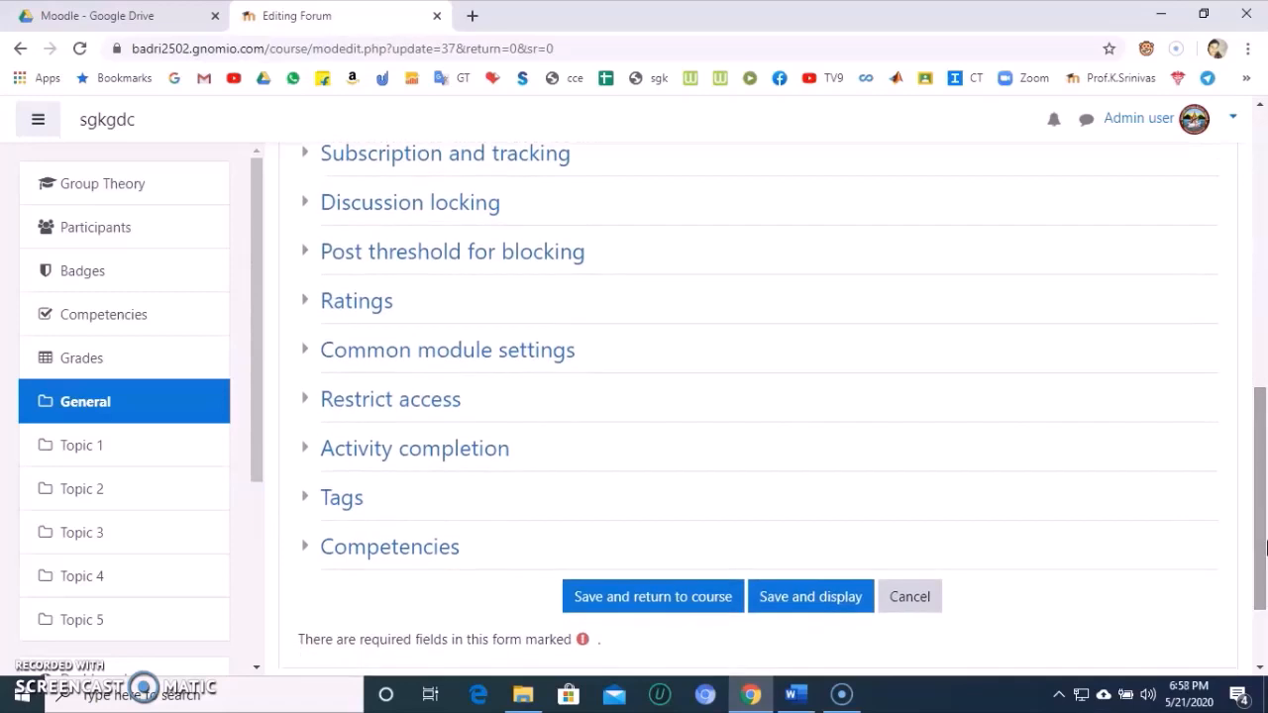
click(630, 606)
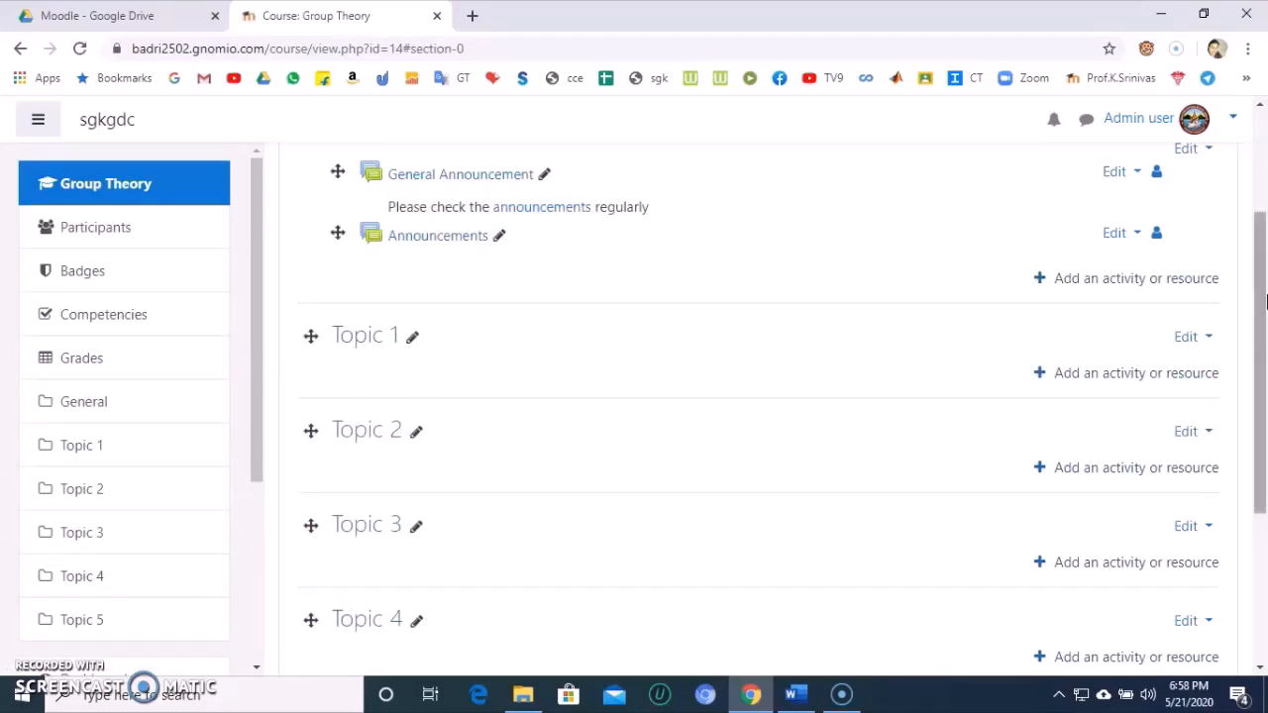
- Delete the duplicate Announcements forum below General Announcement
scroll(1040, 278, up, 1)
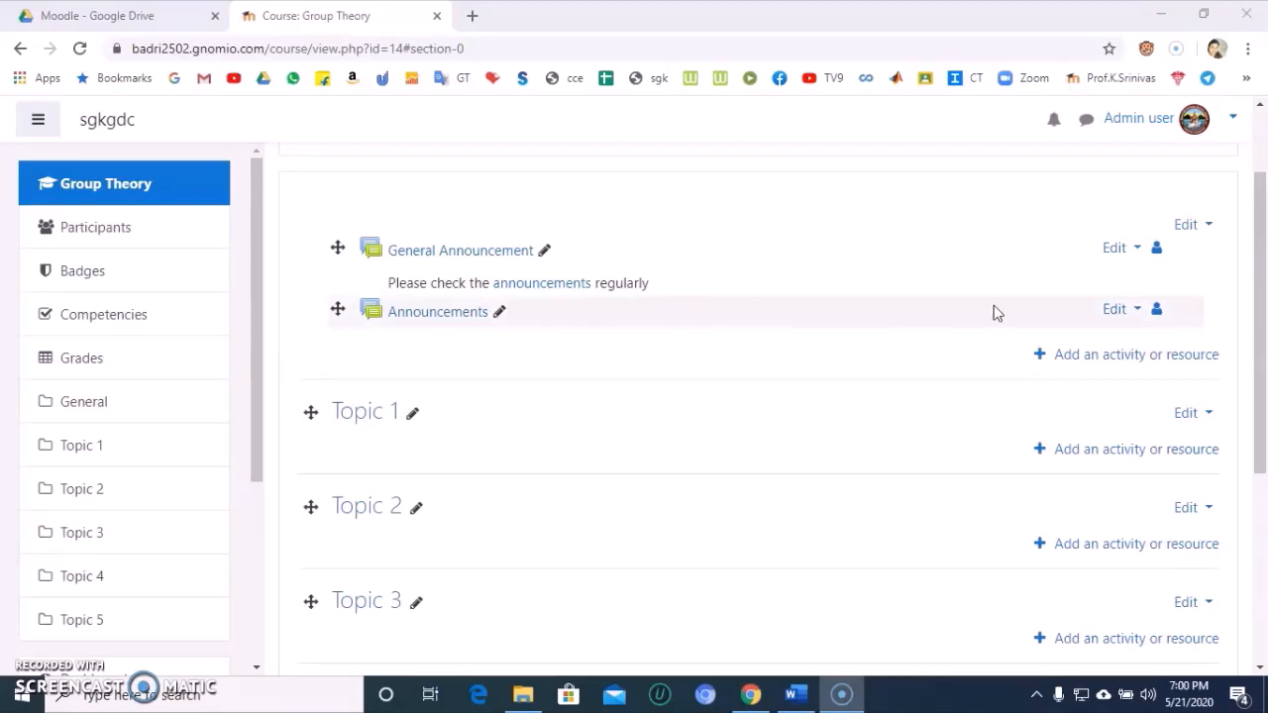
click(1135, 311)
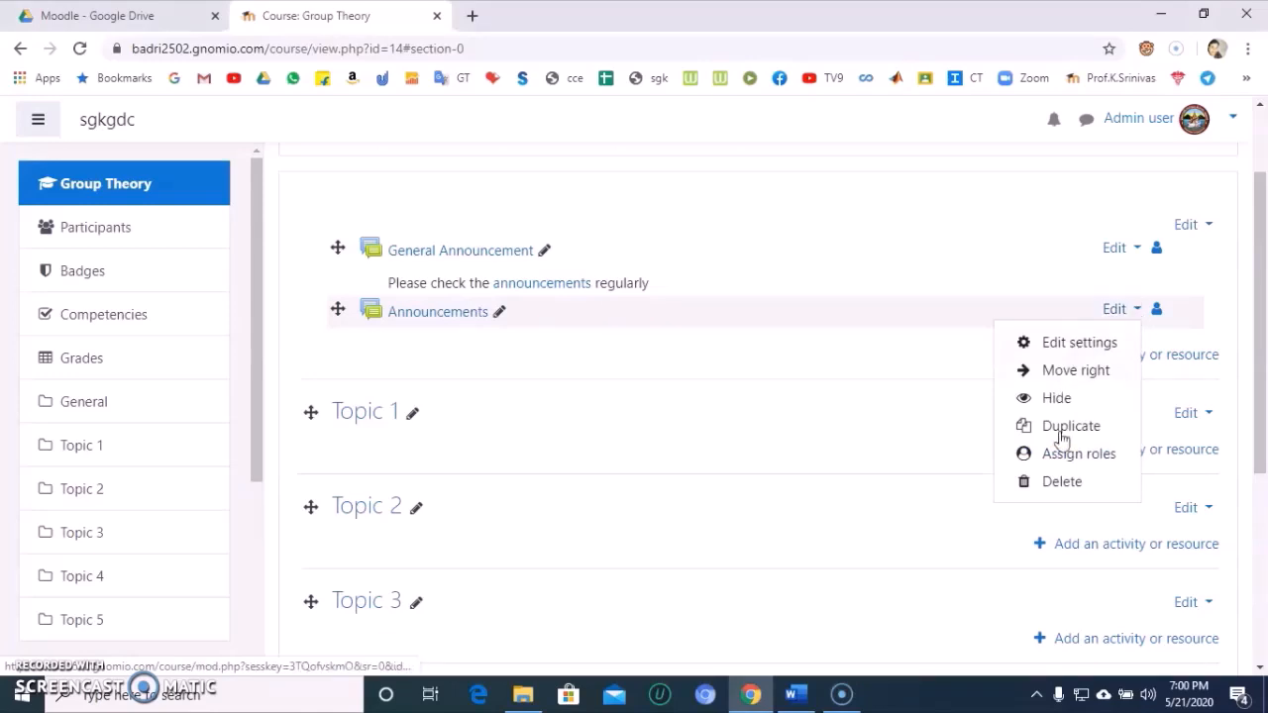
click(1062, 481)
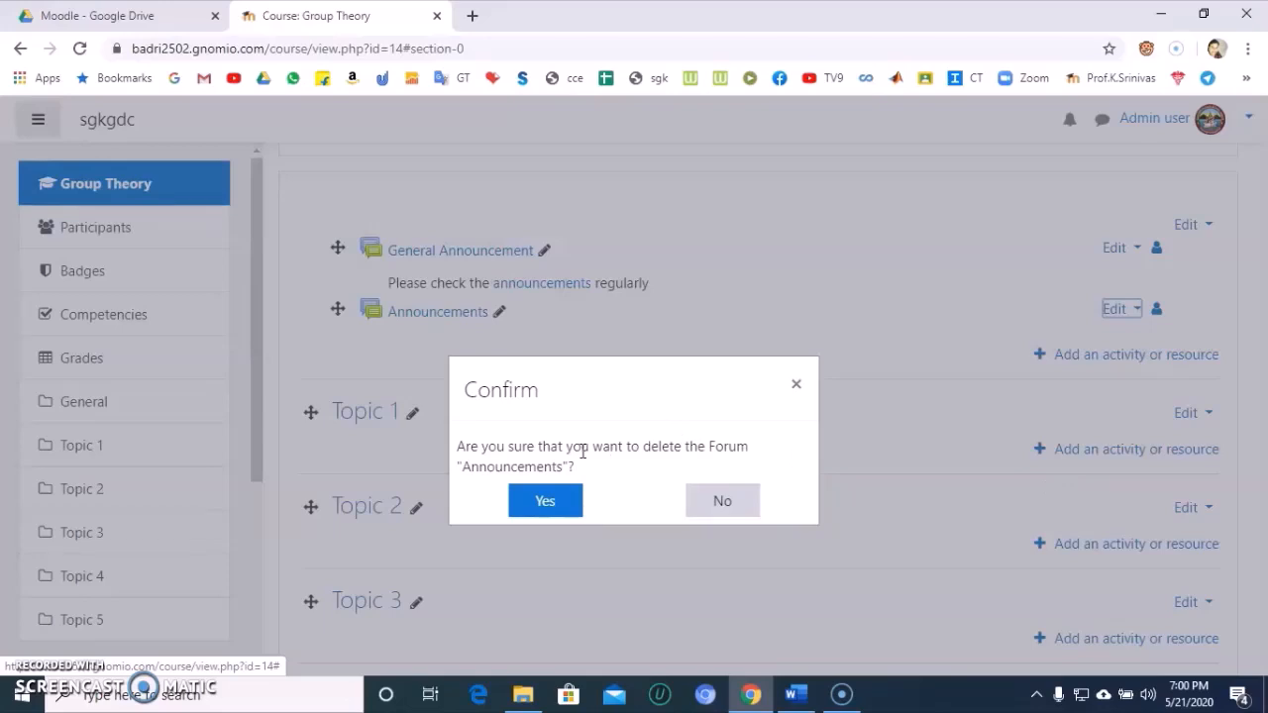
click(546, 501)
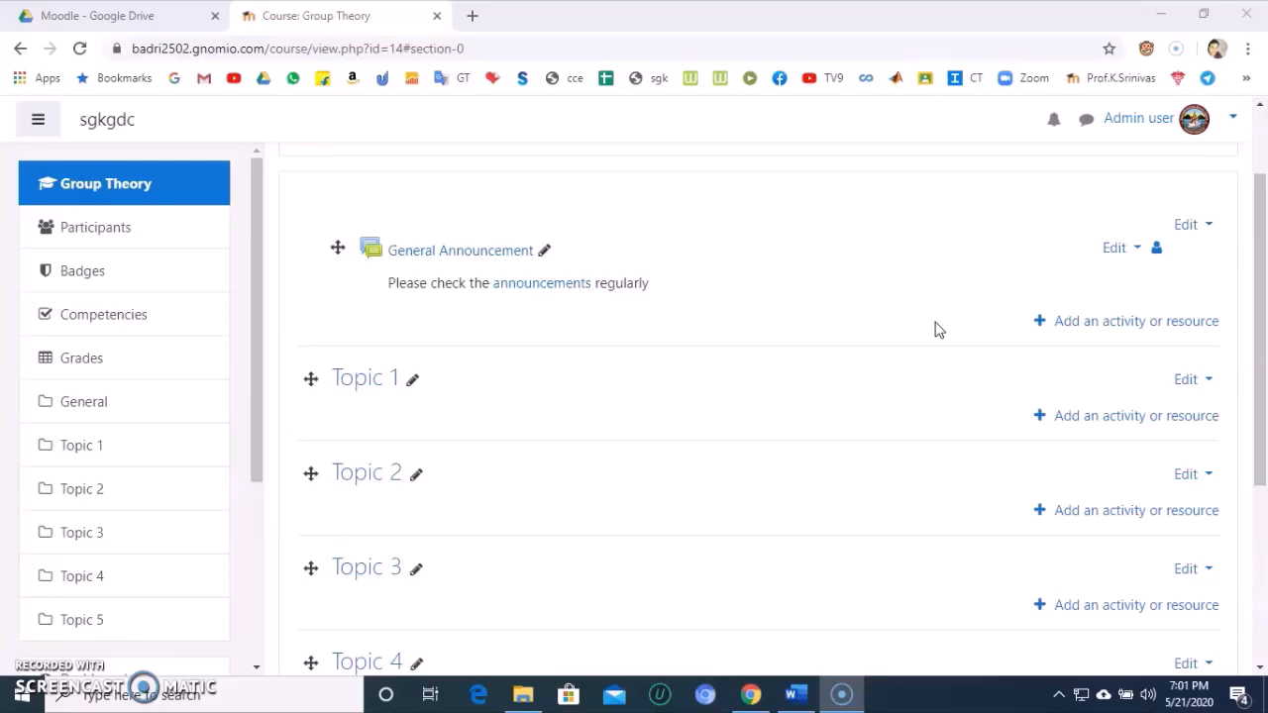
- Start adding a new Page resource to the general section of the course
click(1083, 327)
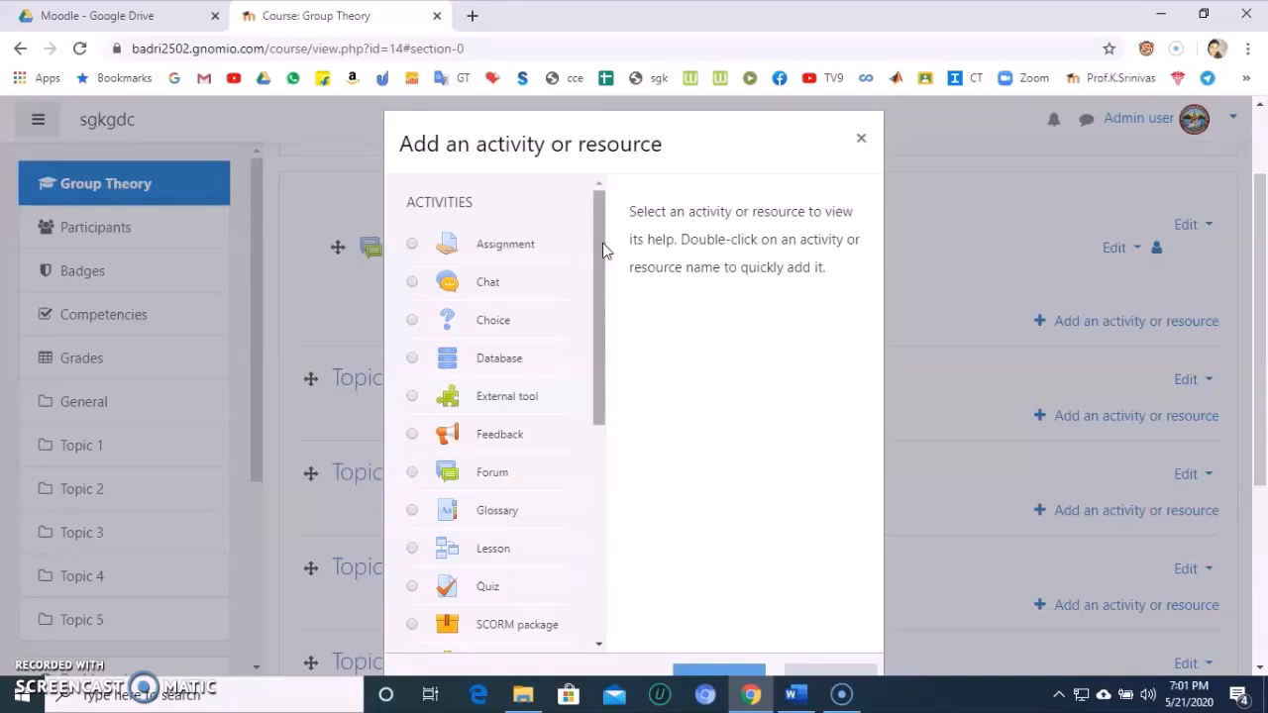
drag(602, 243, 597, 470)
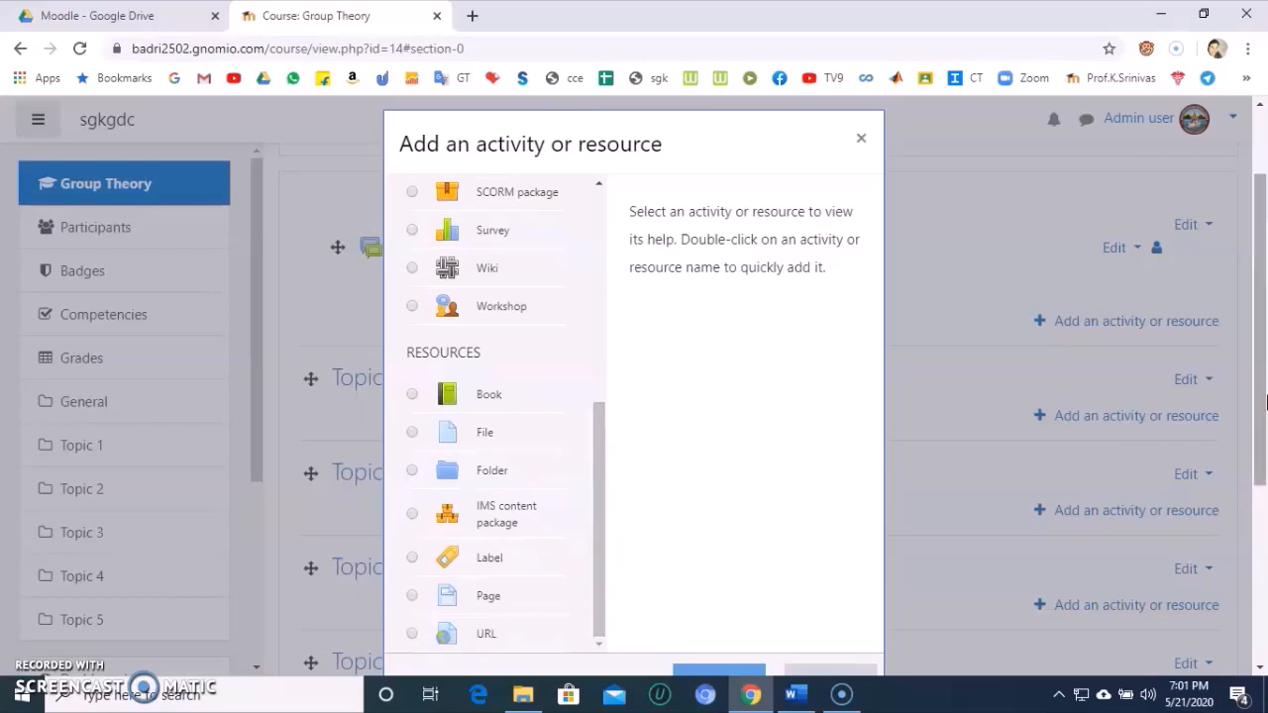
drag(1265, 400, 1265, 434)
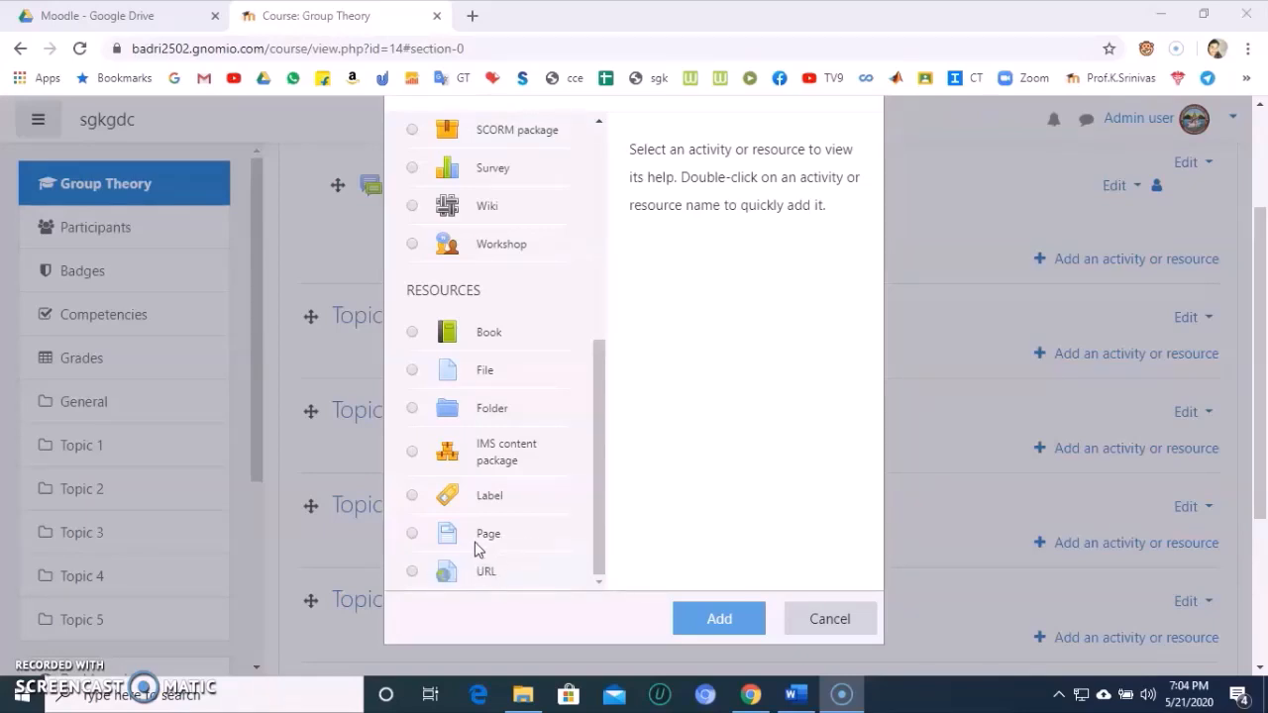
click(412, 533)
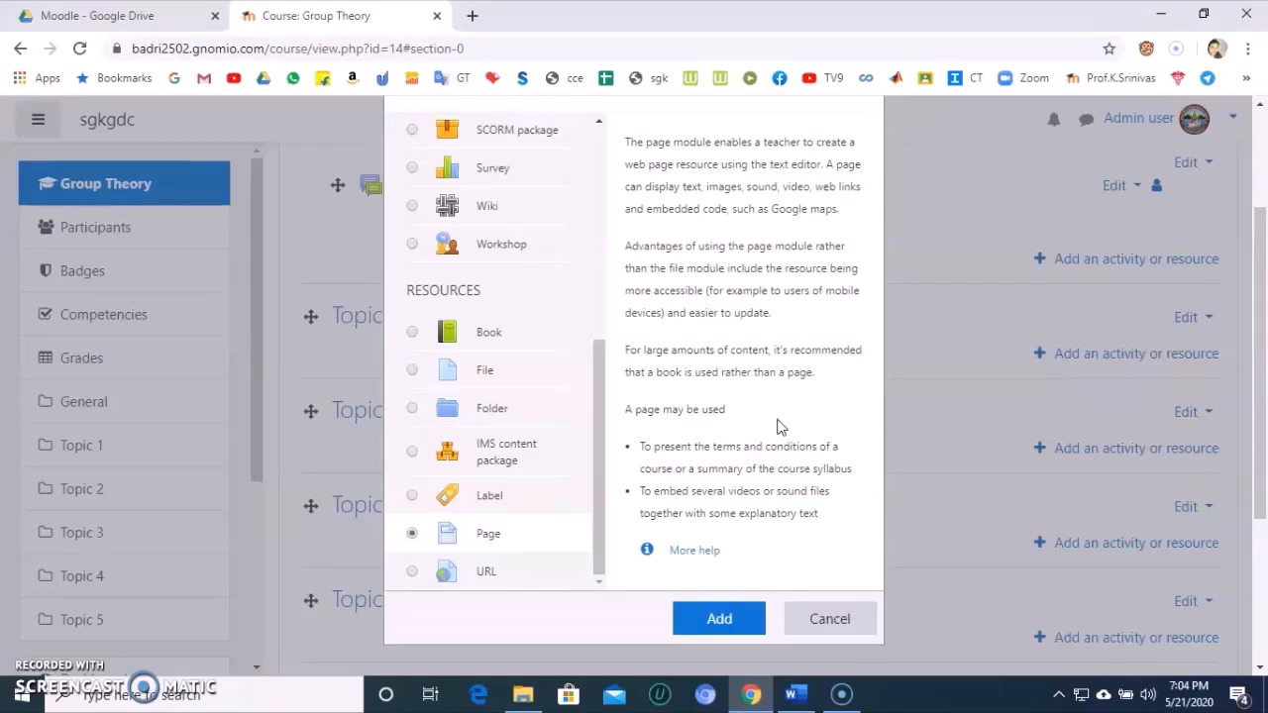
click(726, 624)
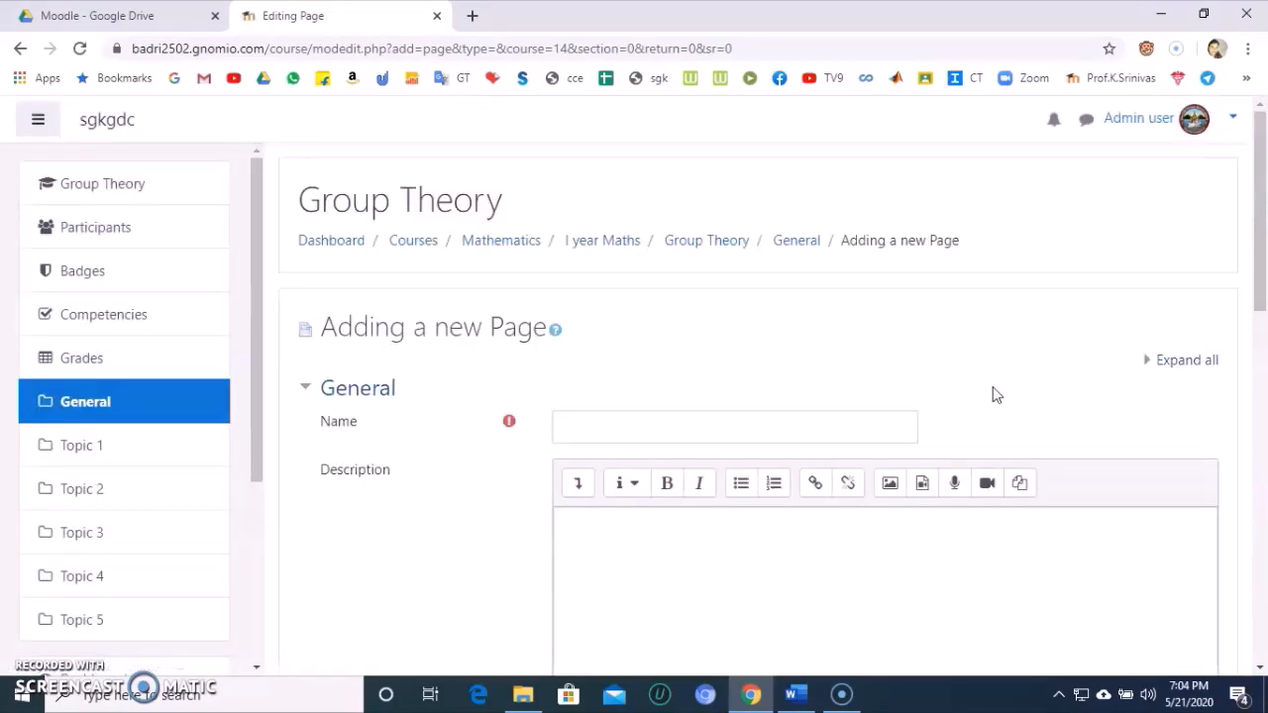
- Name the new page "Detailed Syllabus of Group Theory"
scroll(1266, 205, down, 2)
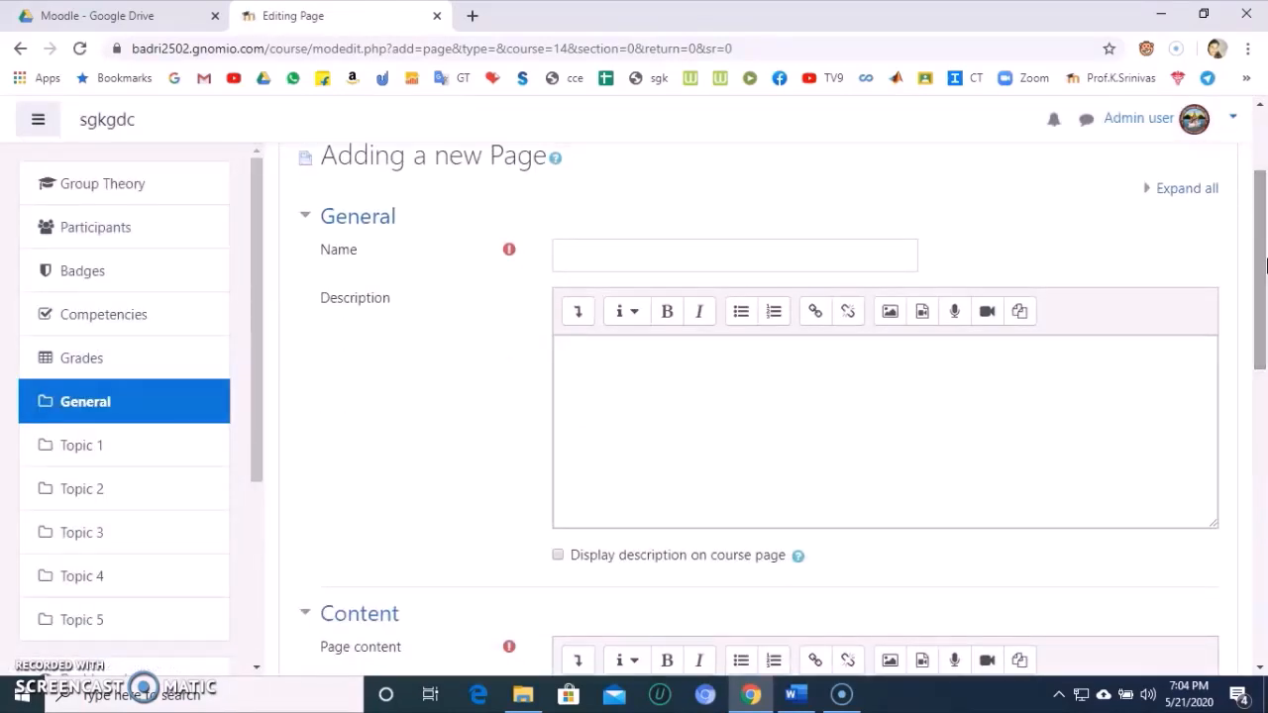
click(825, 260)
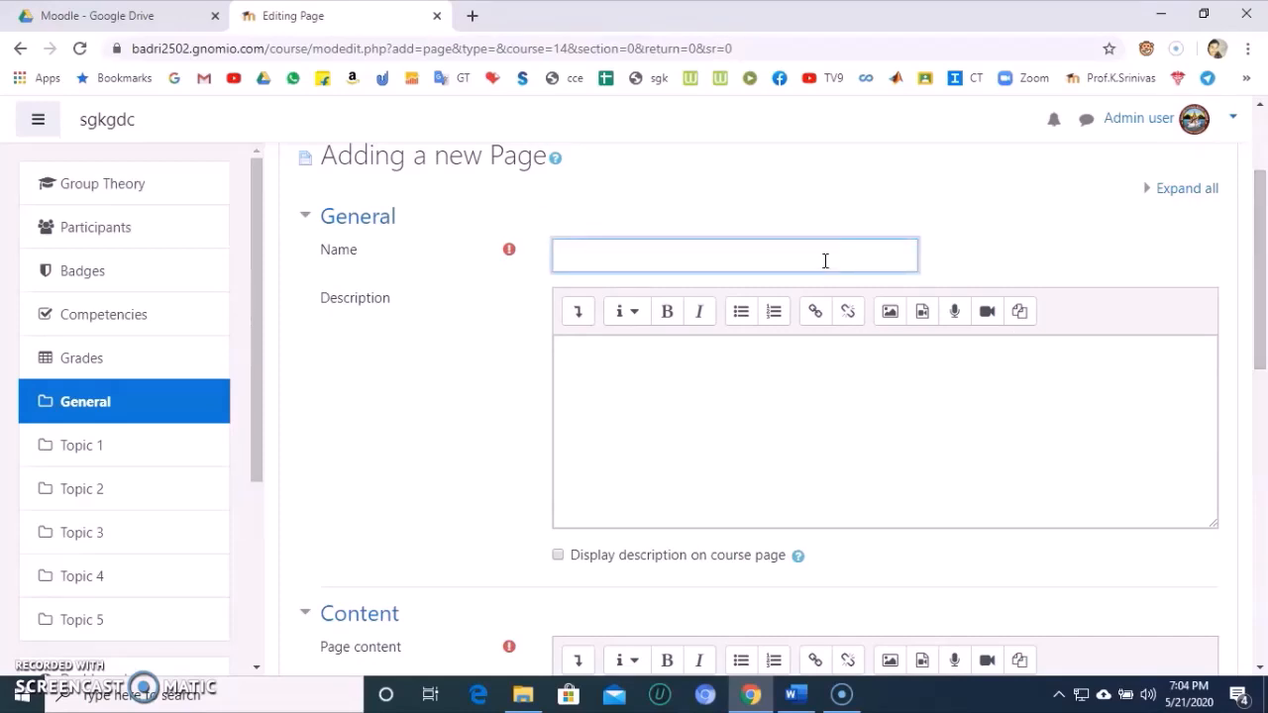
text(Detailed Syllabus of )
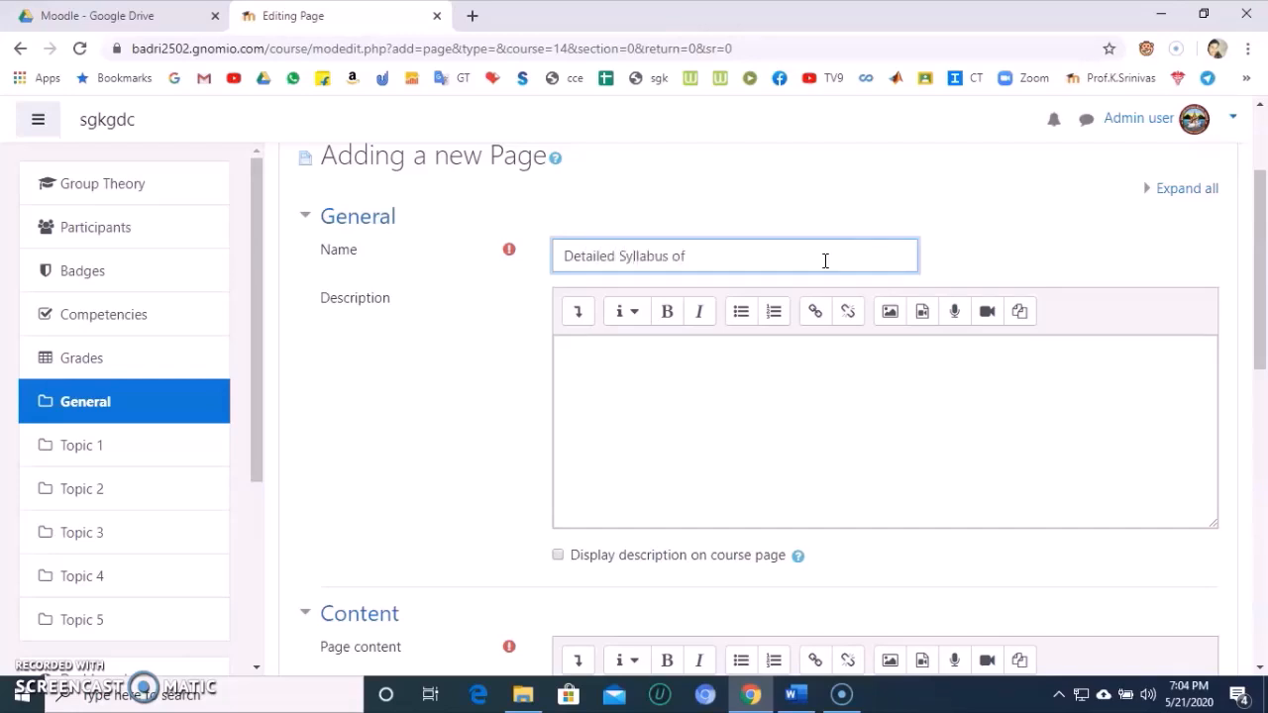
text(Group Theory)
- Enter the page description "This contains the detailed syllabus of Group Theory" and enable displaying it on the course page
click(711, 385)
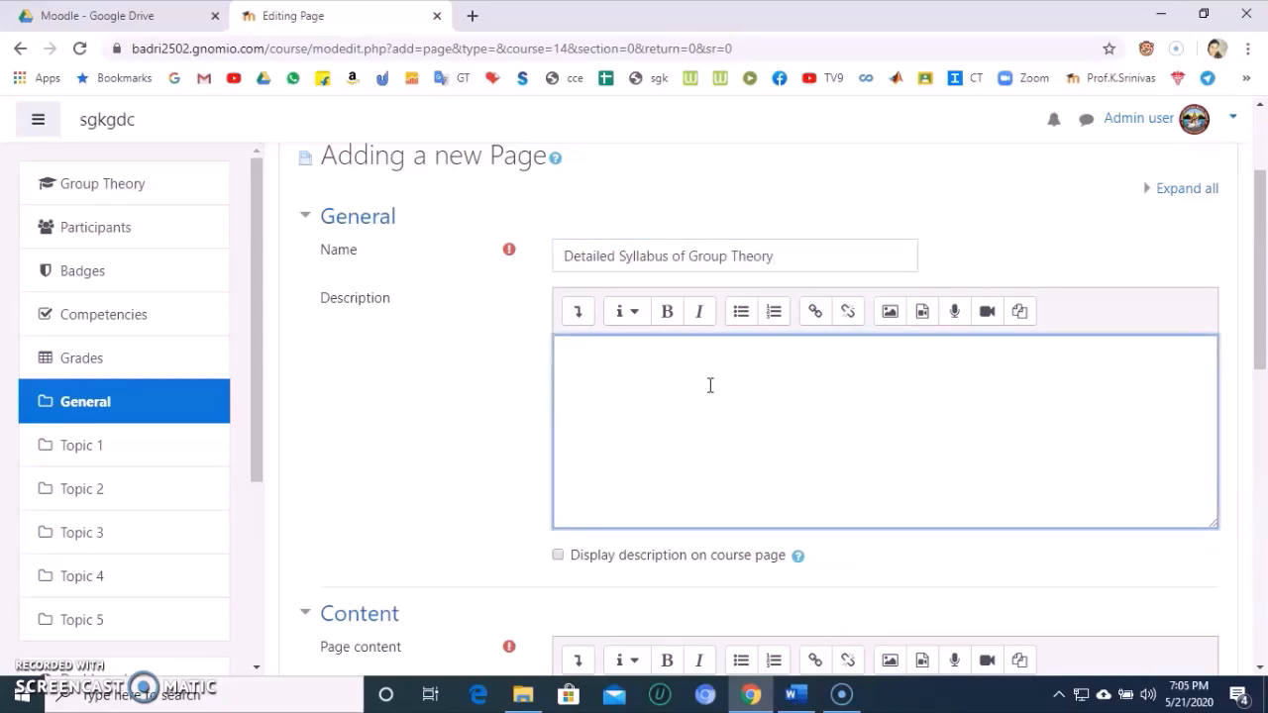
text(this )
text(T)
text(his contains)
text( the detailed)
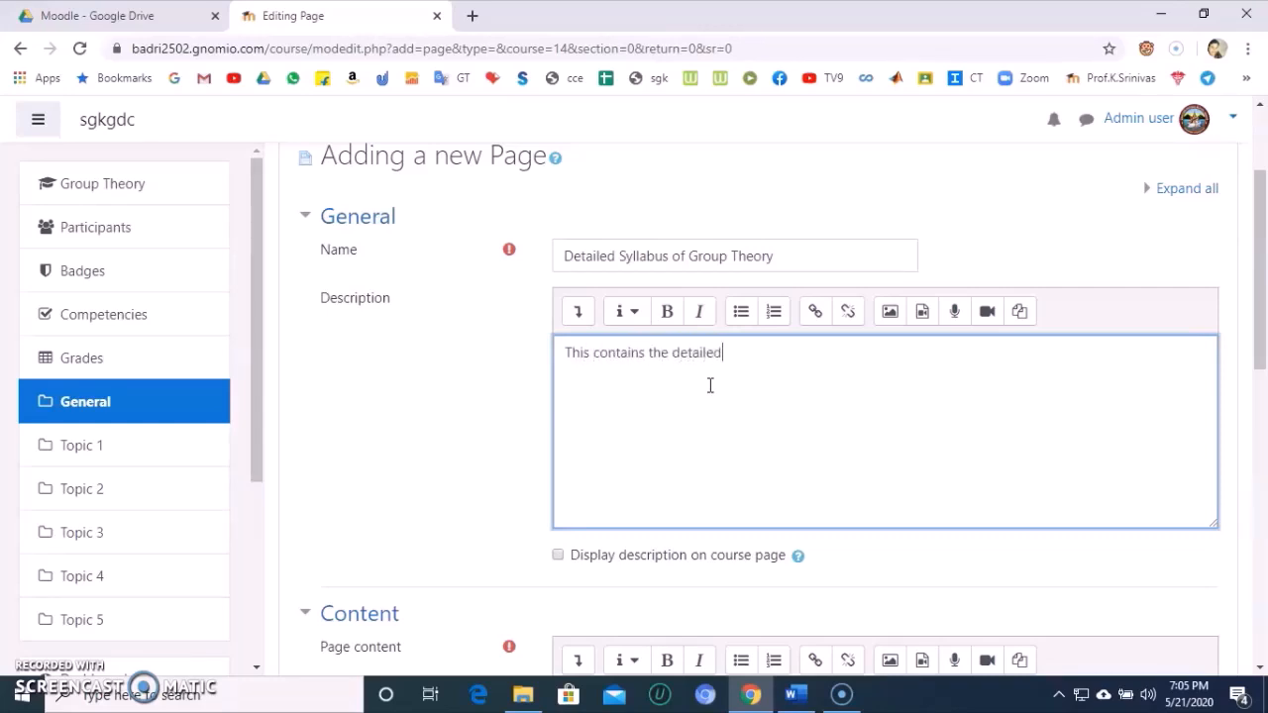
text( syllaus of)
key(BackSpace)
key(BackSpace)
key(BackSpace)
key(BackSpace)
key(BackSpace)
text(abus of Group Theory)
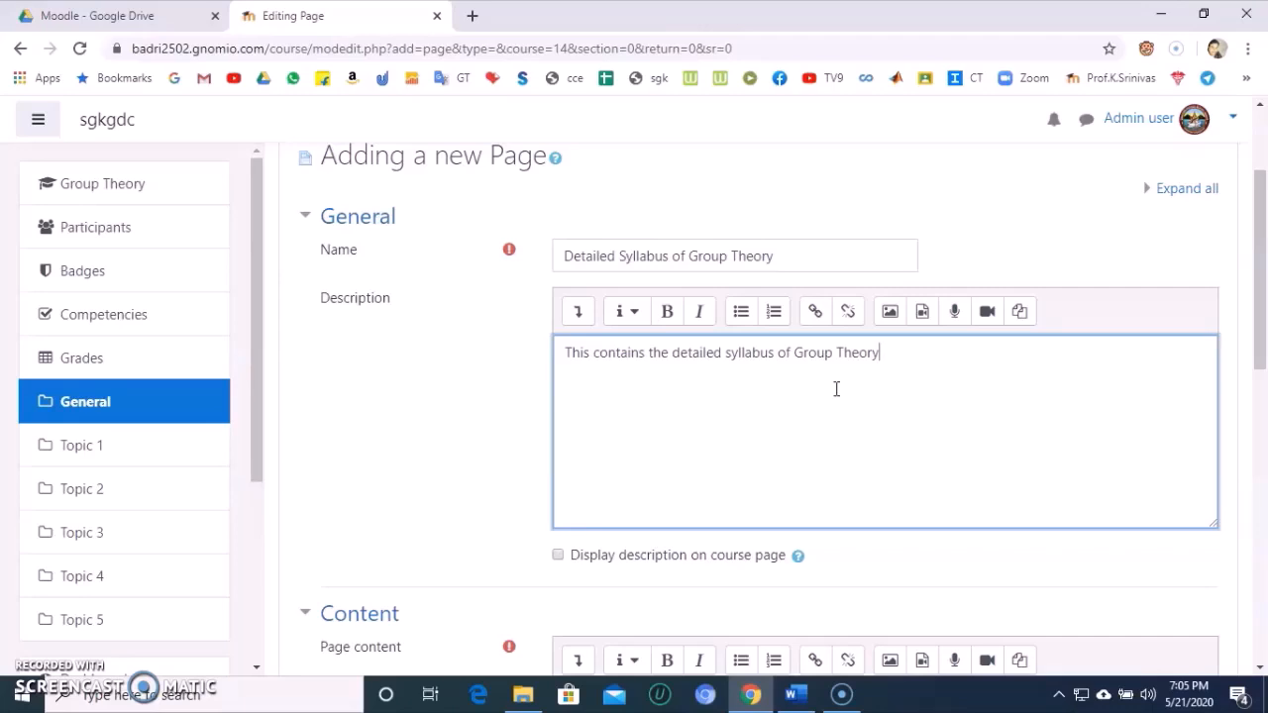
click(558, 556)
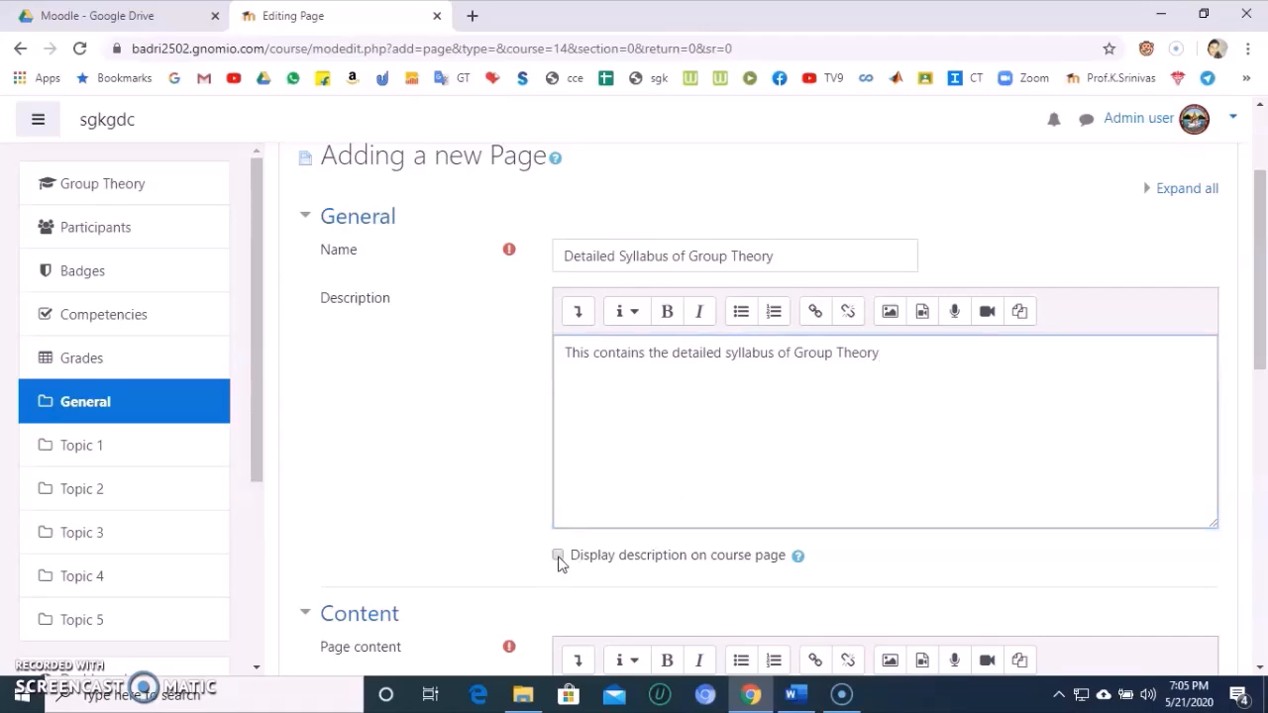
- Paste the copied Abstract Algebra syllabus into the page content and remove the blank line above the Unit 1 heading
drag(1264, 325, 1266, 446)
drag(1267, 468, 1266, 470)
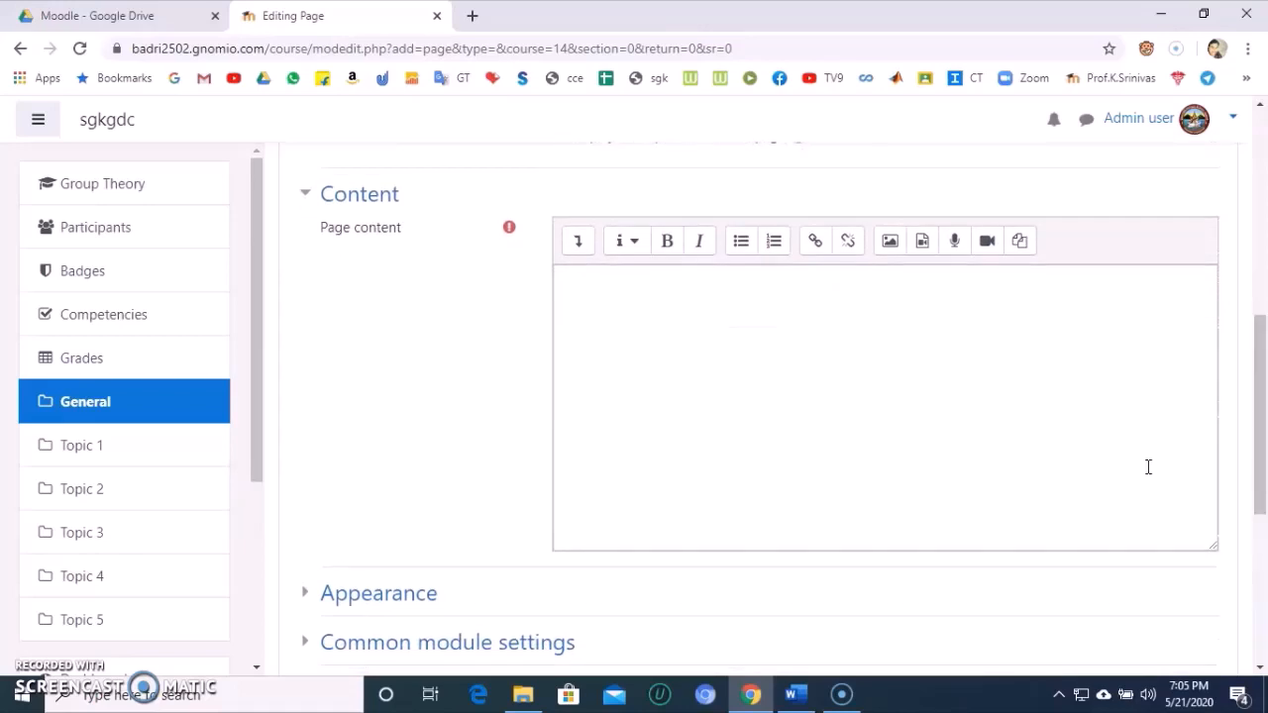
click(913, 452)
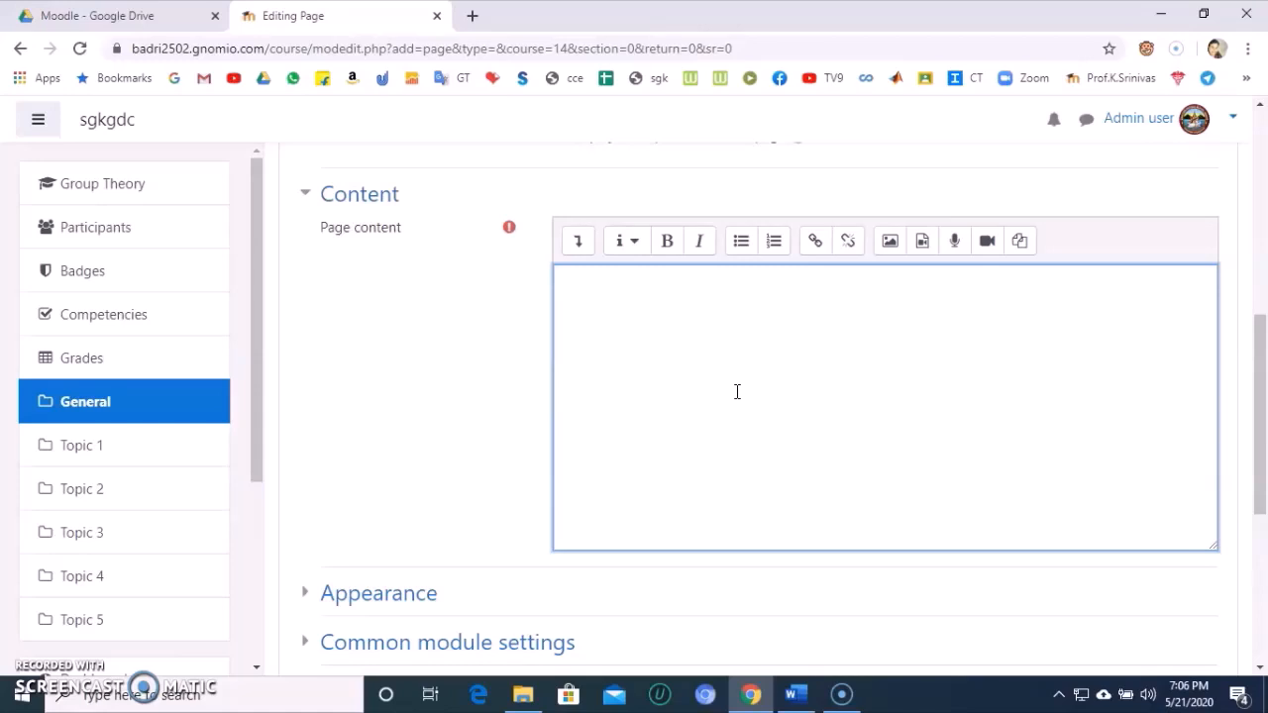
key(ctrl+v)
click(737, 391)
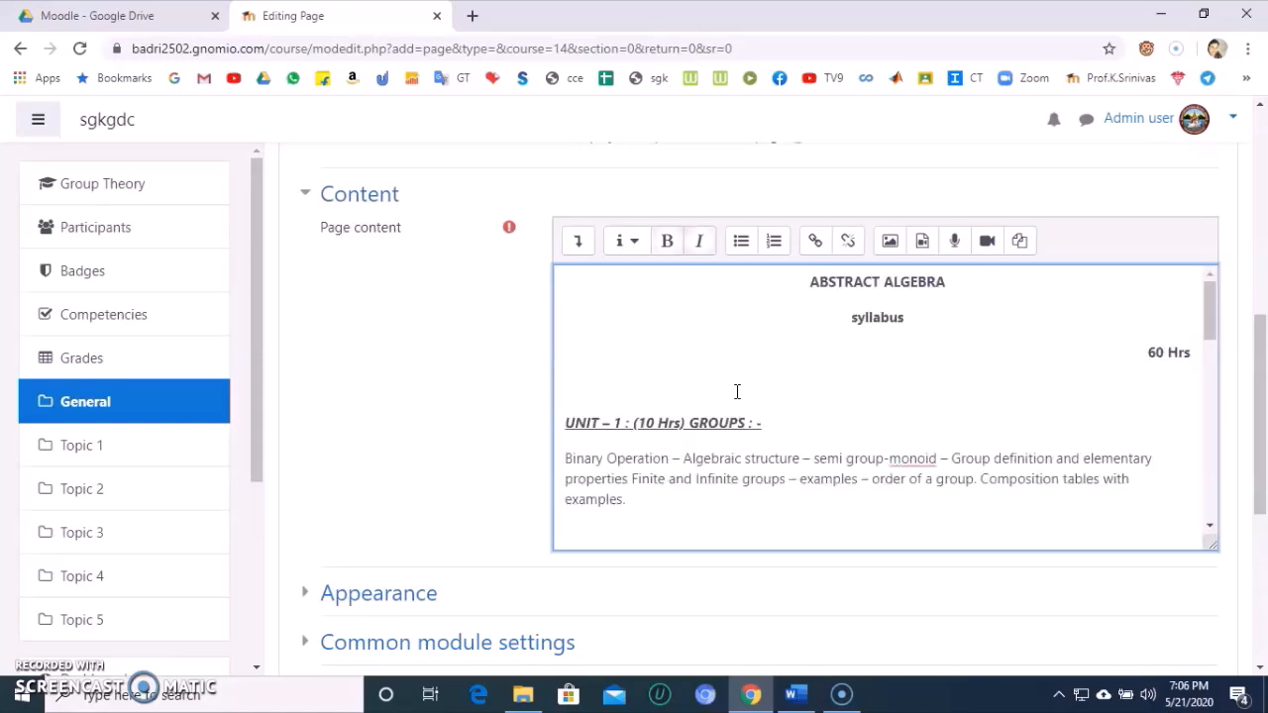
key(Delete)
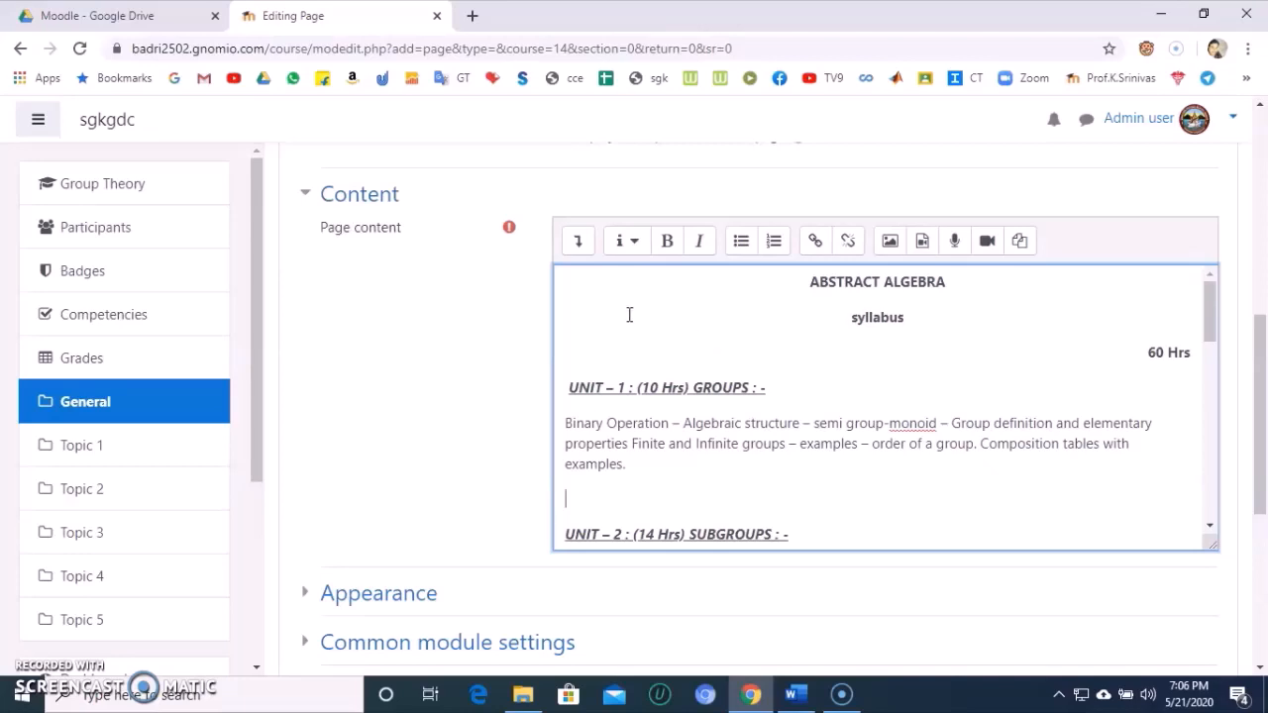
- Format the "ABSTRACT ALGEBRA" title in the page content as Heading (large) and center it
click(578, 243)
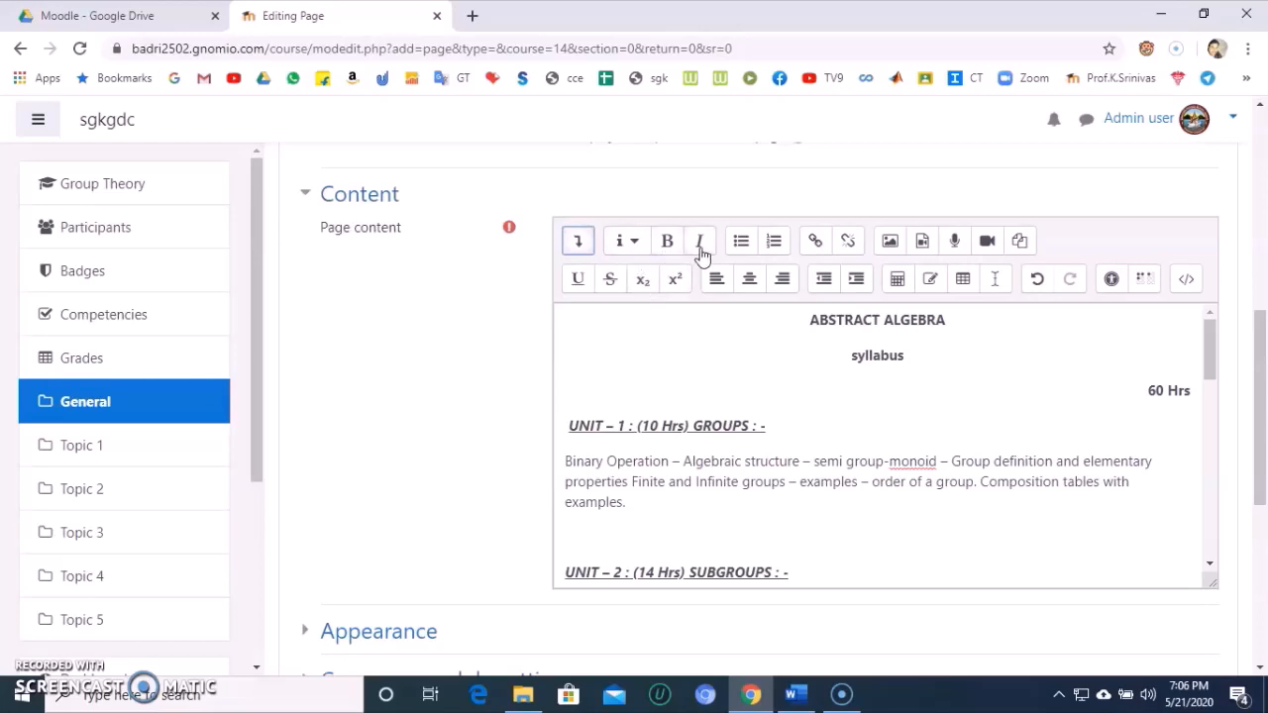
click(629, 242)
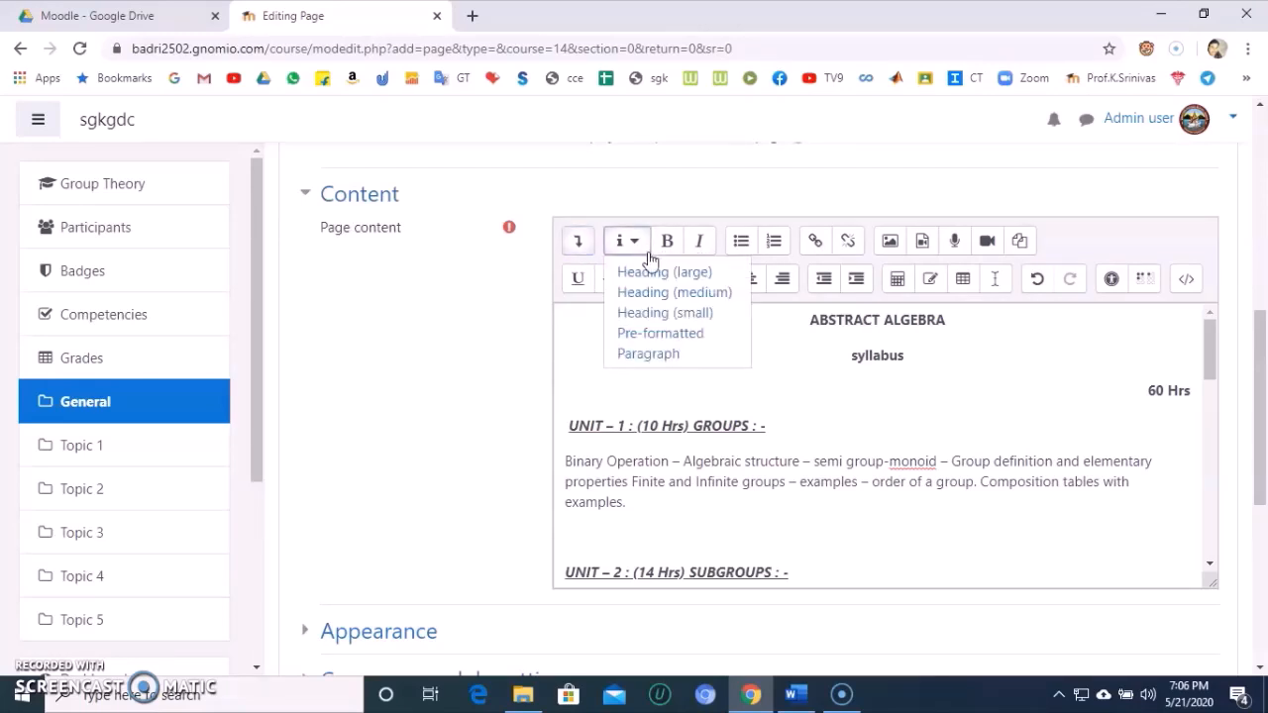
click(761, 353)
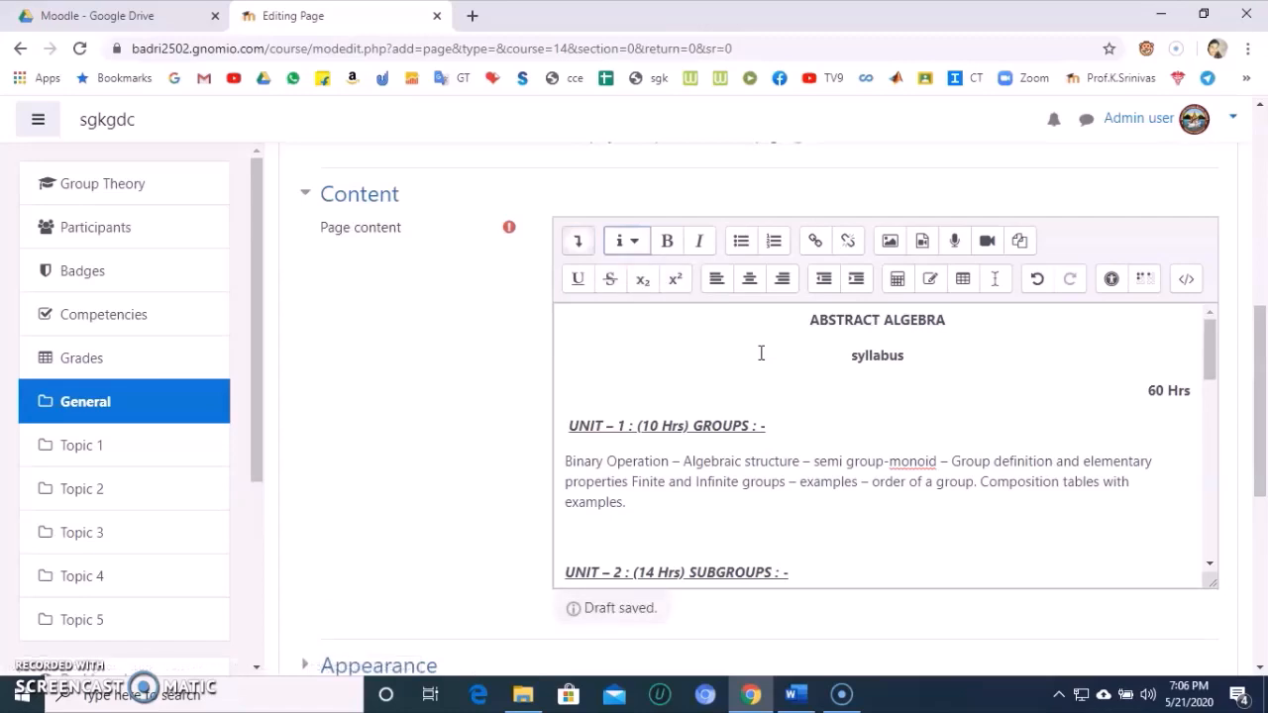
drag(811, 320, 945, 317)
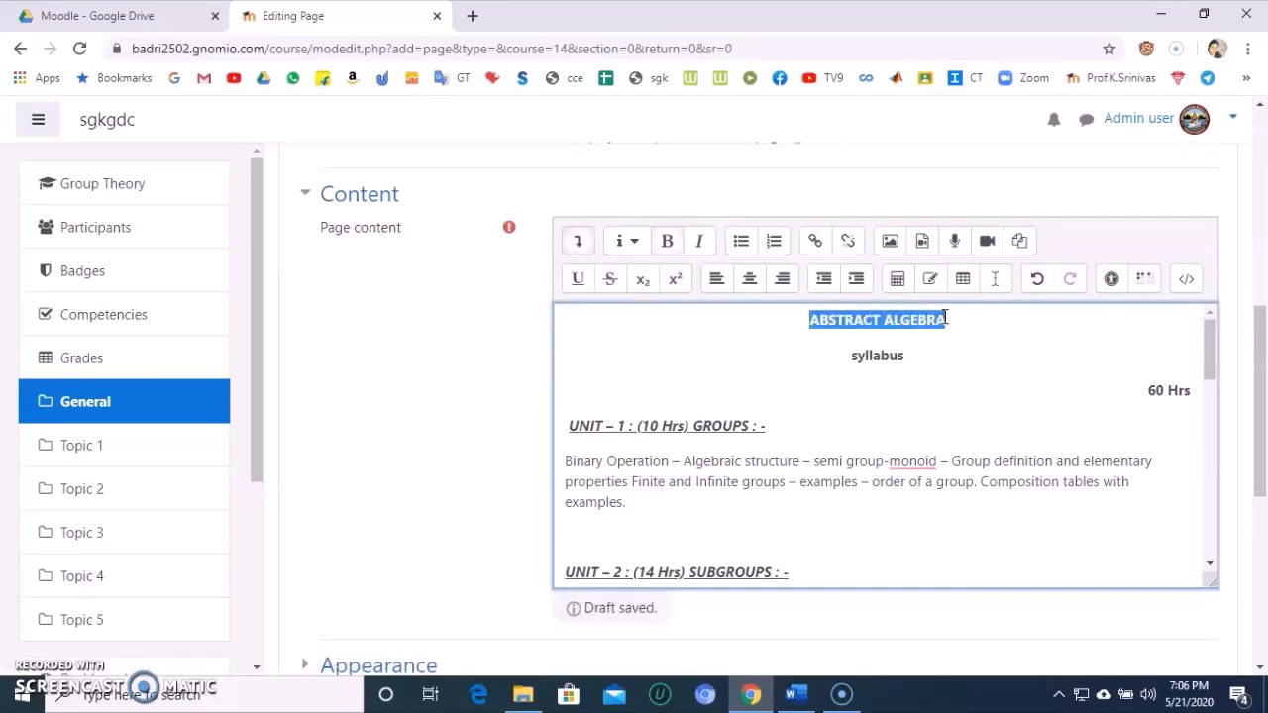
click(634, 243)
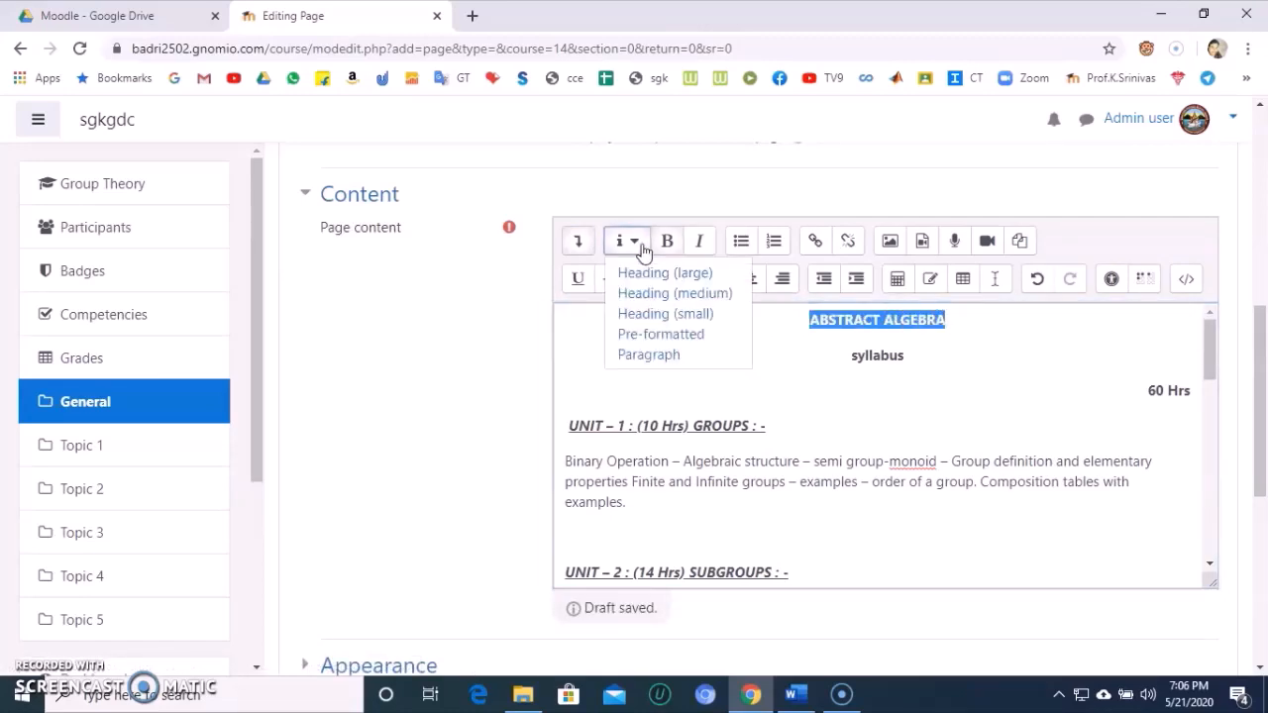
click(644, 274)
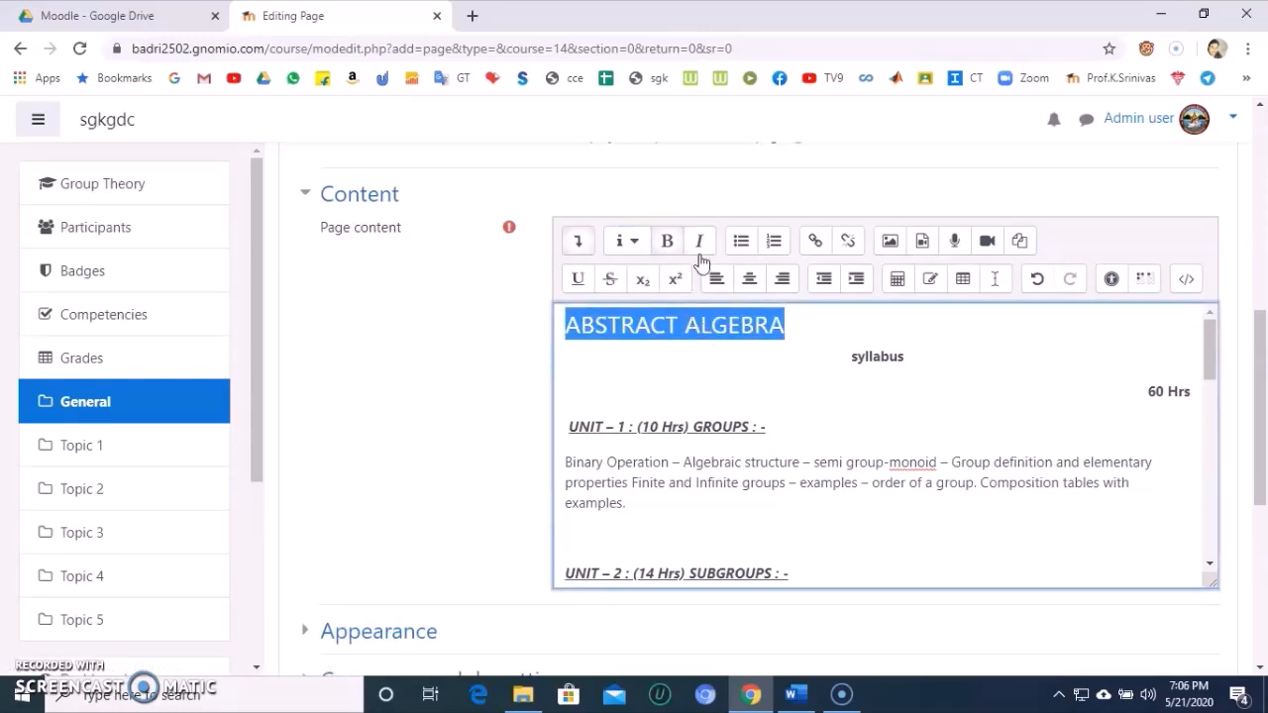
click(750, 279)
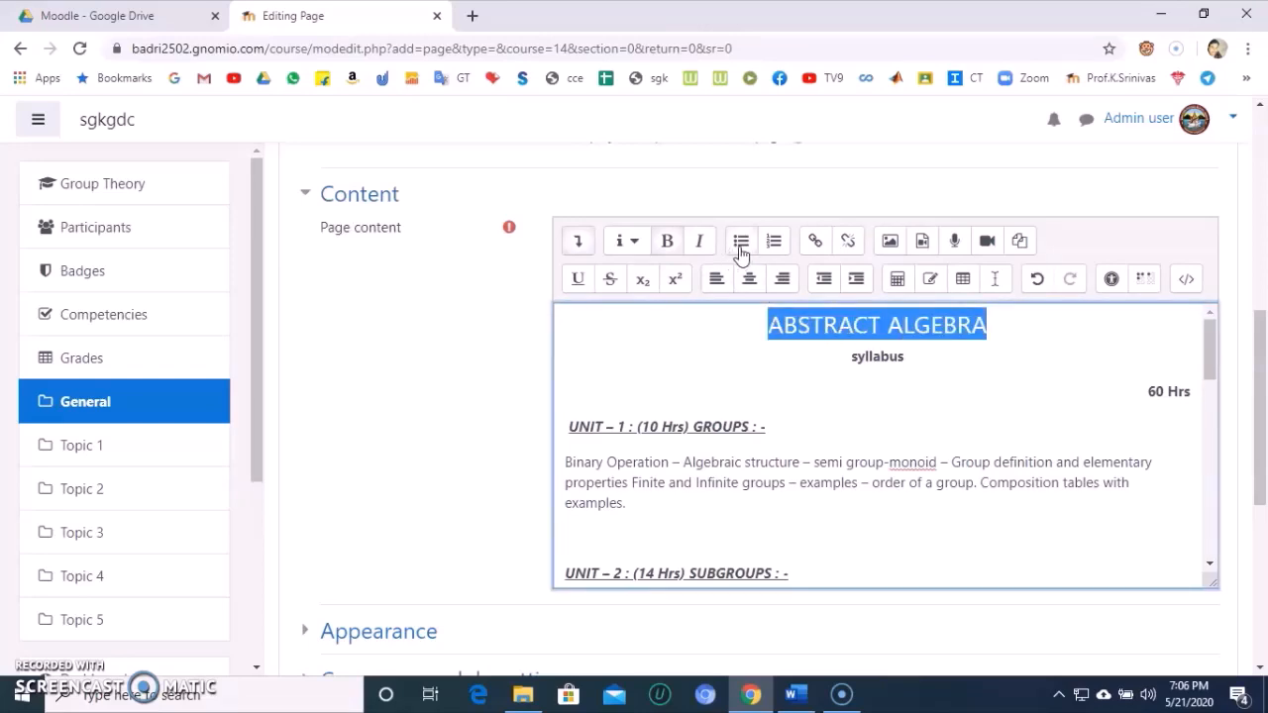
click(661, 343)
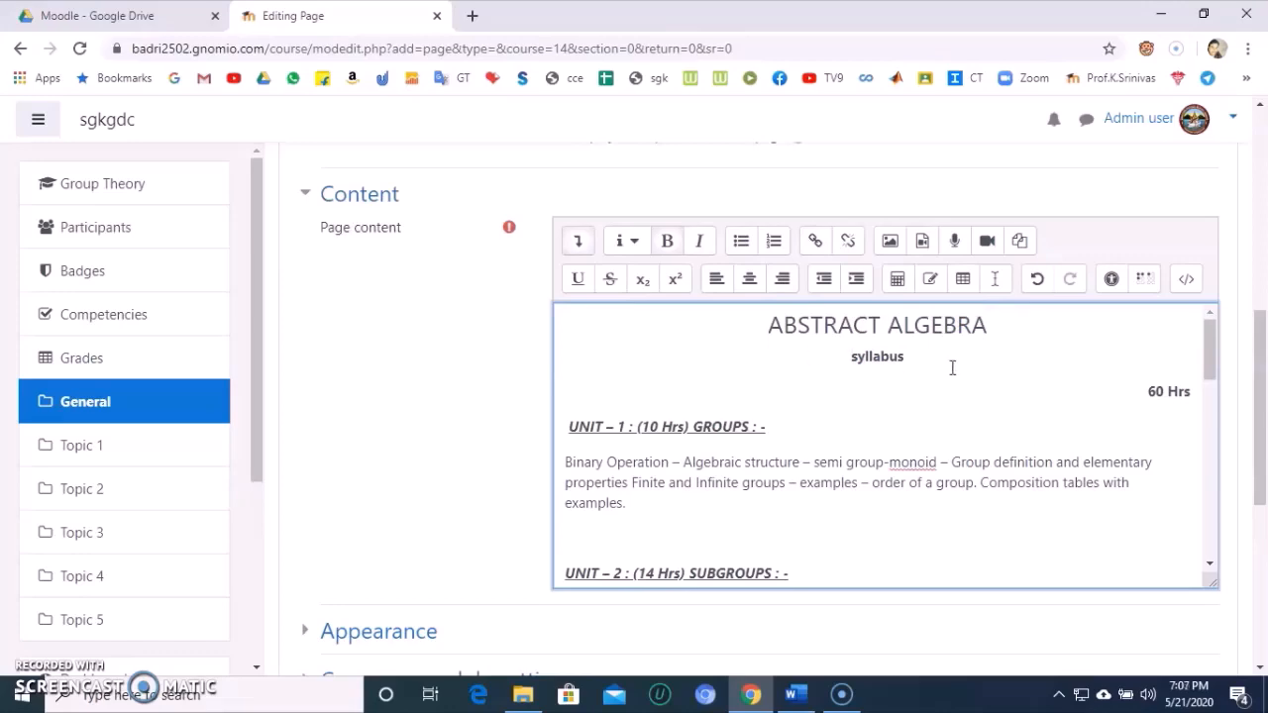
- Save the new syllabus page and return to the course
mouse_move(1216, 355)
mouse_down()
mouse_move(1217, 503)
mouse_move(1212, 354)
mouse_up()
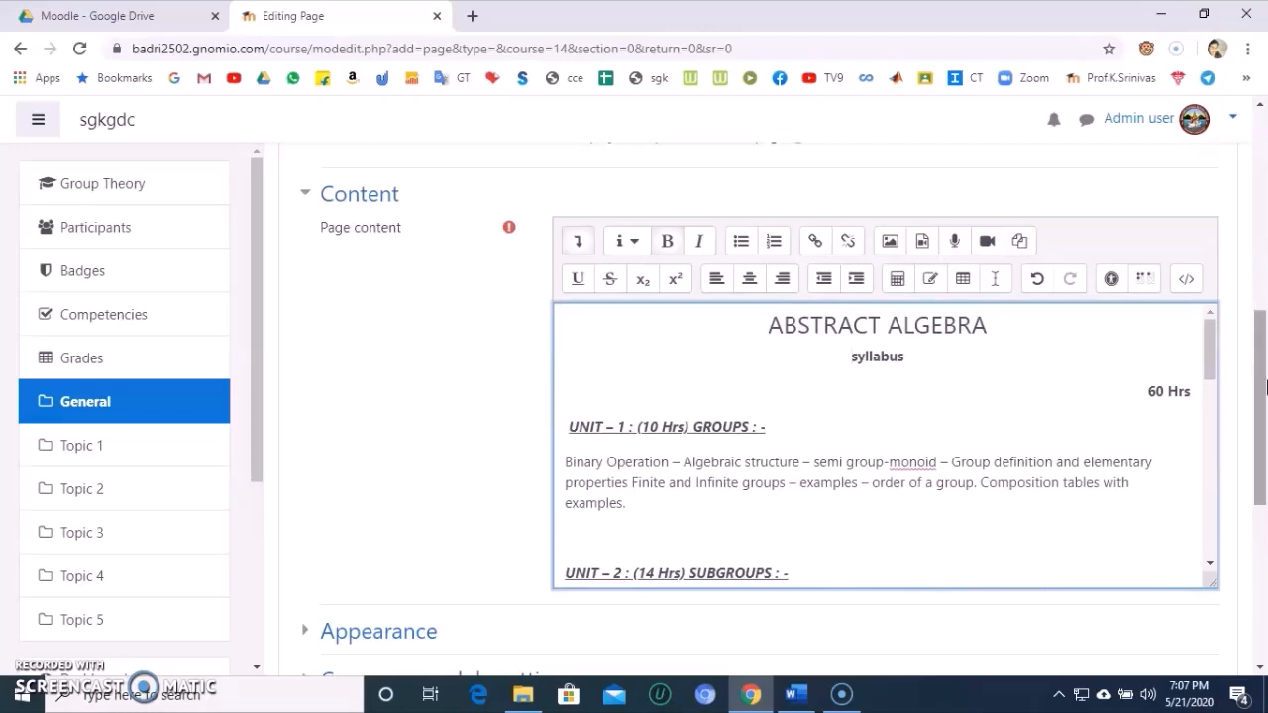
drag(1266, 387, 1267, 509)
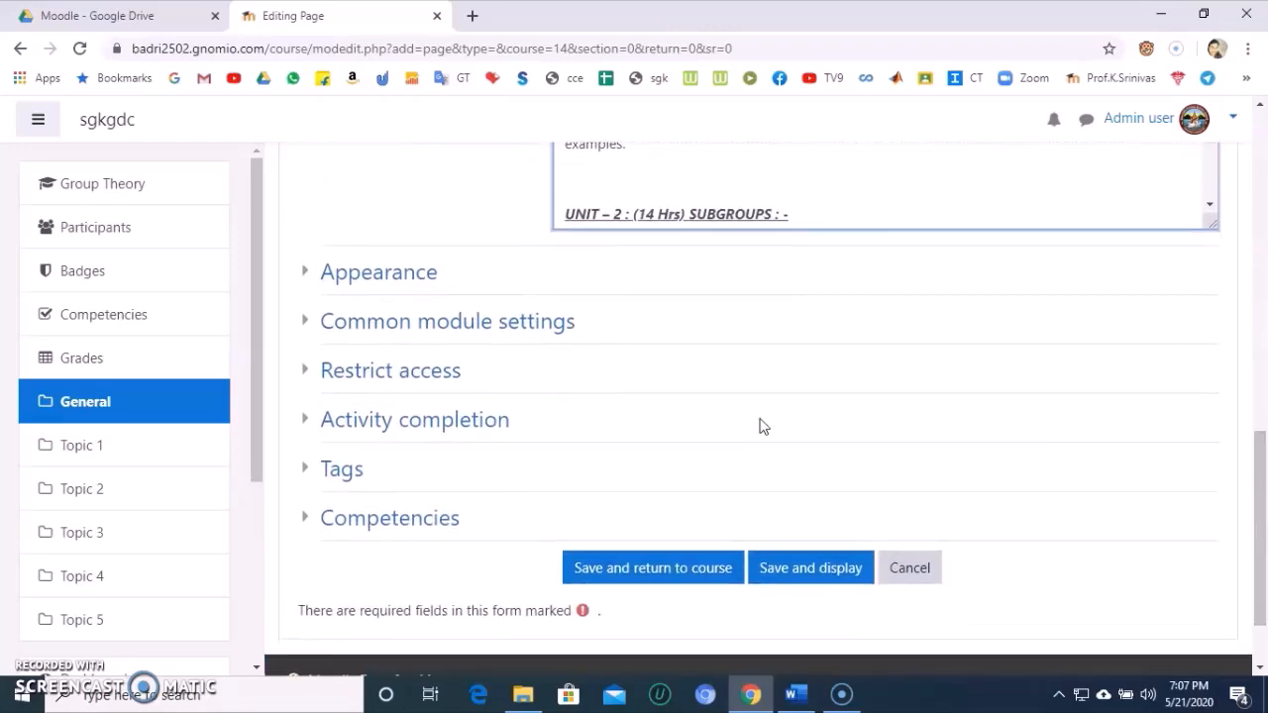
click(656, 570)
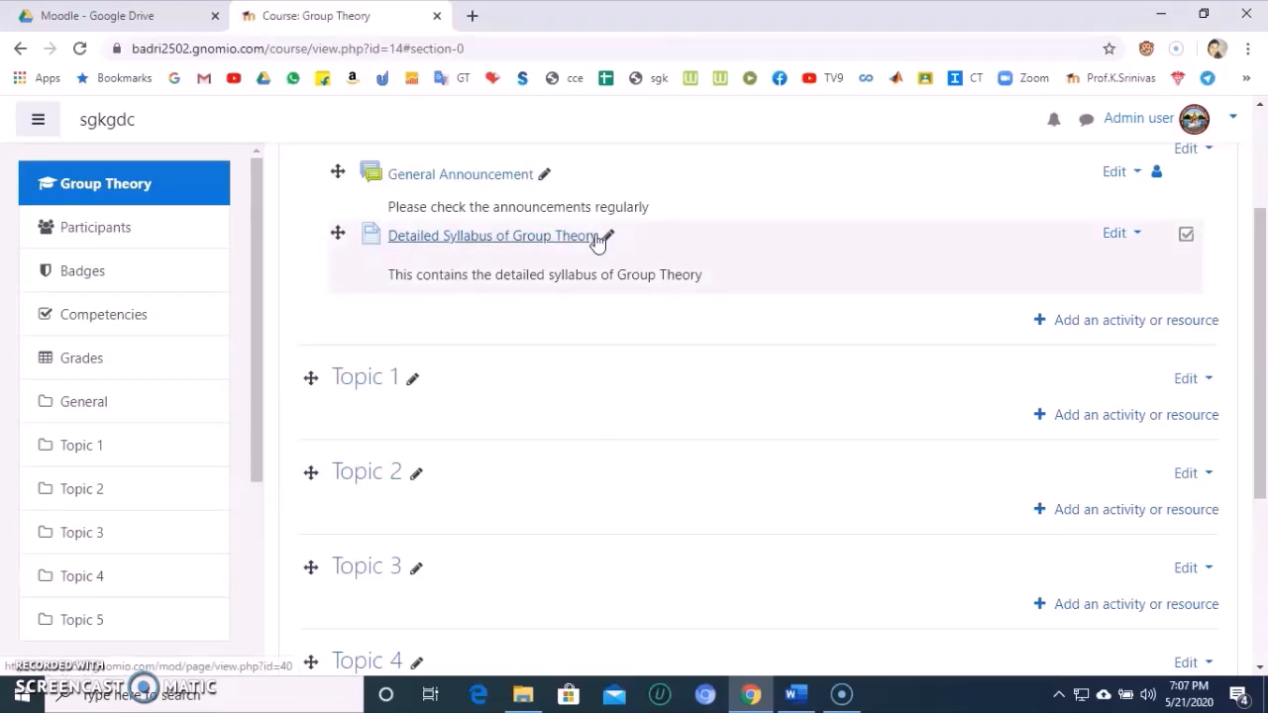
- Open the Detailed Syllabus of Group Theory page, review its content through Unit 5, and go back to the course page
click(477, 244)
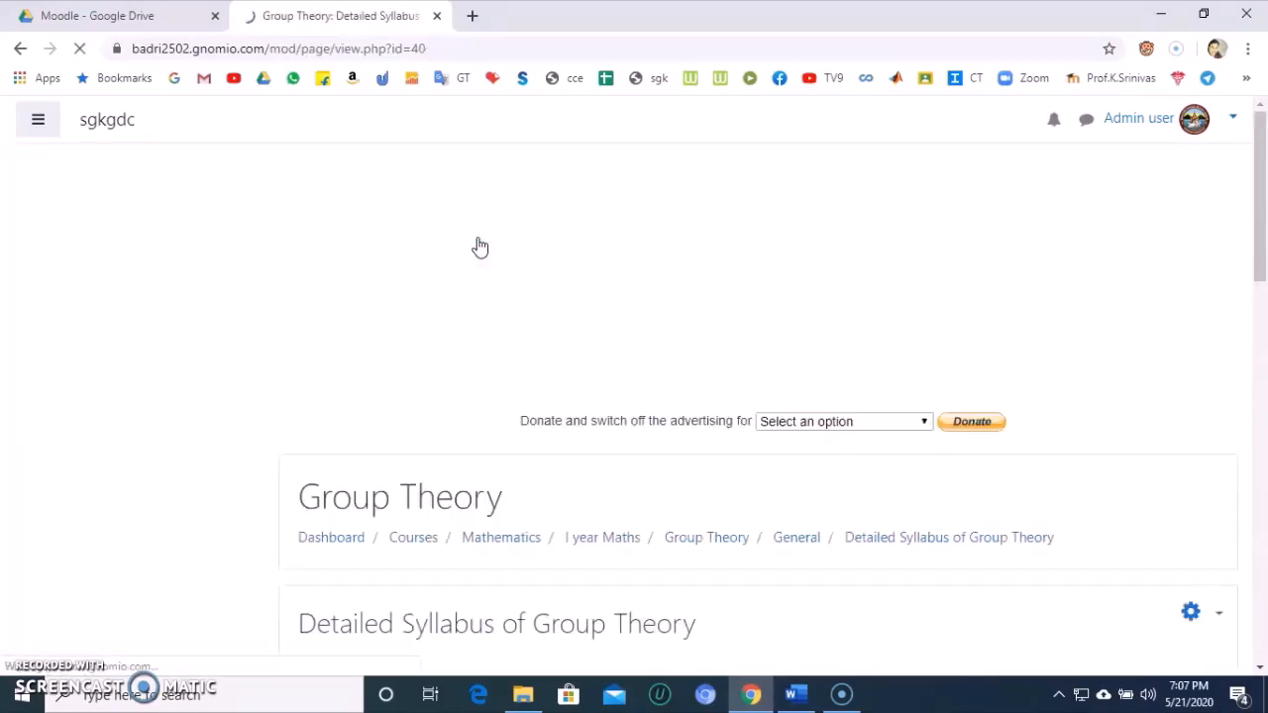
drag(1265, 208, 1265, 464)
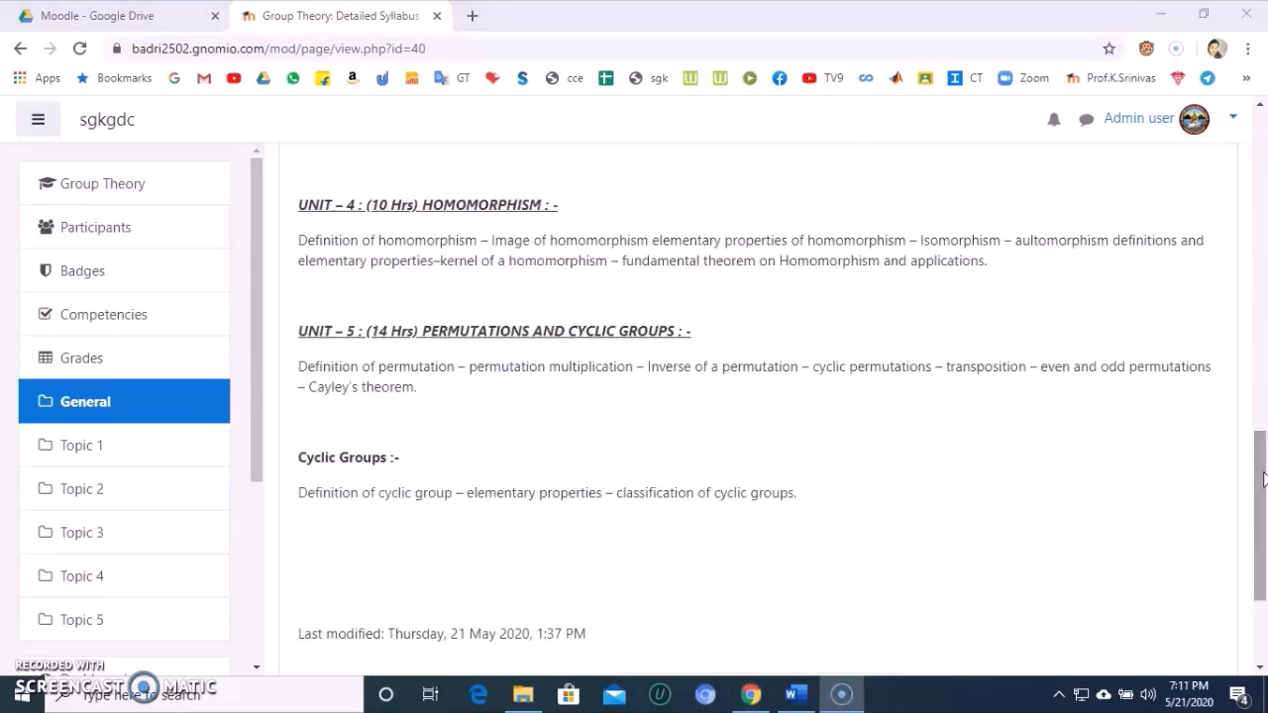
drag(1264, 480, 1265, 224)
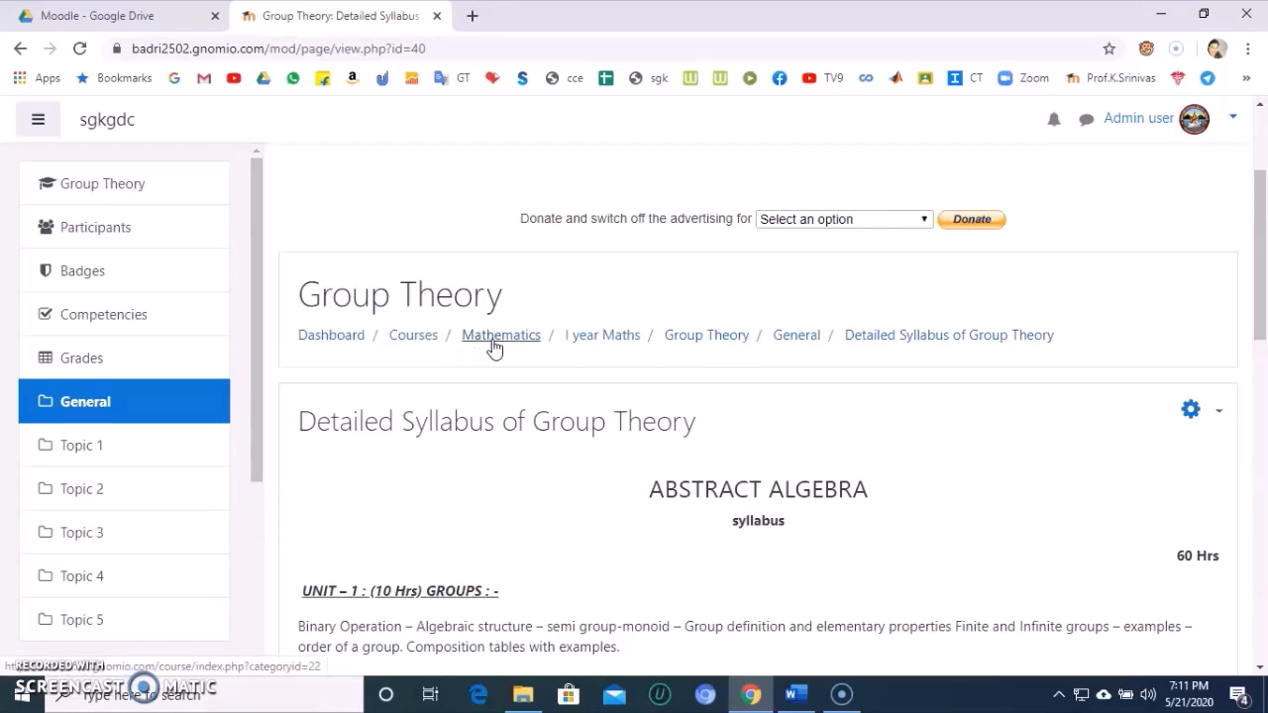
click(682, 343)
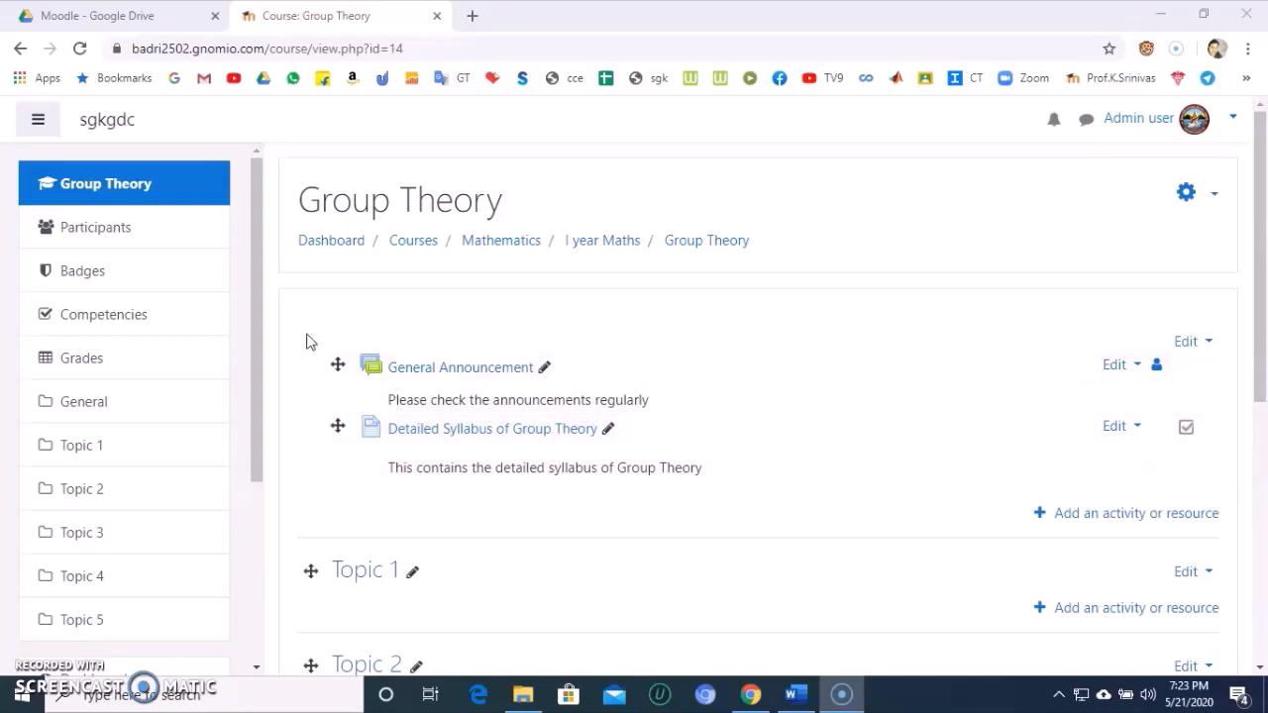
- Switch to Google Drive and copy the shareable link of Abstract Syllabus.docx in the Moodle folder
click(152, 12)
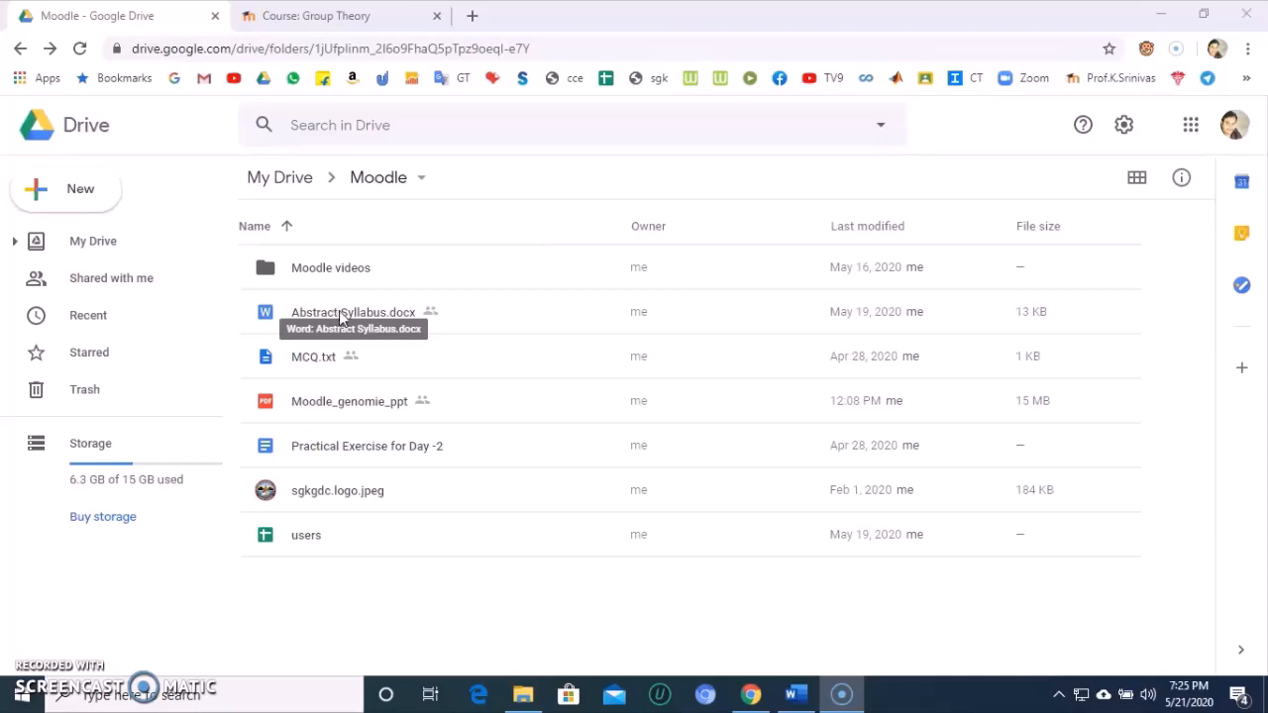
click(374, 314)
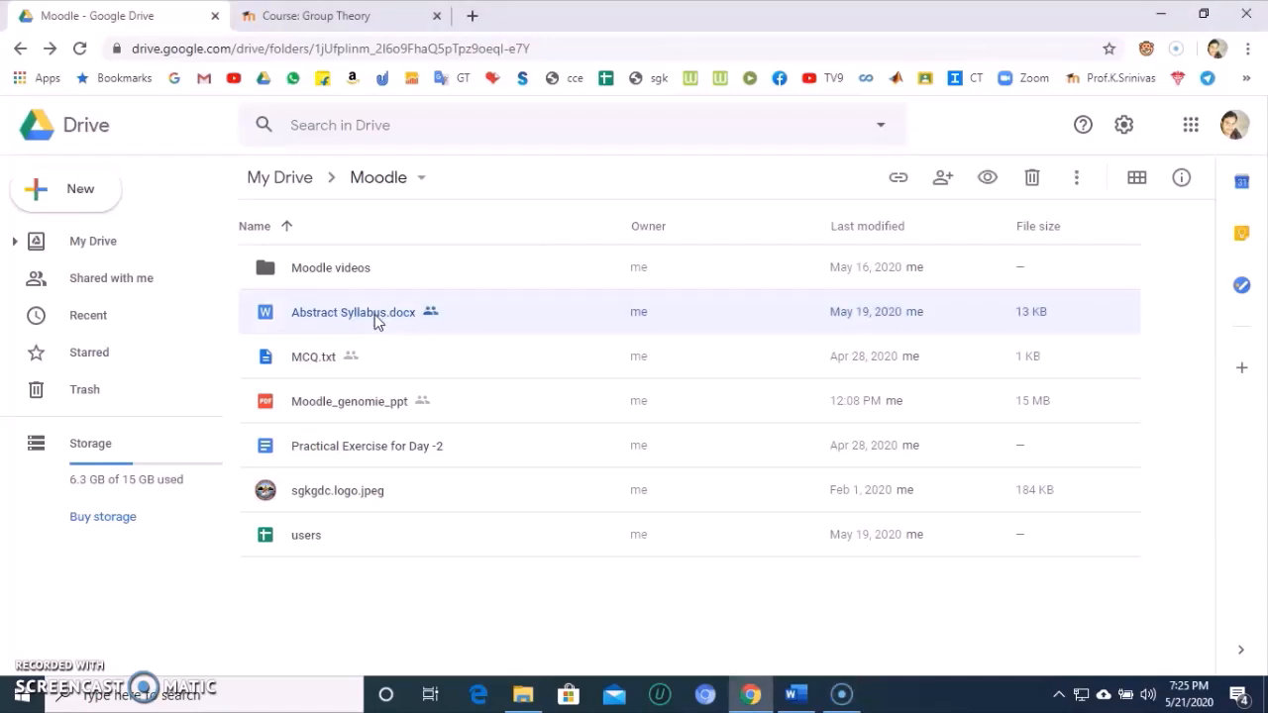
click(894, 191)
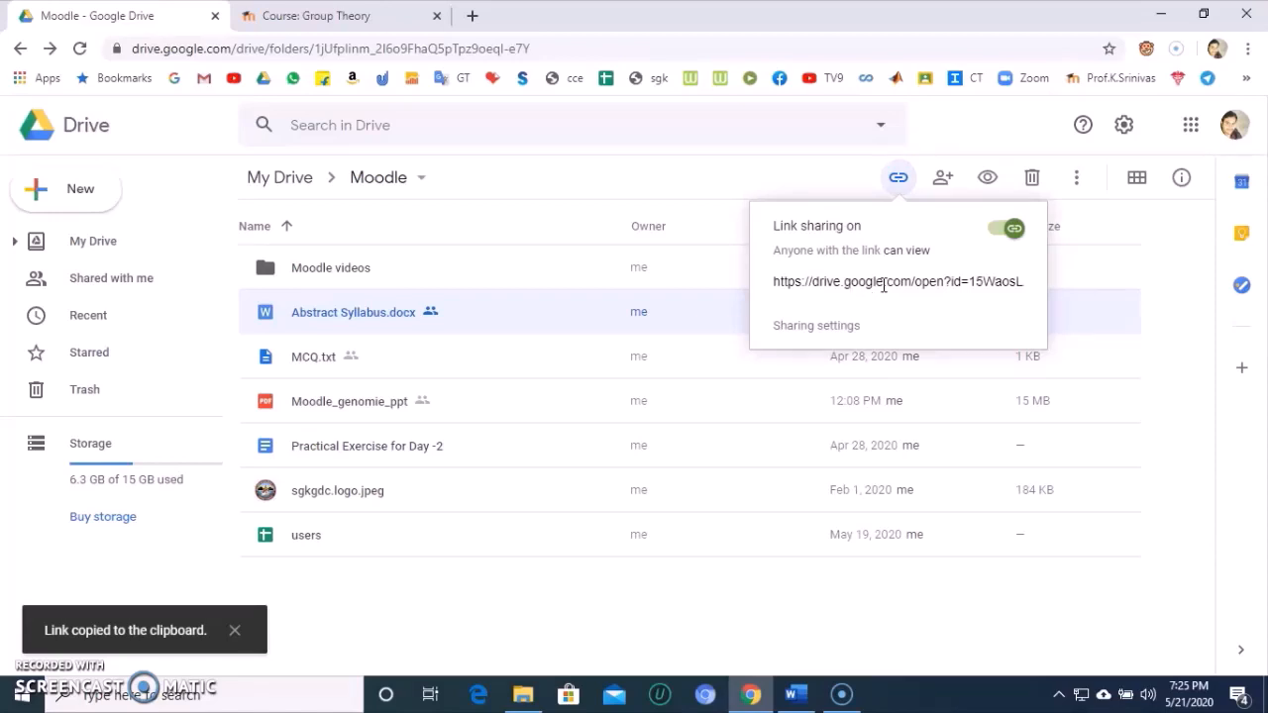
click(884, 284)
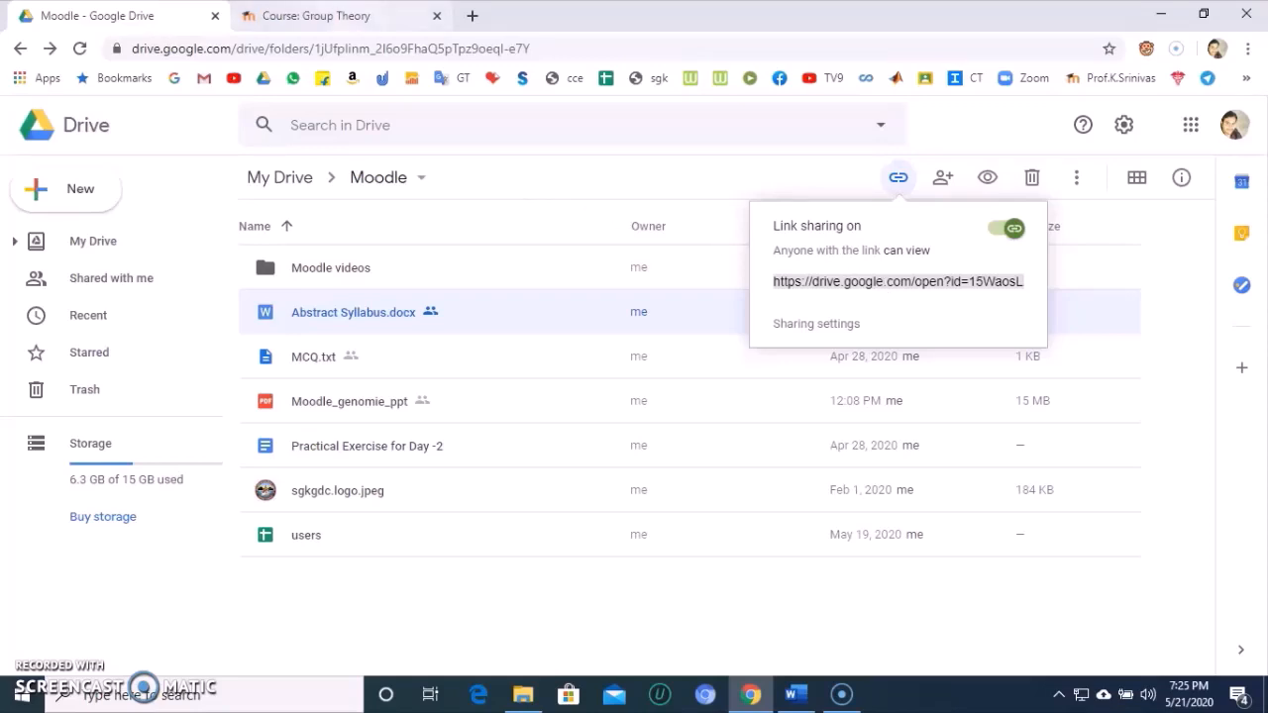
- Switch back to the Group Theory course in Moodle and start adding a URL resource to the general section
click(338, 18)
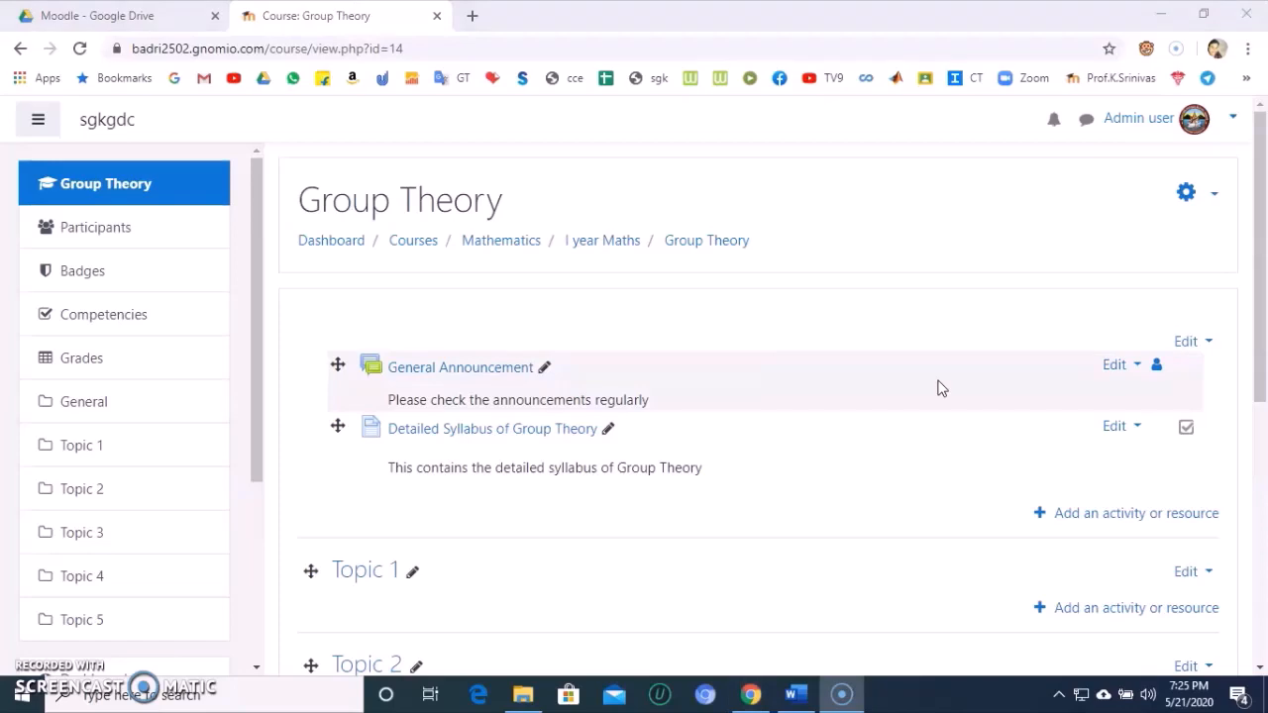
scroll(932, 426, down, 1)
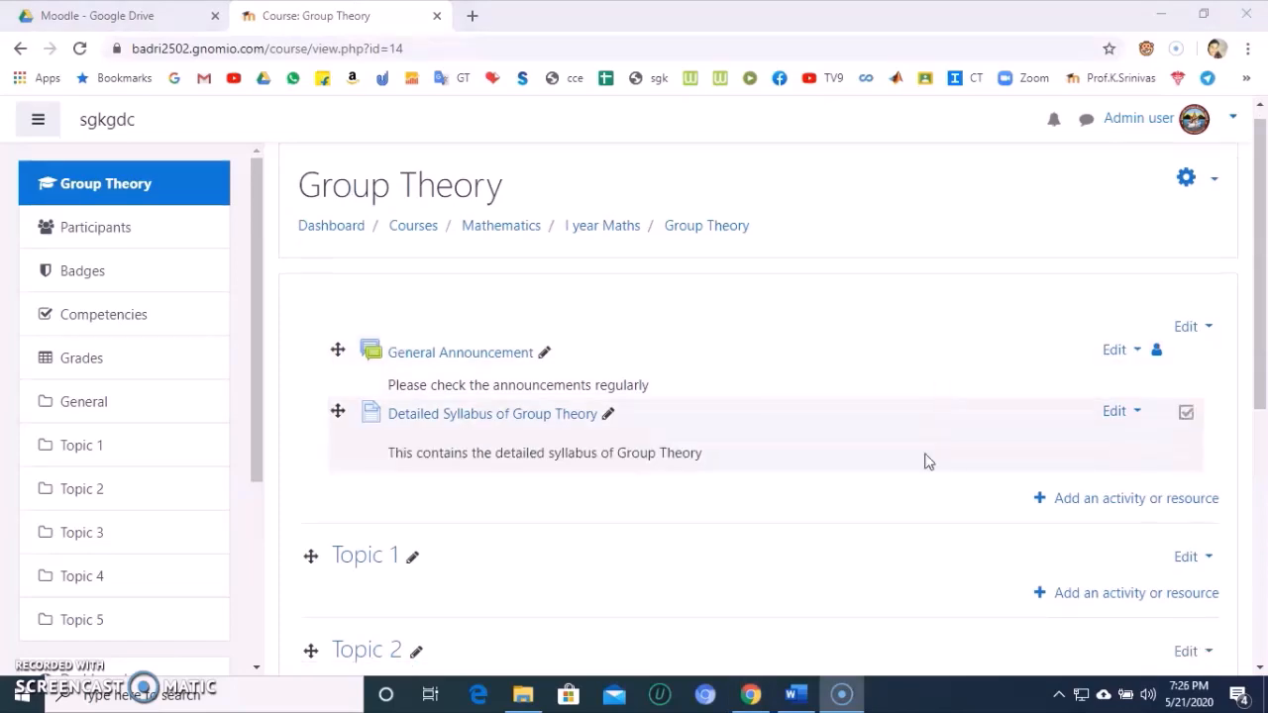
click(1075, 503)
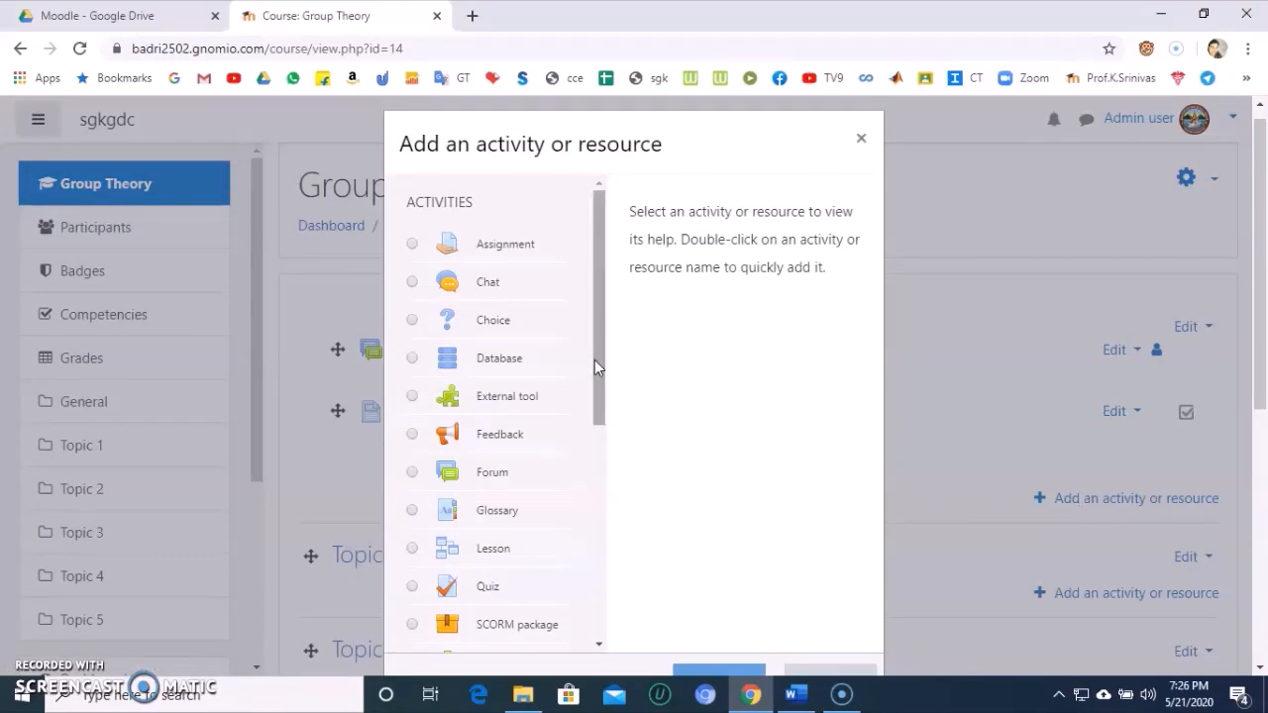
drag(594, 359, 593, 597)
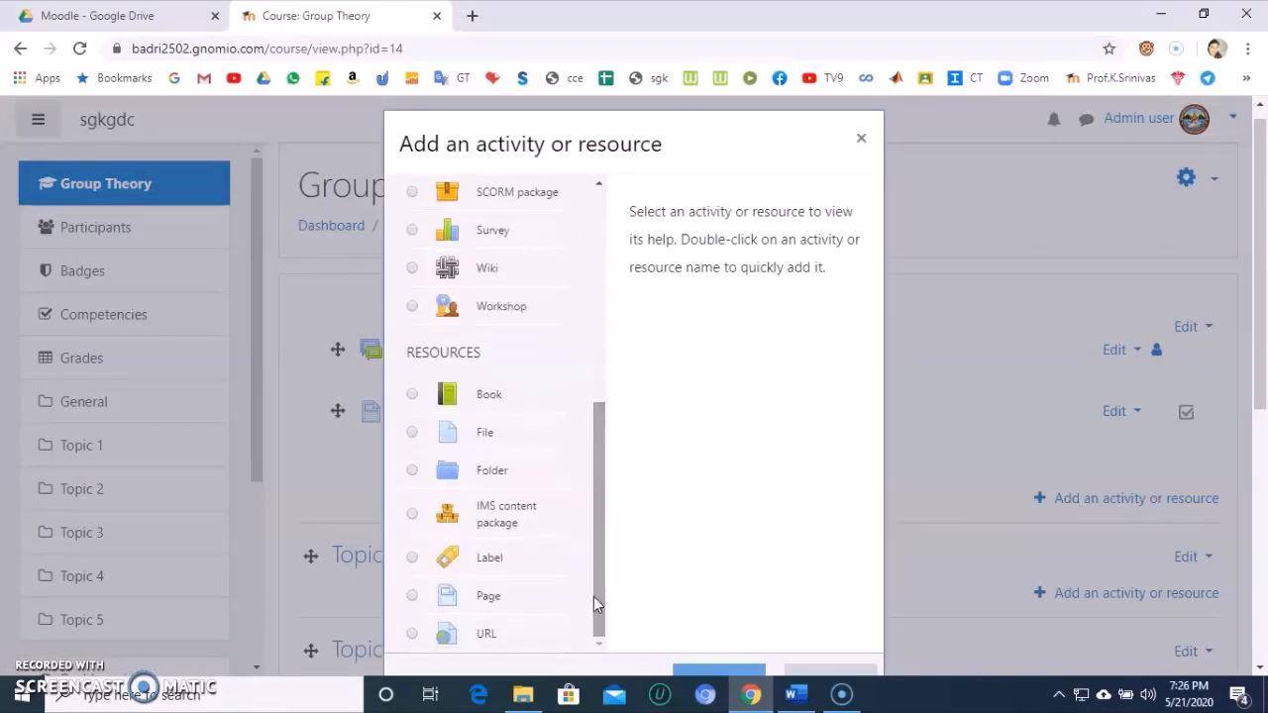
click(412, 634)
drag(874, 562, 872, 614)
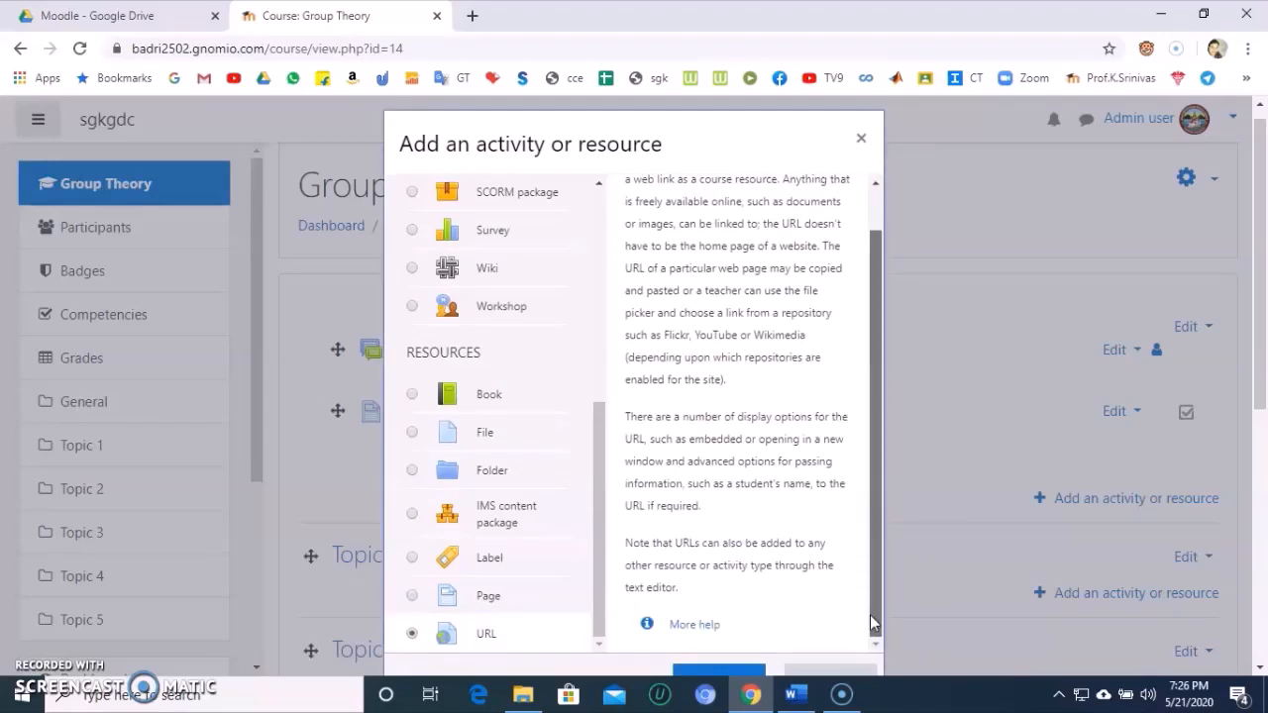
drag(1263, 376, 1262, 413)
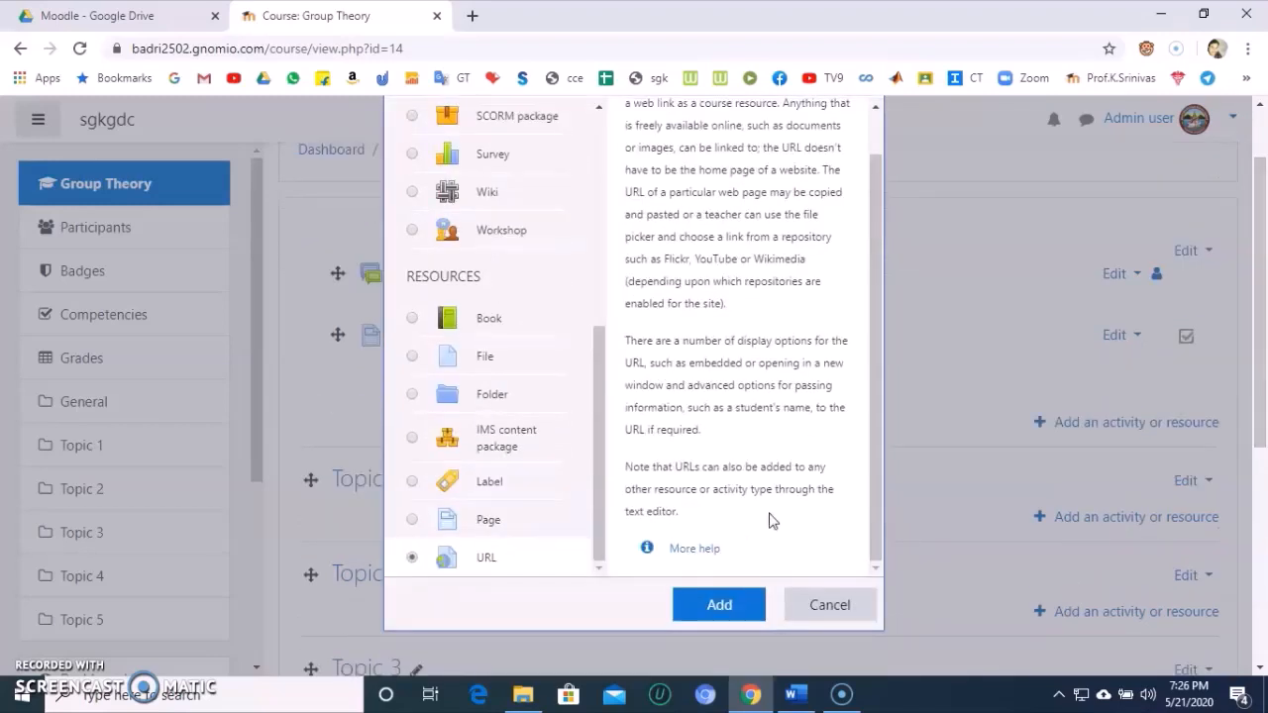
click(703, 607)
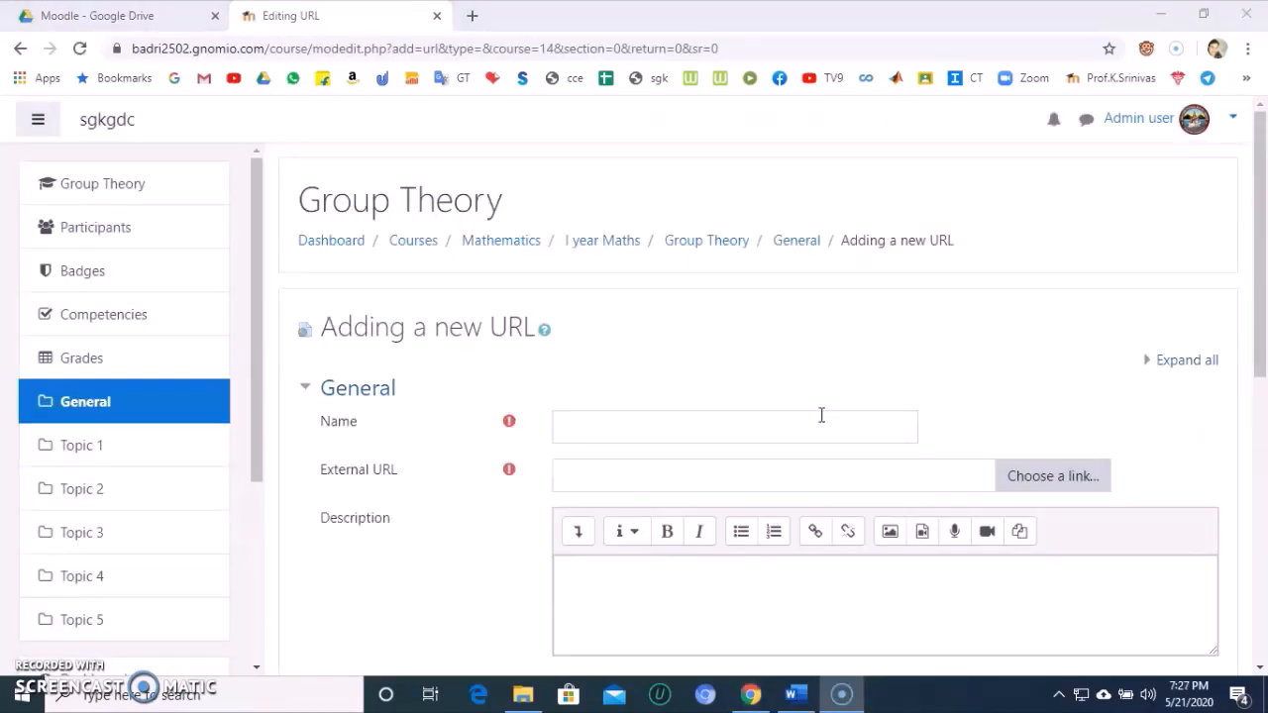
- Name the new URL resource "Detailed Syllabus of Group Theory"
click(783, 433)
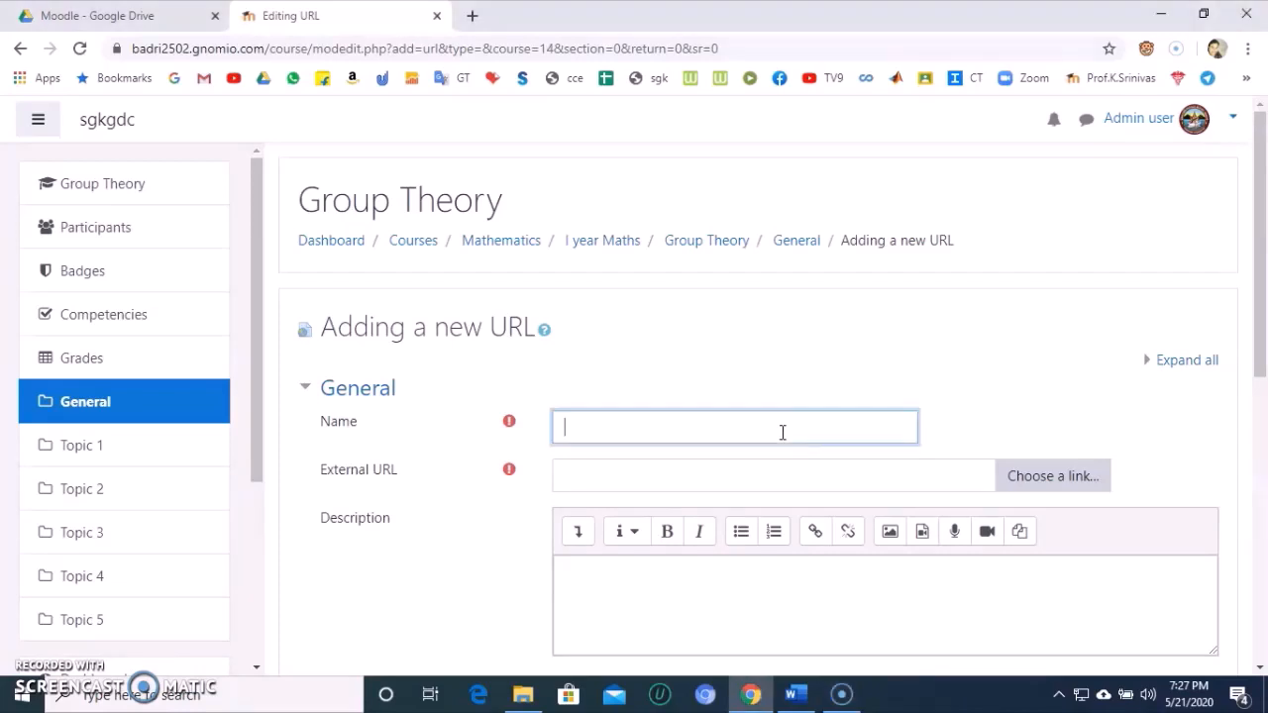
text(Detailed Syllab)
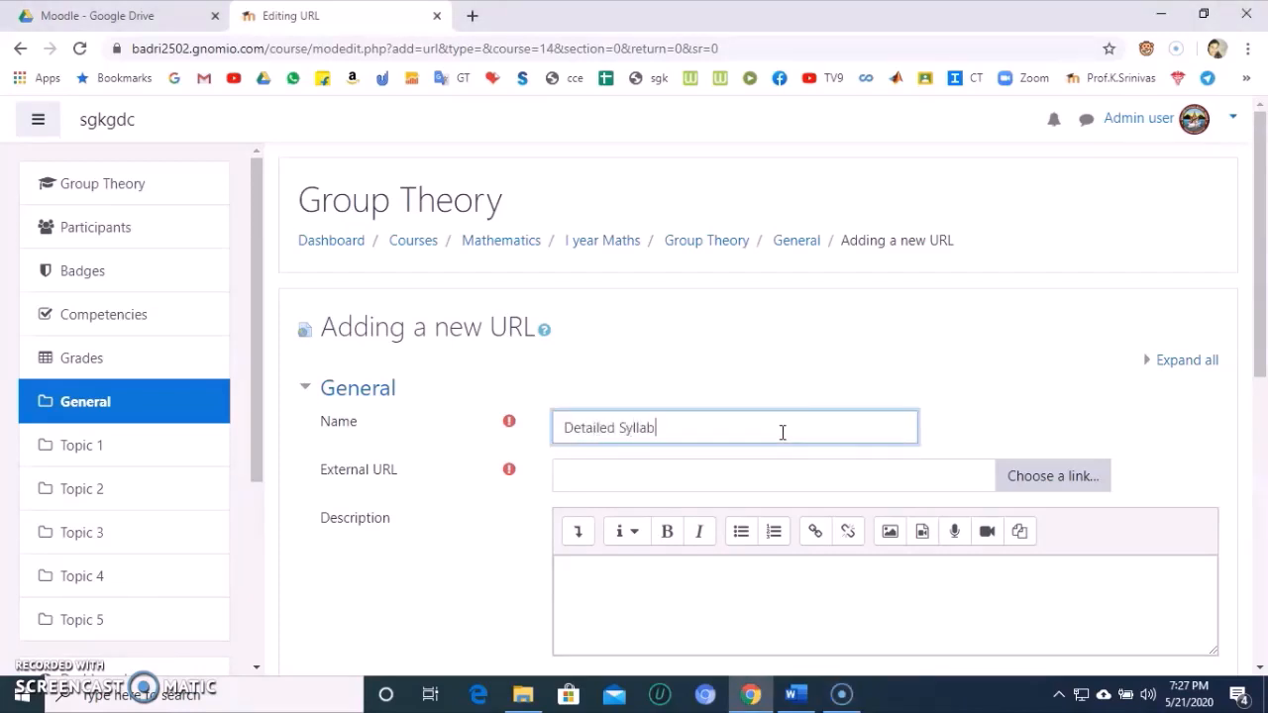
text(us of Group Theory)
- Paste the copied Drive link as the external URL, then save the resource and return to the course
scroll(897, 361, down, 2)
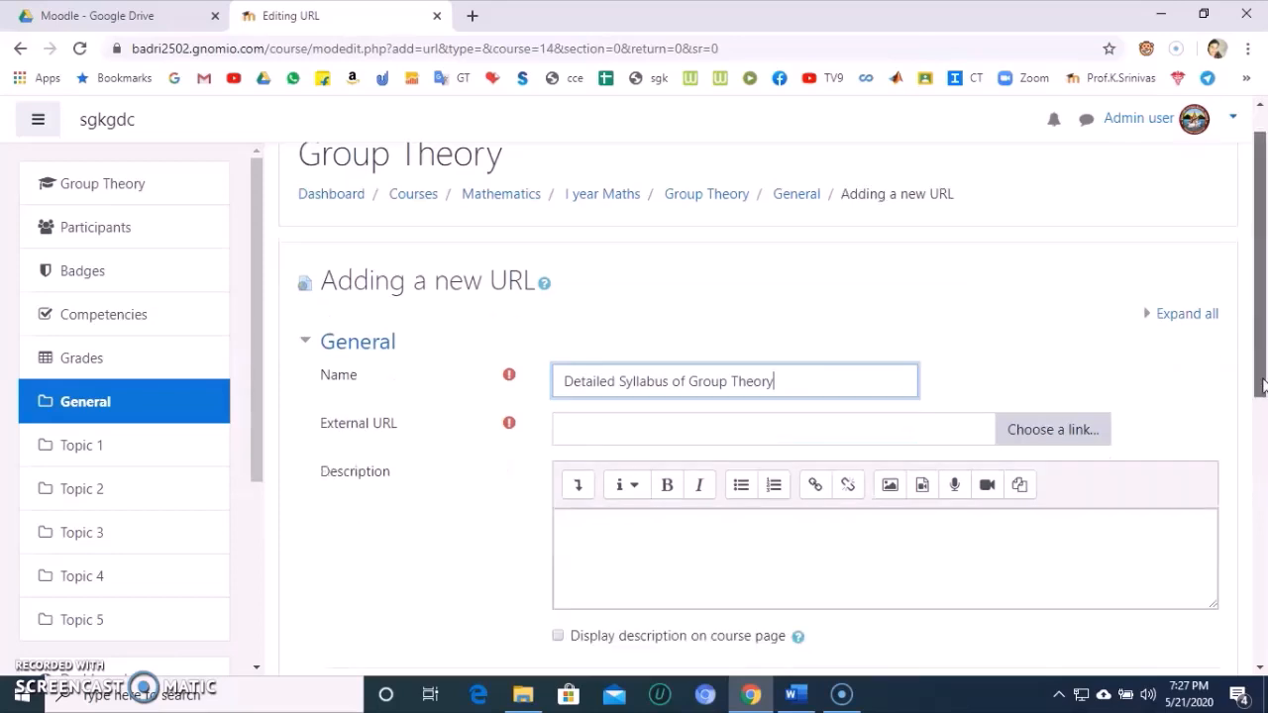
click(897, 361)
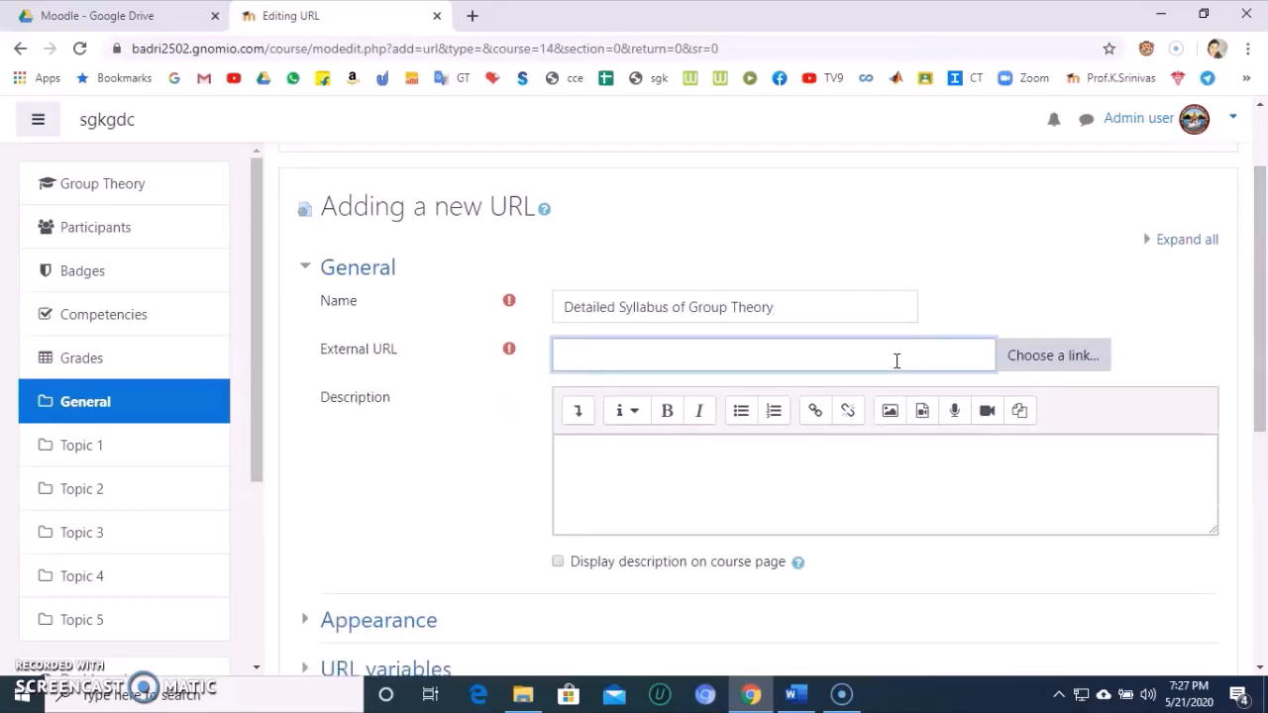
key(ctrl+v)
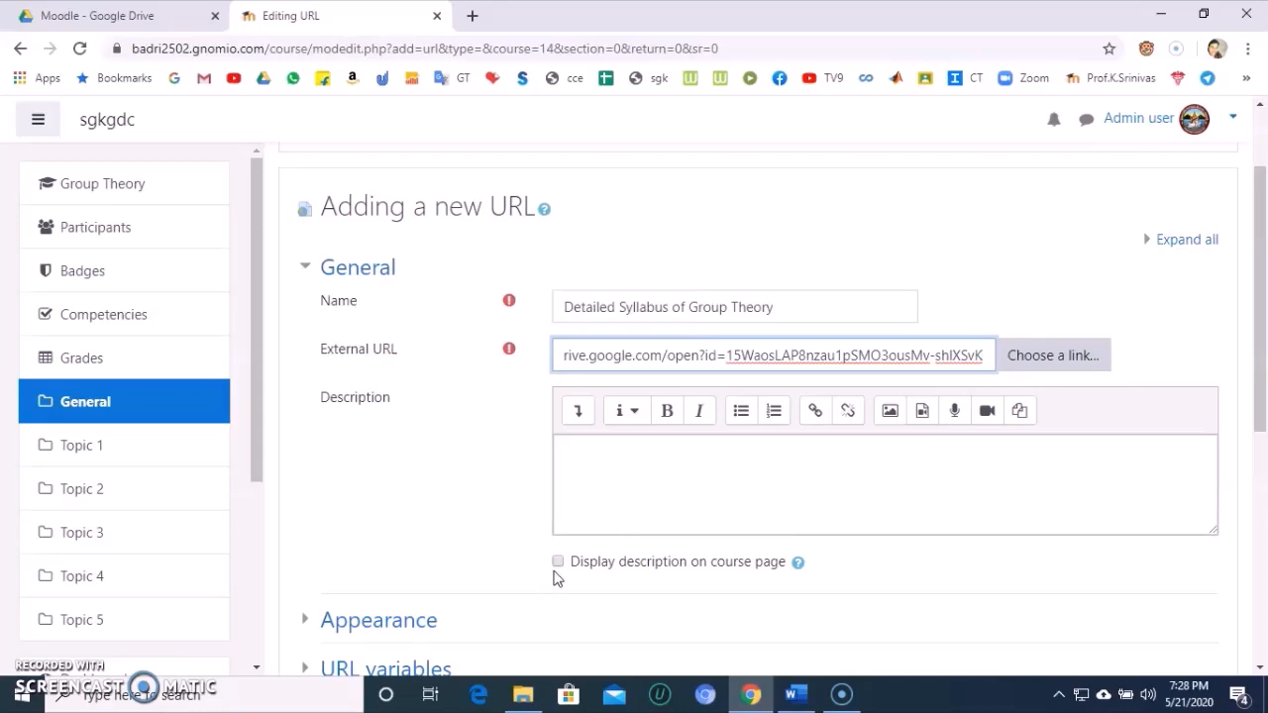
drag(1266, 357, 1267, 535)
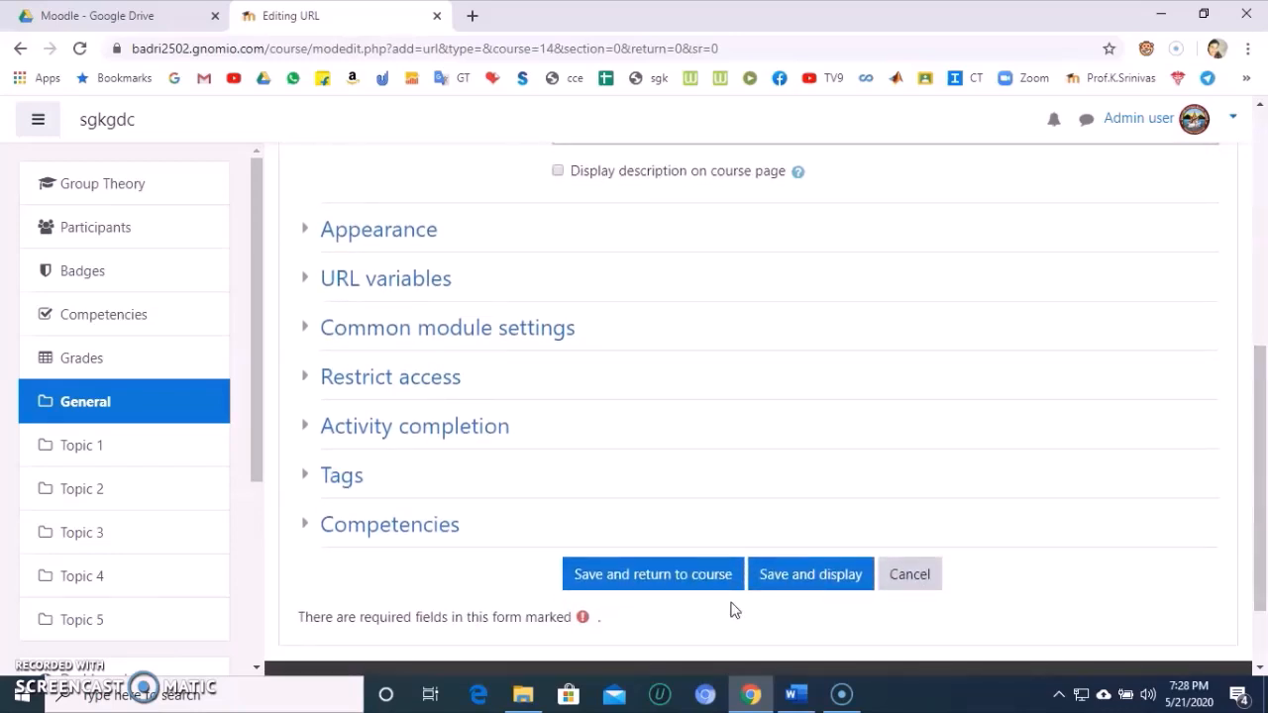
click(680, 581)
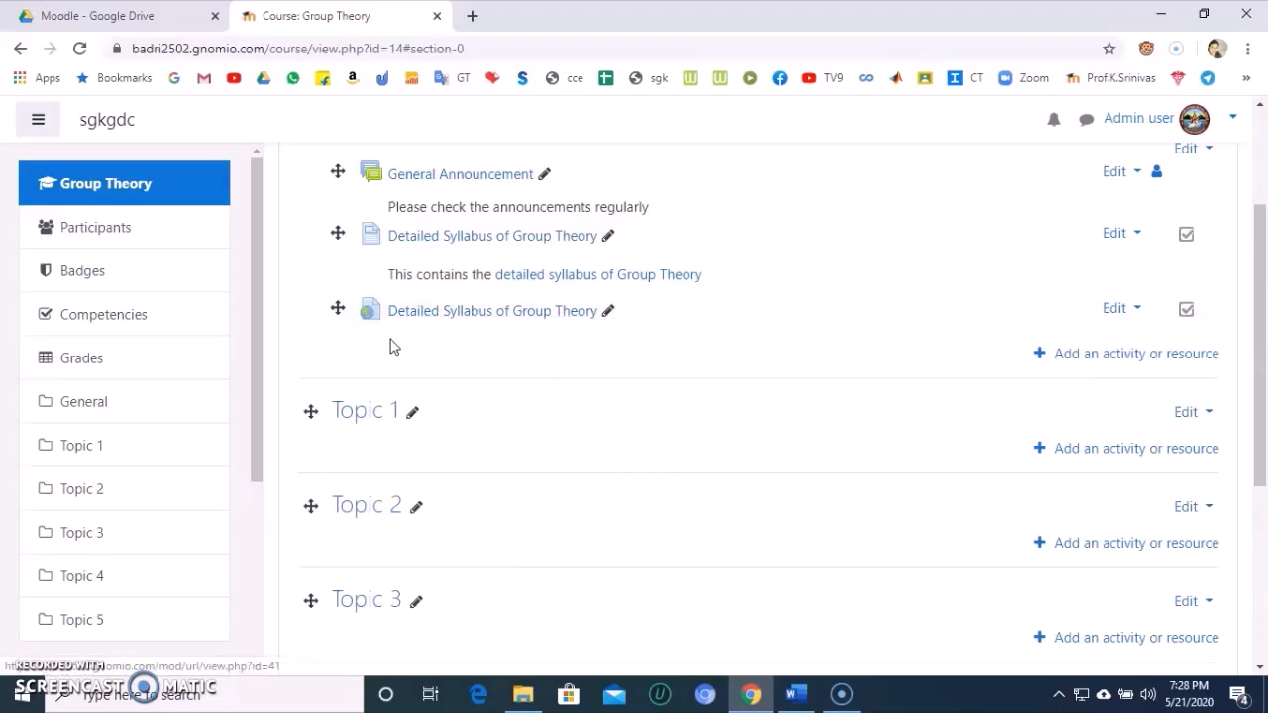
- Open the new Detailed Syllabus URL resource to check the linked Drive document, and go back to the course page
click(461, 312)
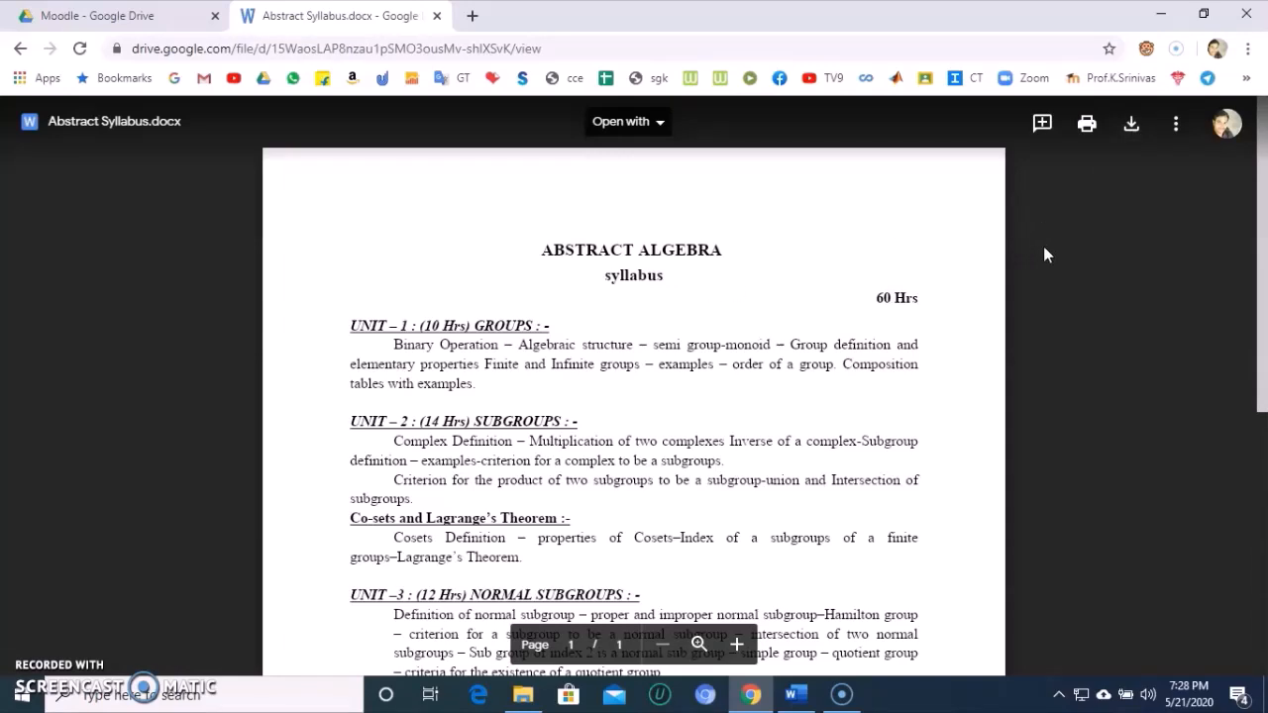
click(20, 50)
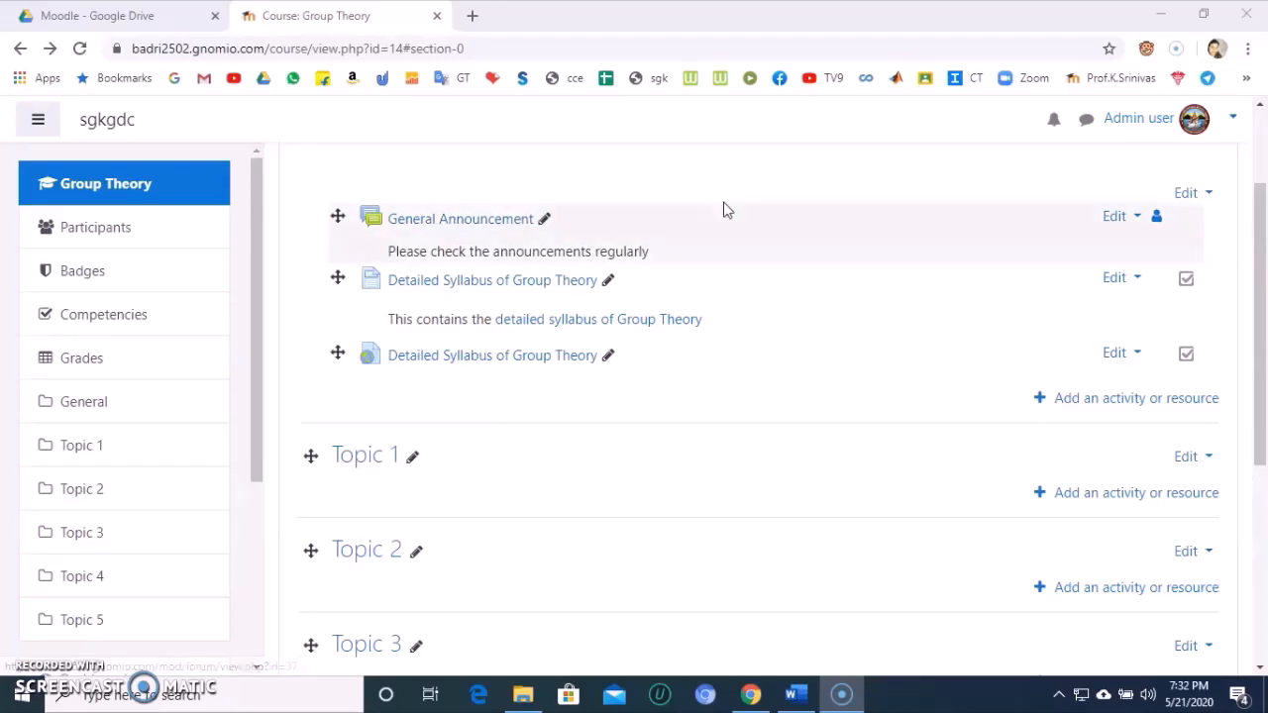
- Duplicate the General Announcement forum and move the copy into Topic 1
click(1132, 217)
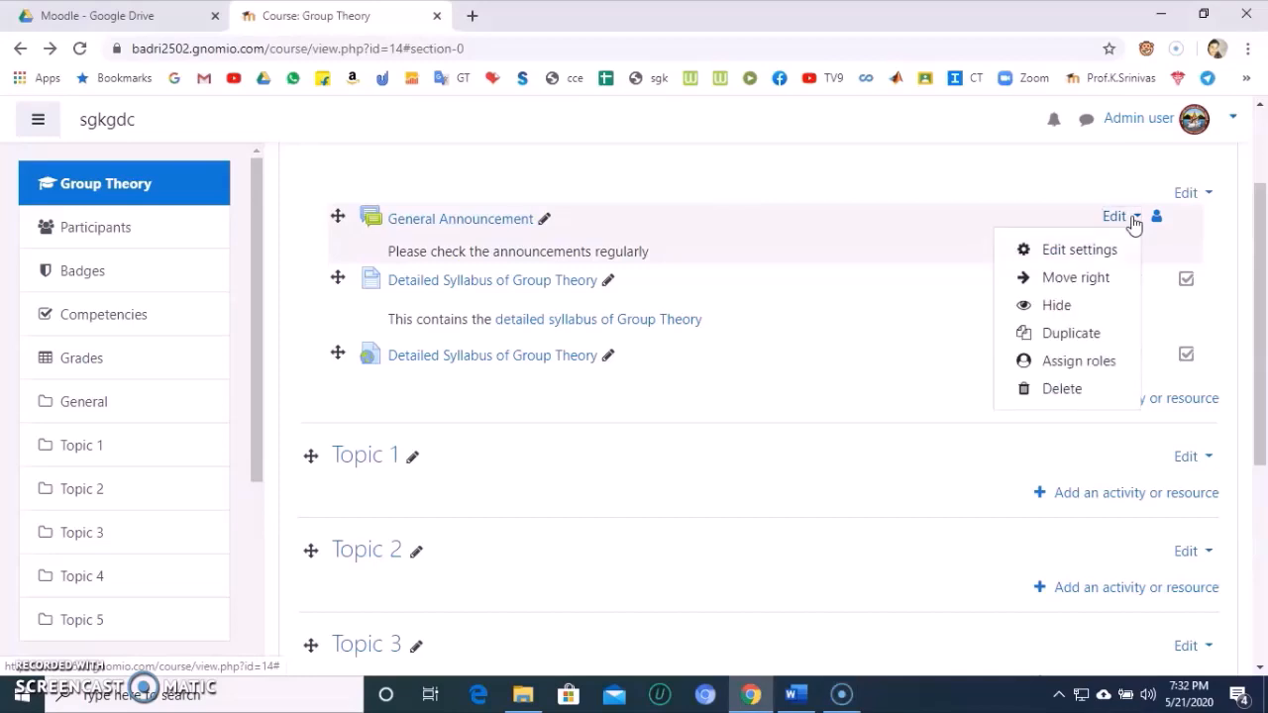
click(1086, 337)
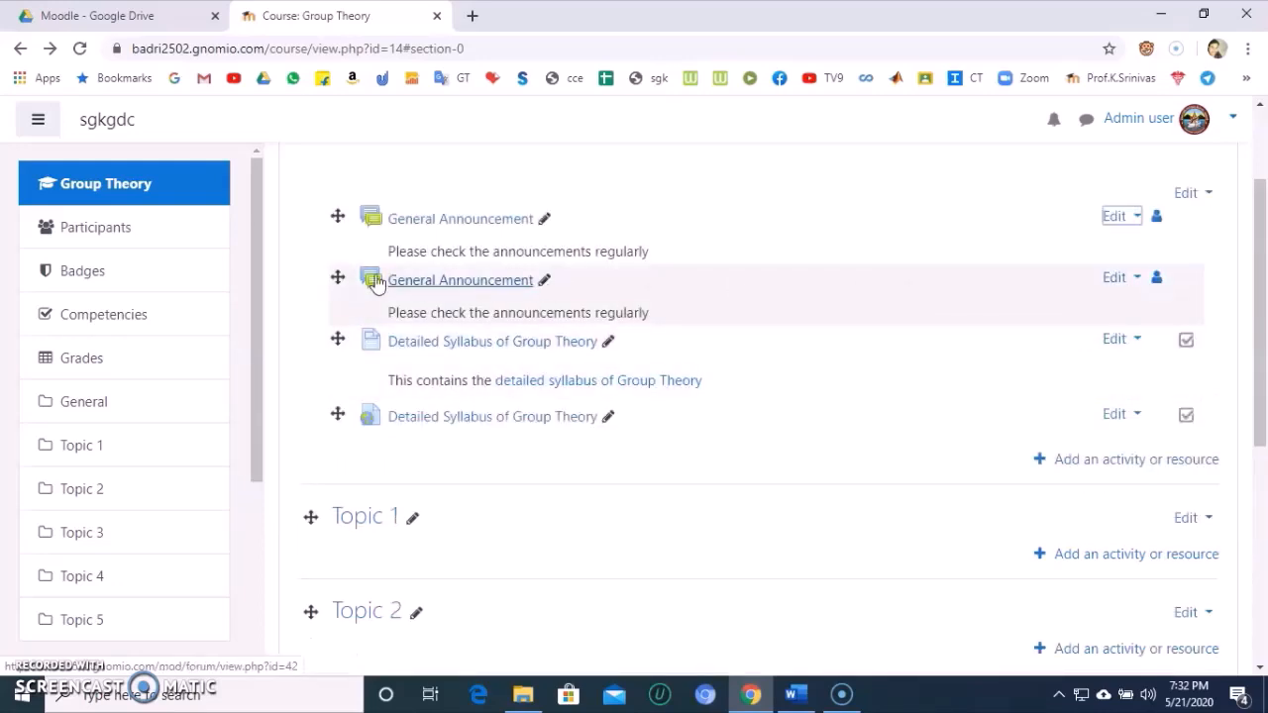
drag(338, 276, 334, 392)
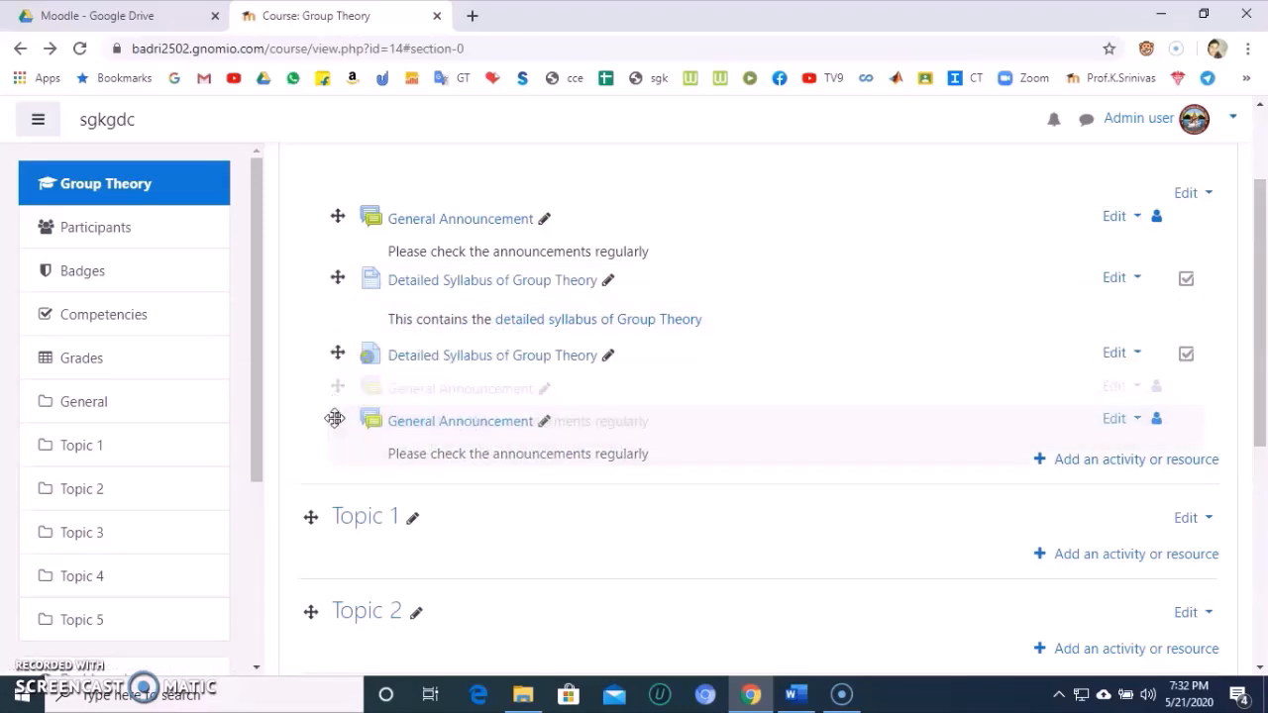
drag(337, 396, 335, 511)
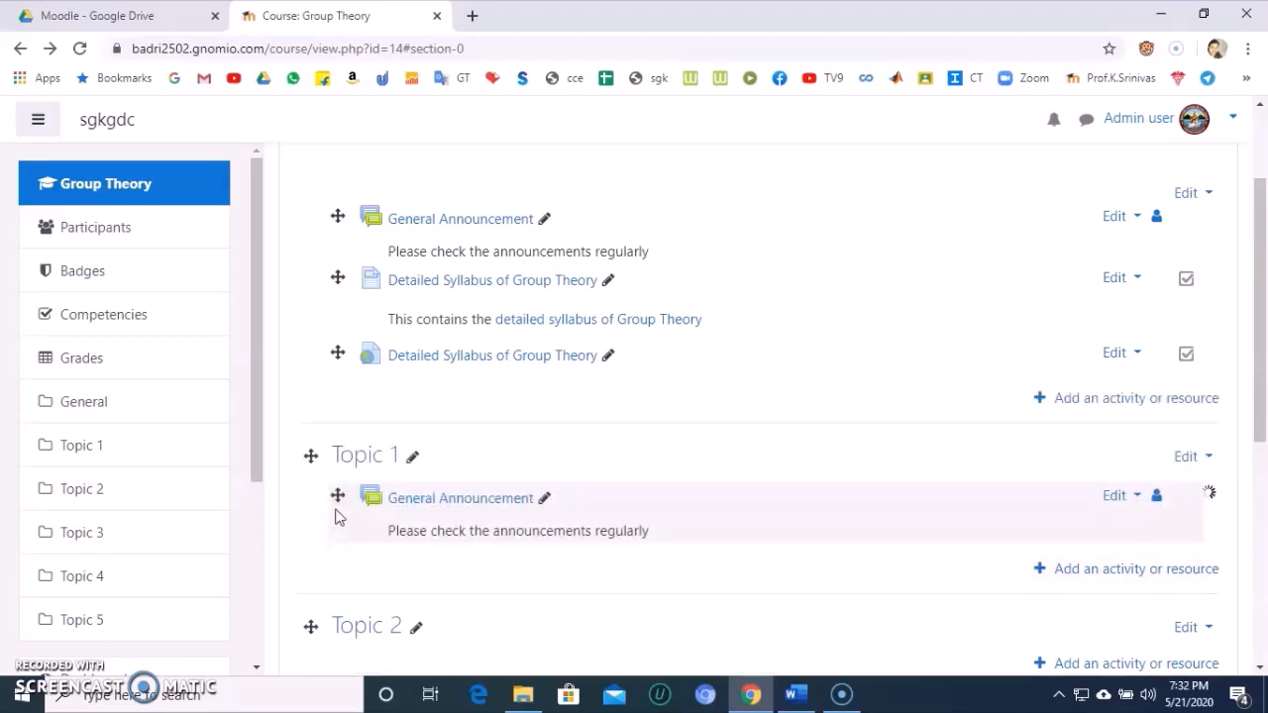
- Edit the settings of the General Announcement copy in Topic 1 and rename the forum "Objectives and Outcomes"
click(1132, 502)
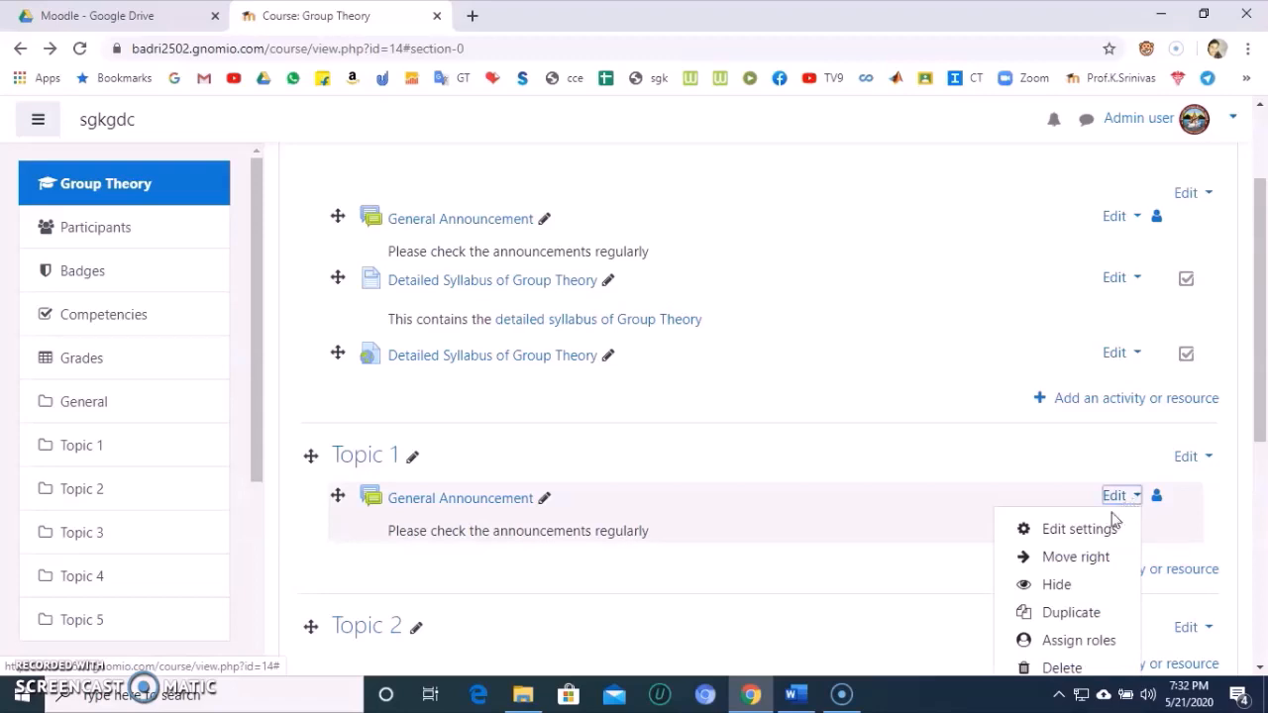
click(1103, 529)
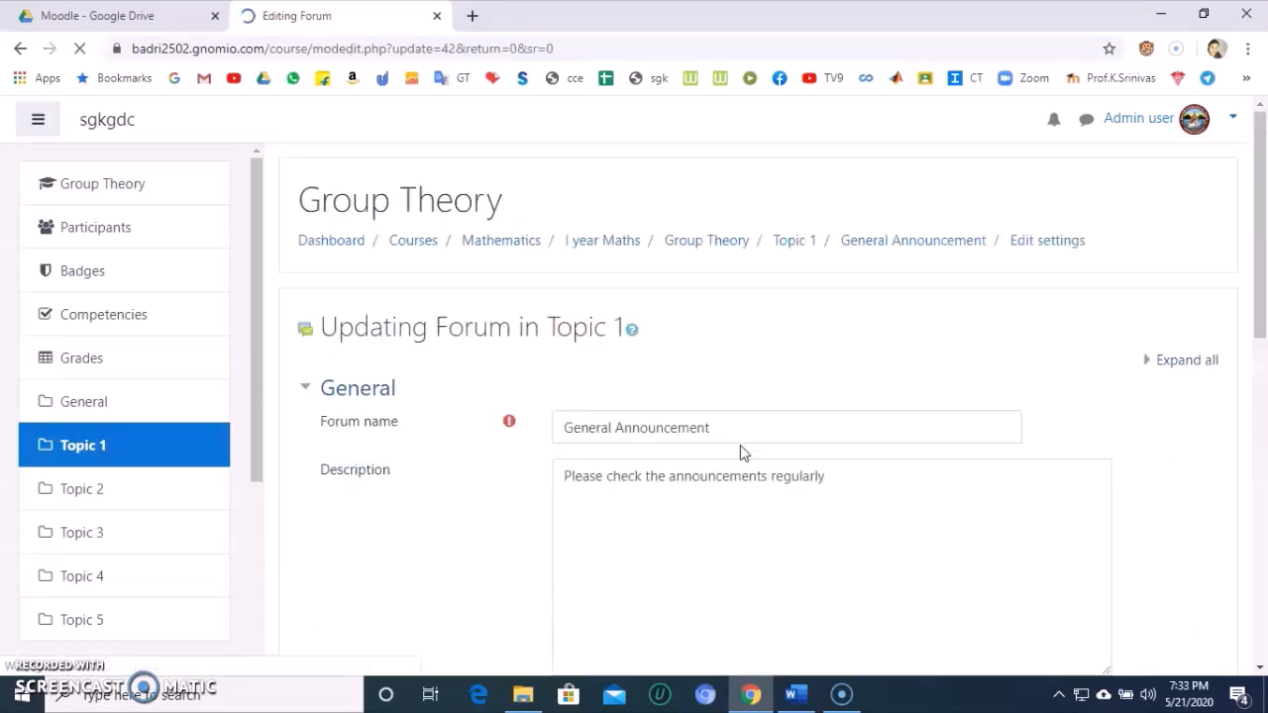
click(727, 432)
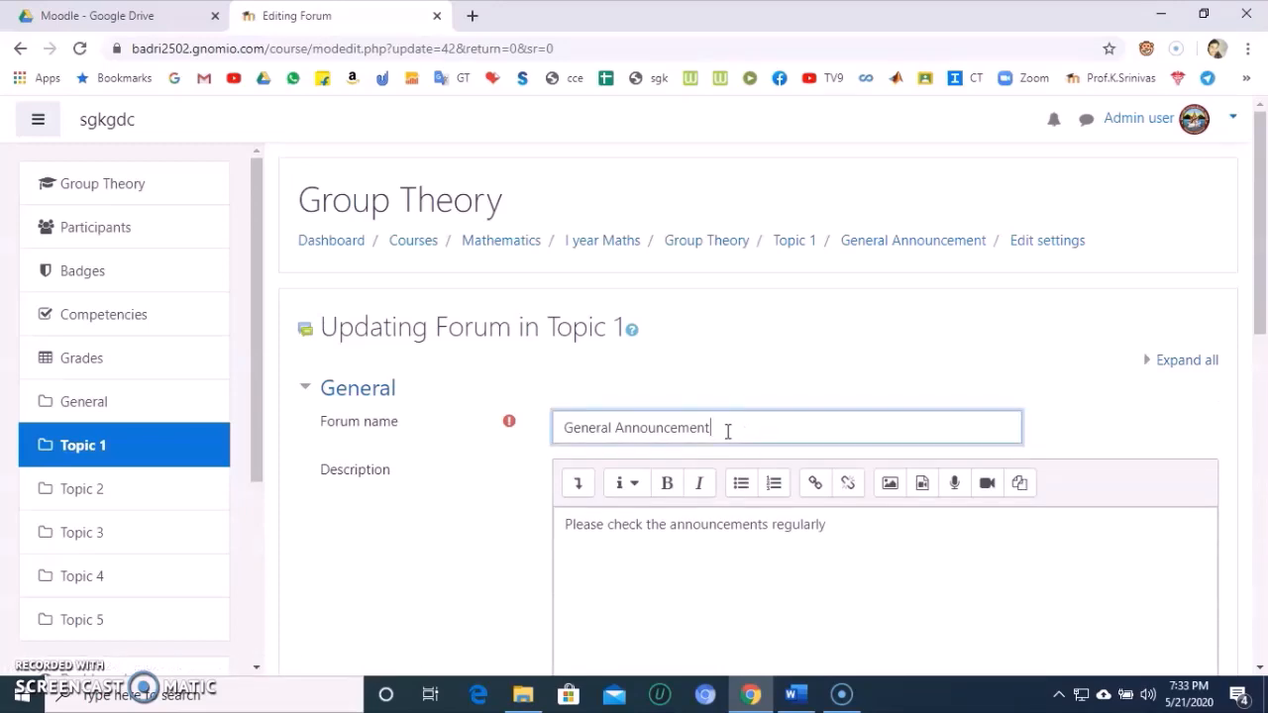
key(BackSpace)
key(BackSpace)
key(BackSpace)
key(BackSpace)
key(BackSpace)
key(BackSpace)
key(BackSpace)
key(BackSpace)
key(BackSpace)
key(BackSpace)
key(BackSpace)
key(BackSpace)
key(BackSpace)
key(BackSpace)
key(BackSpace)
key(BackSpace)
key(BackSpace)
key(BackSpace)
key(BackSpace)
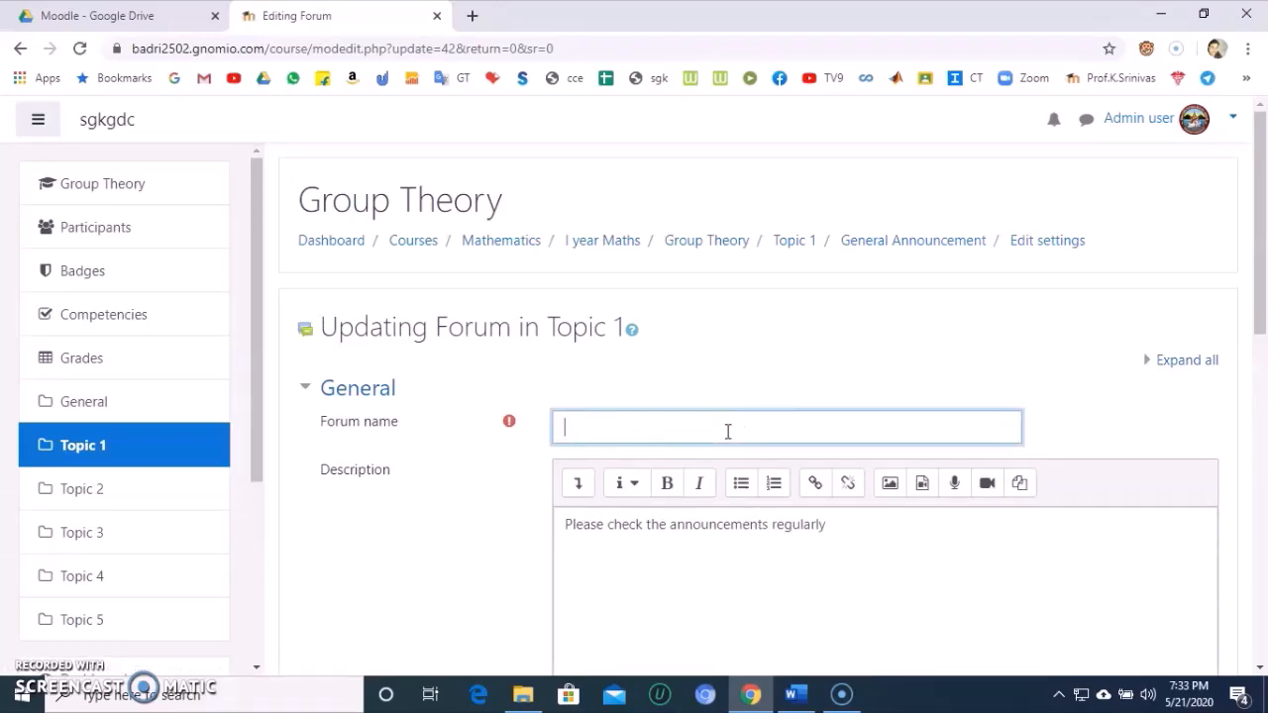
text(Objectives and Ou)
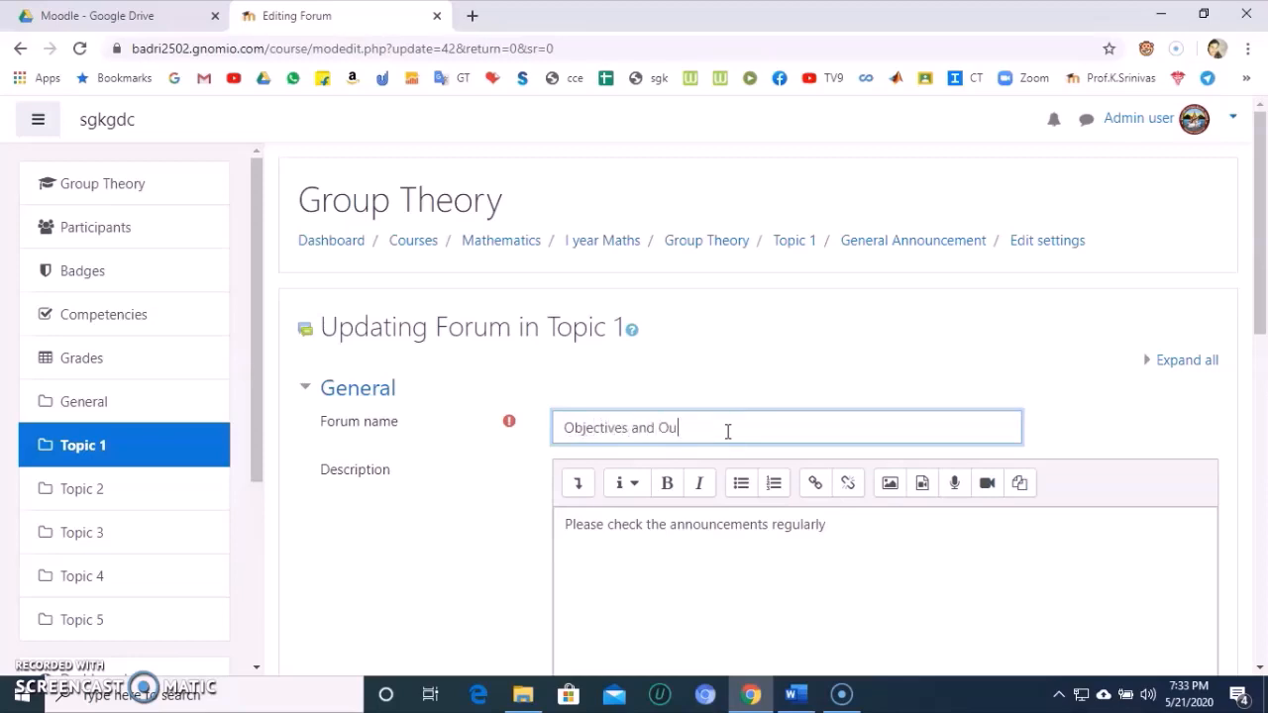
text(tcomes)
- Replace the forum description with the lines "These are the objectives" and "These are the outcomes", and save and return to the course
drag(1261, 327, 1262, 410)
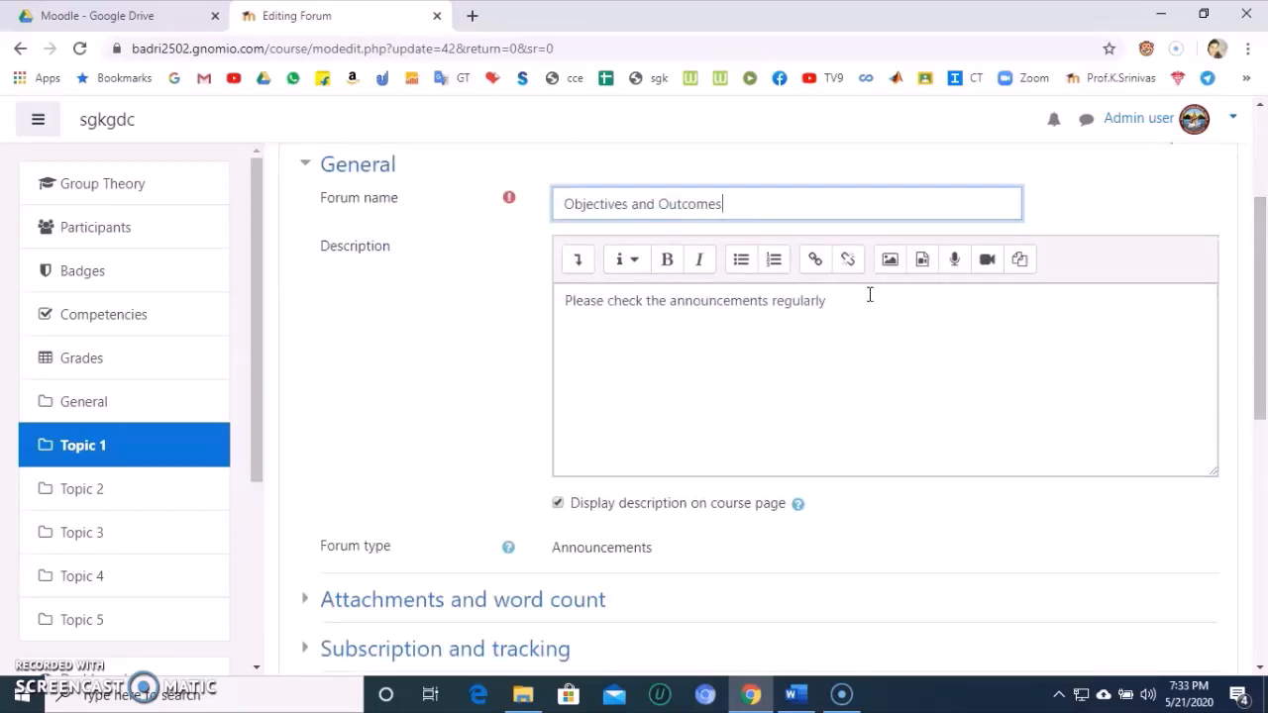
drag(870, 294, 563, 301)
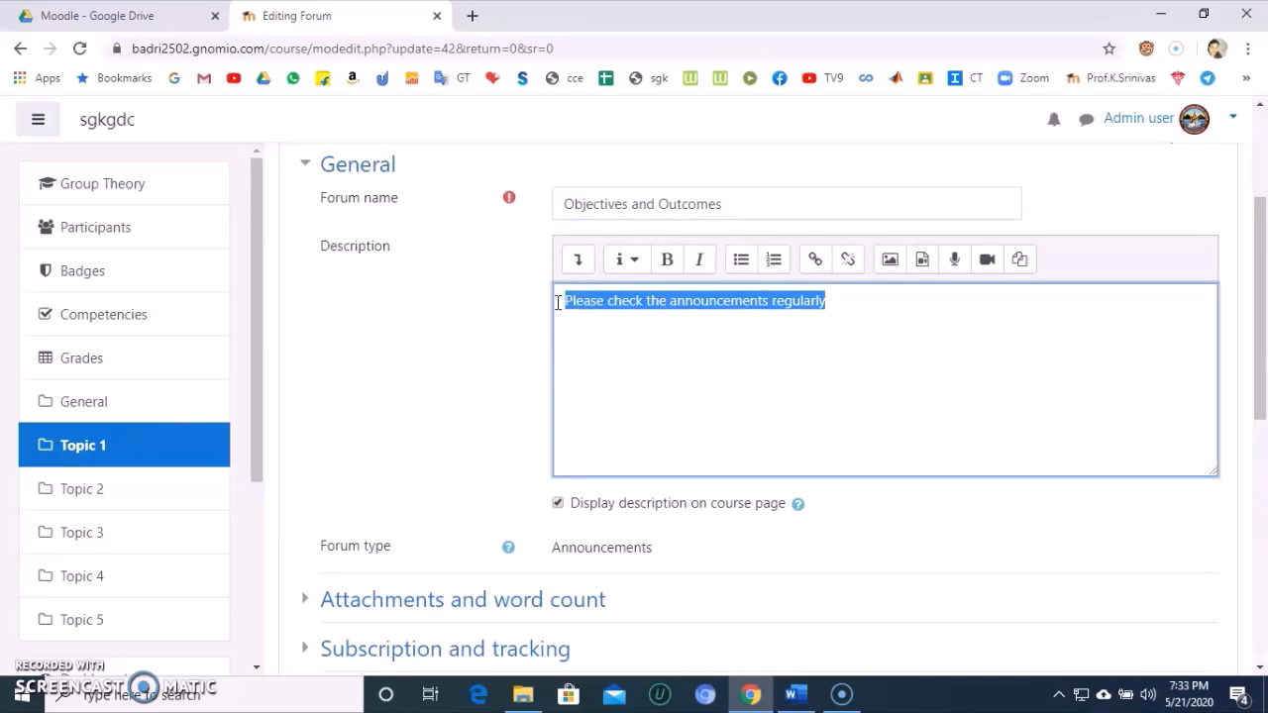
text(These are t)
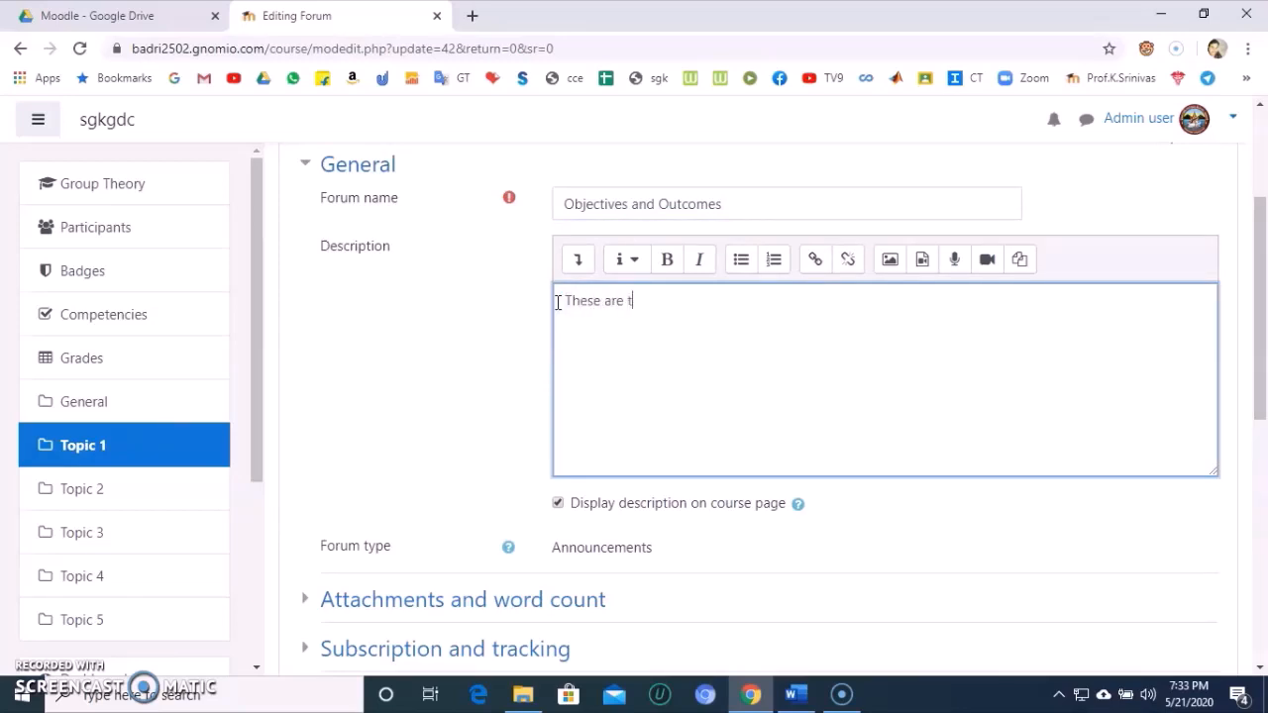
text(he objectie)
text(ves)
text(These)
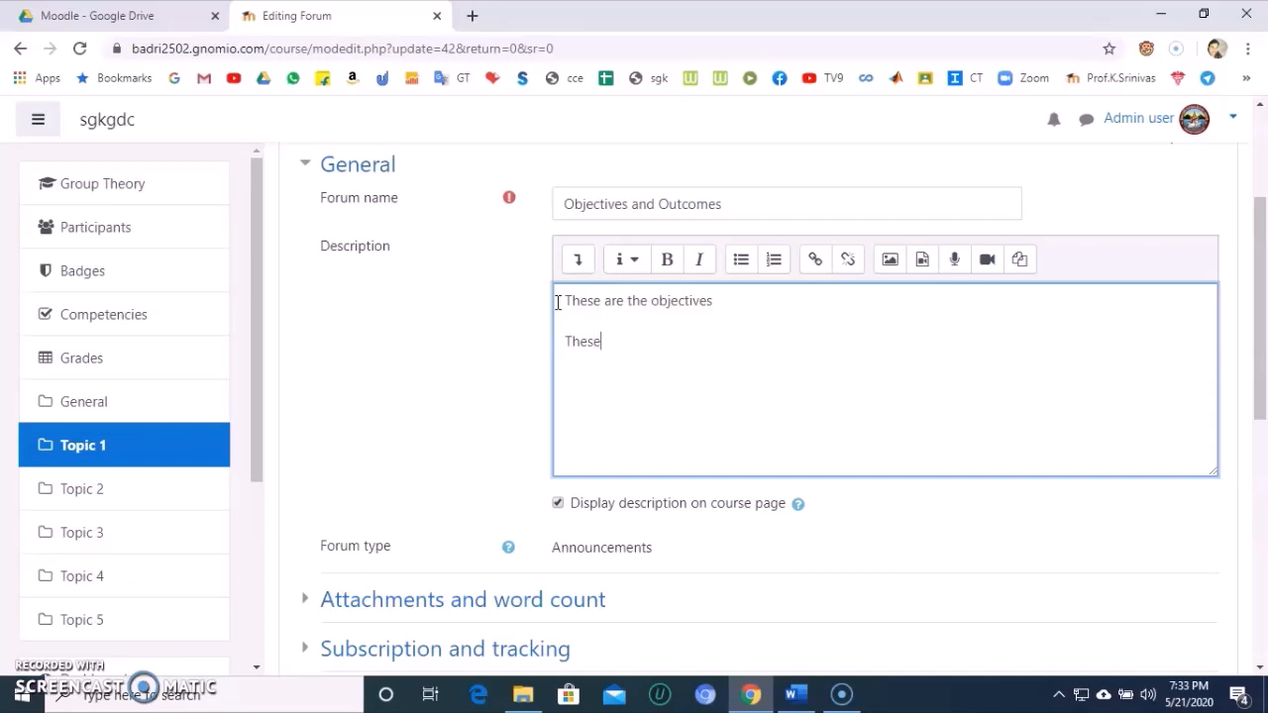
text( are the outcomes)
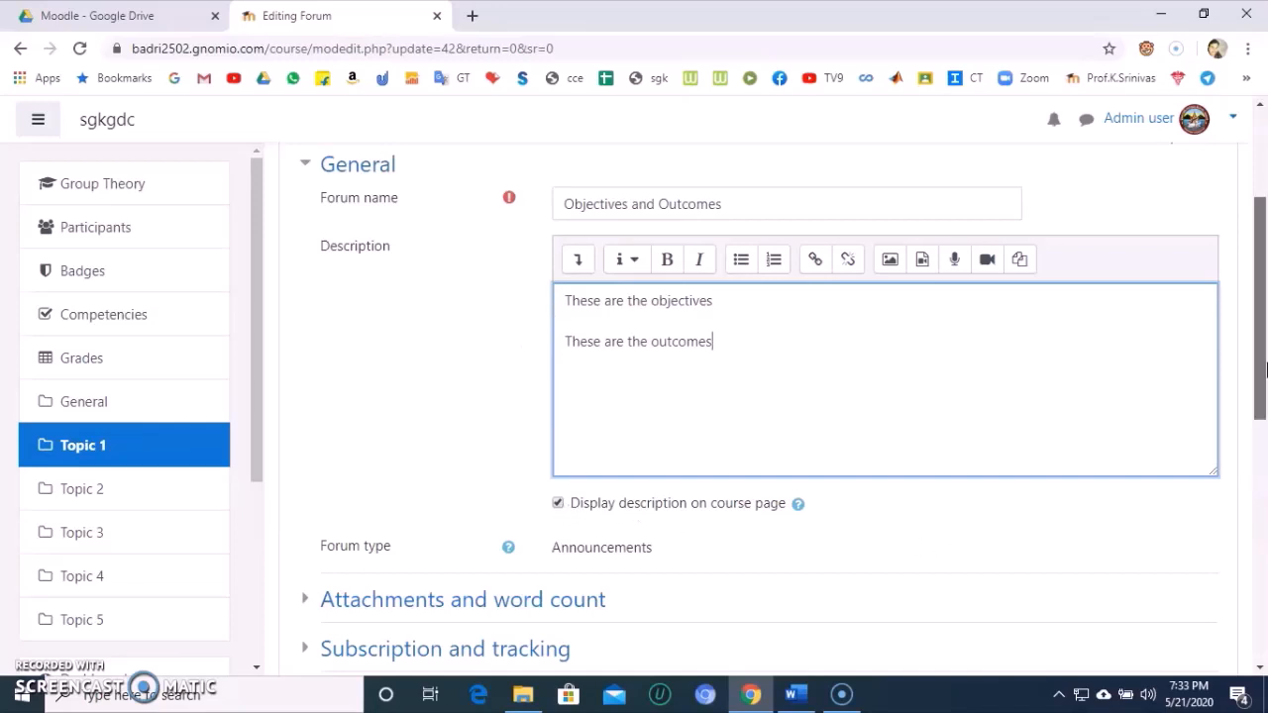
drag(1261, 368, 1265, 568)
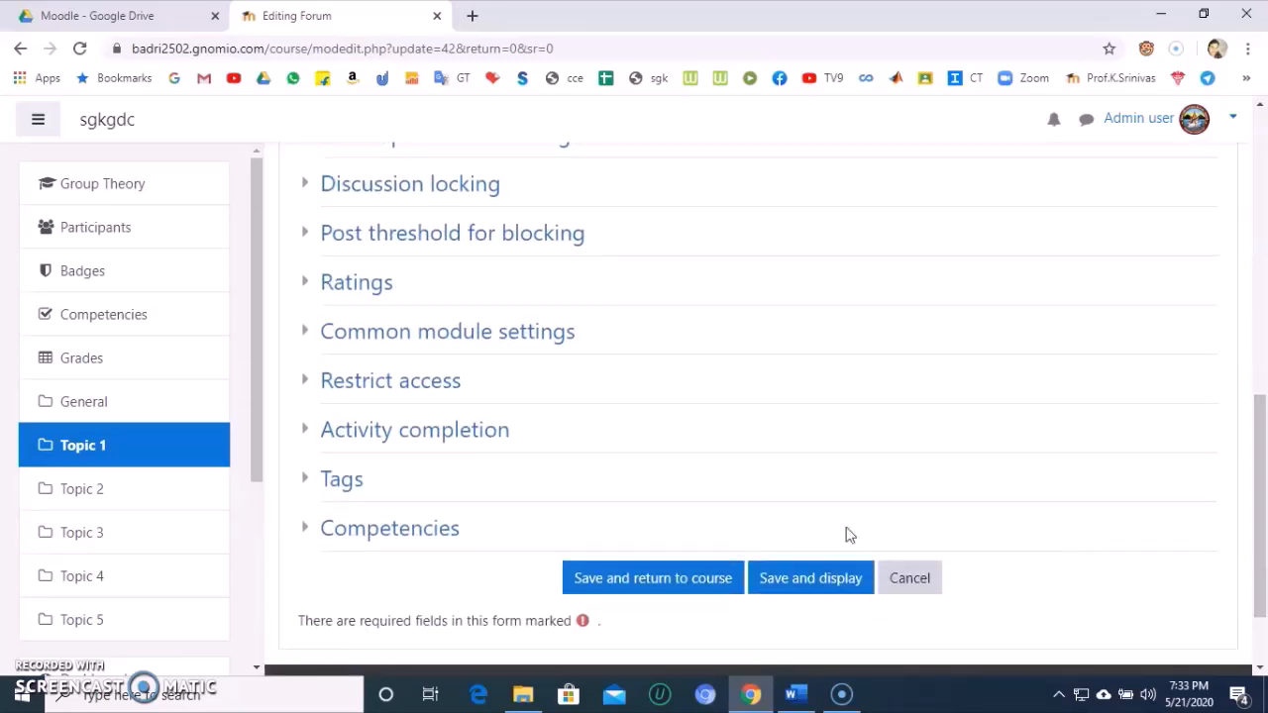
click(652, 581)
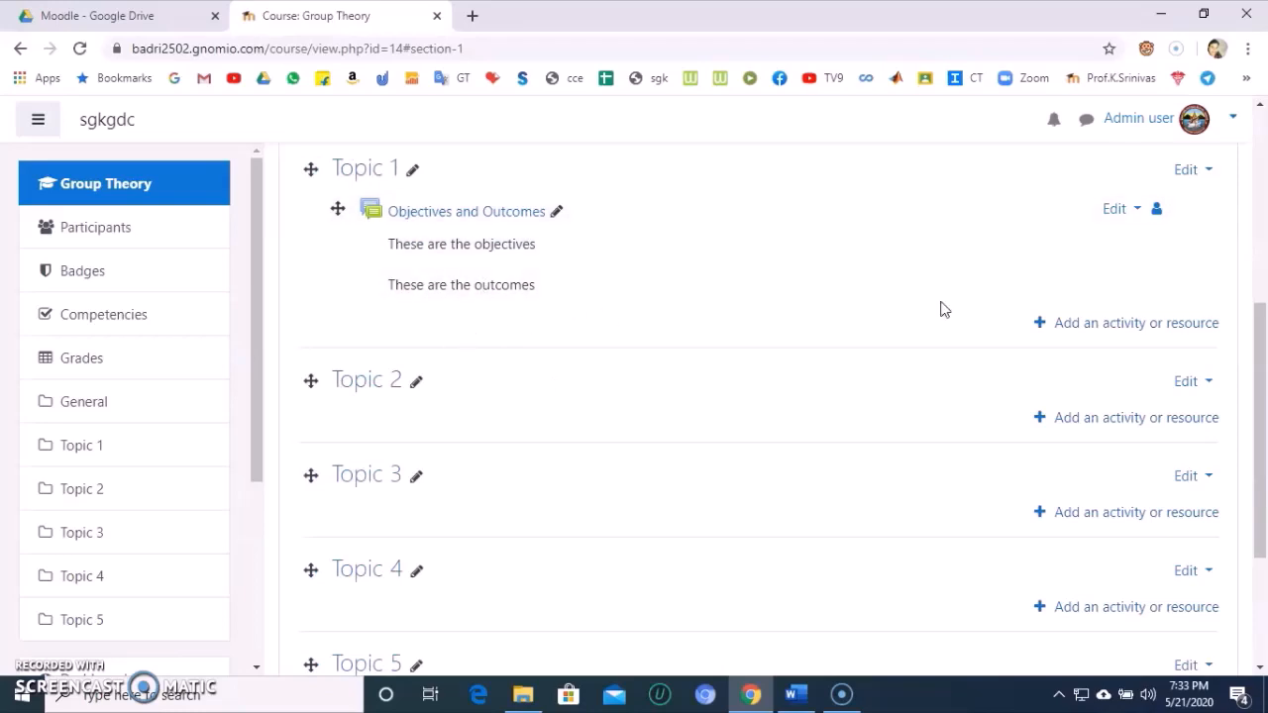
- Add a new Page resource to Topic 1 of the course
drag(1260, 356, 1260, 352)
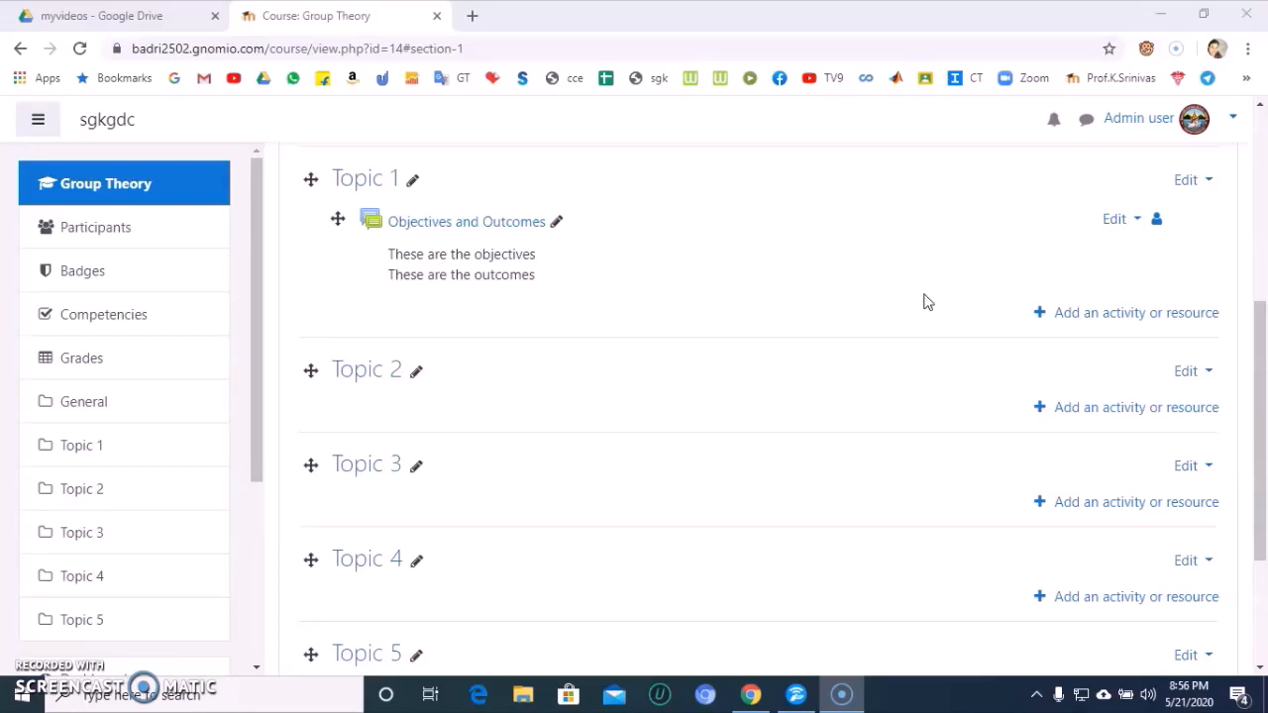
click(1076, 315)
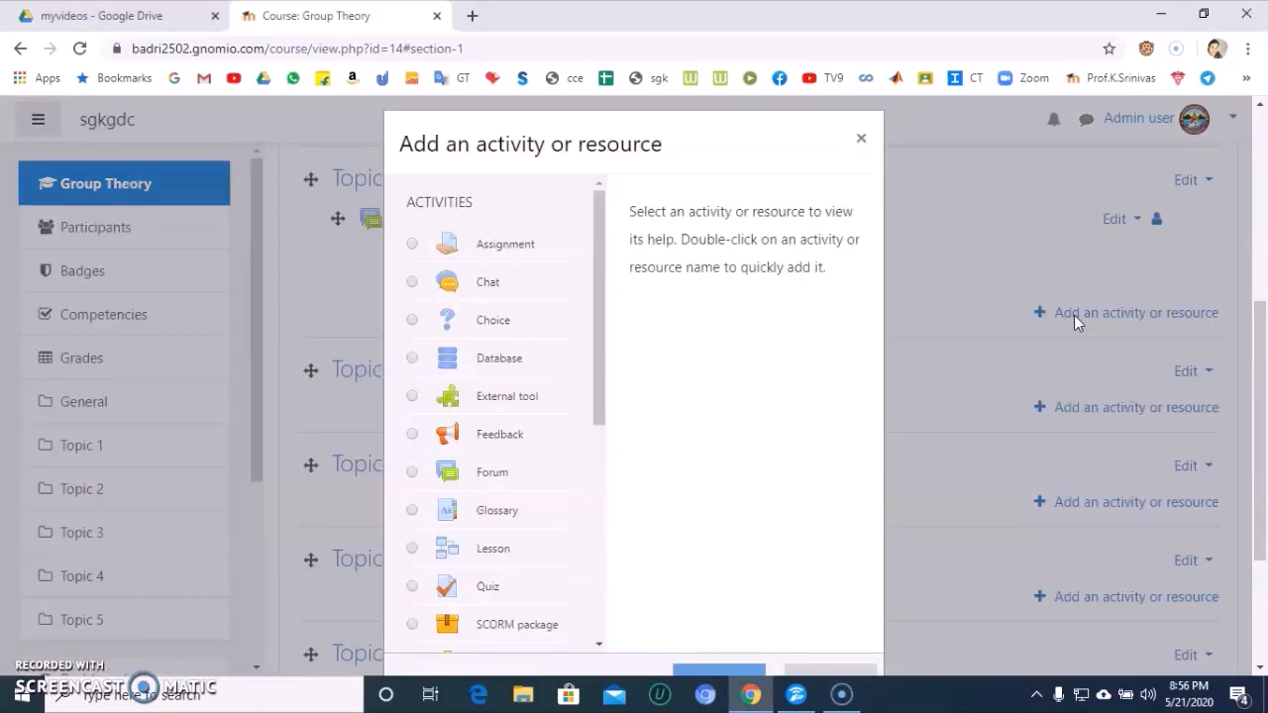
drag(601, 349, 597, 634)
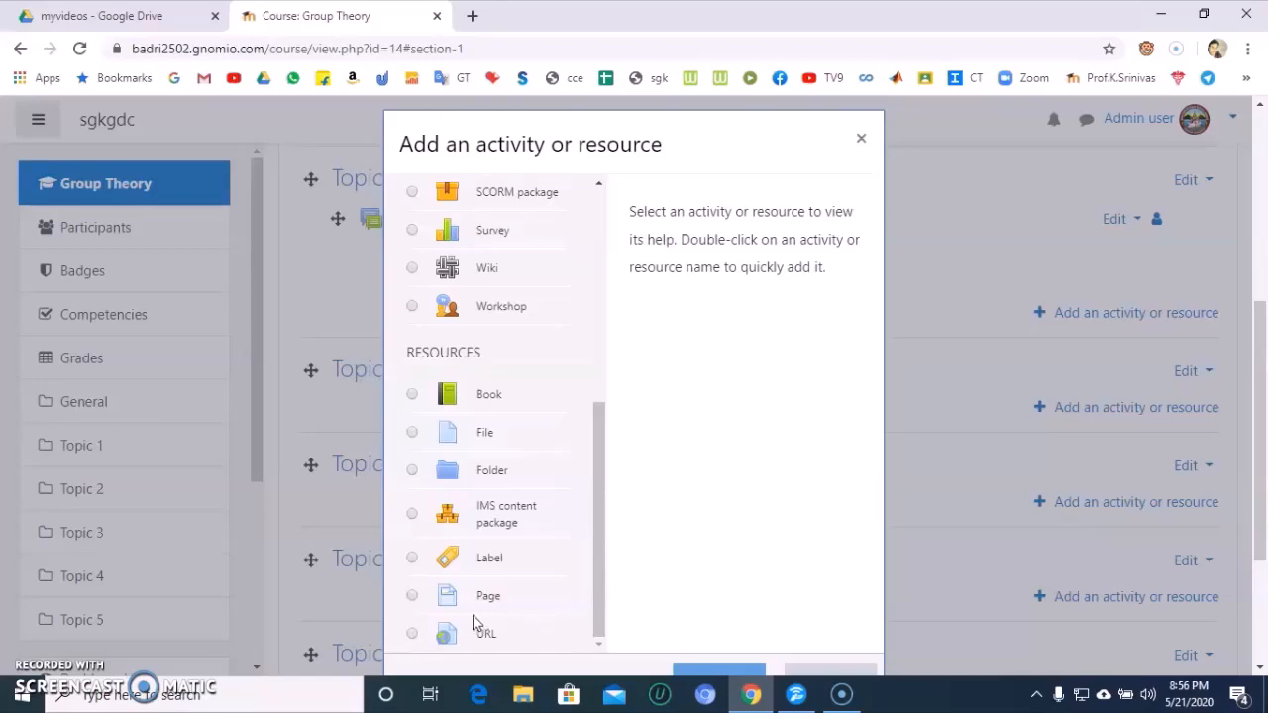
click(414, 595)
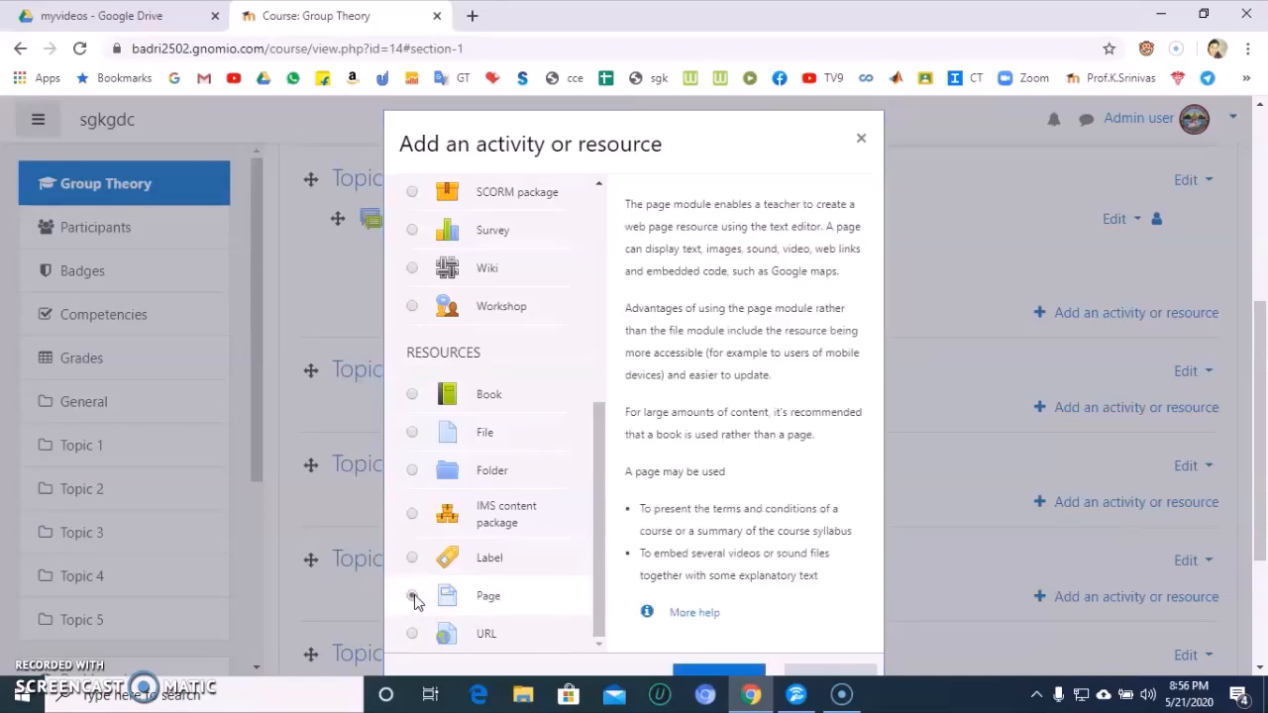
drag(1265, 421, 1267, 459)
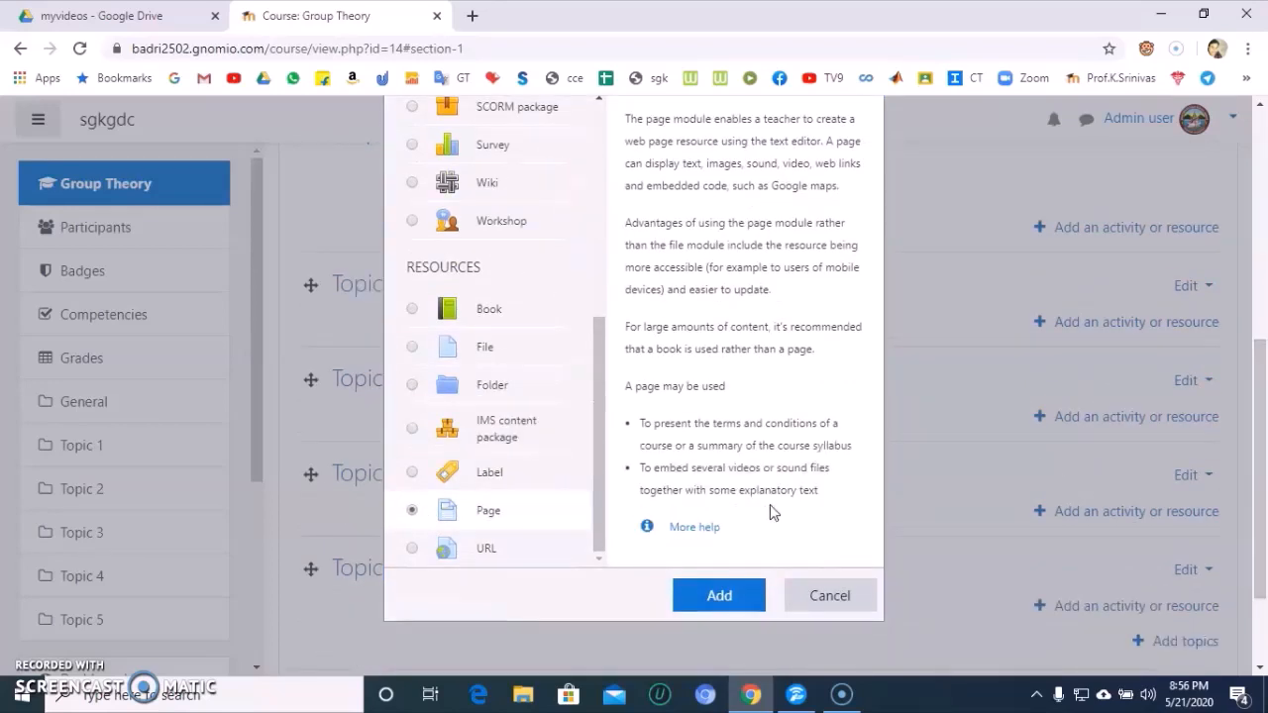
click(739, 593)
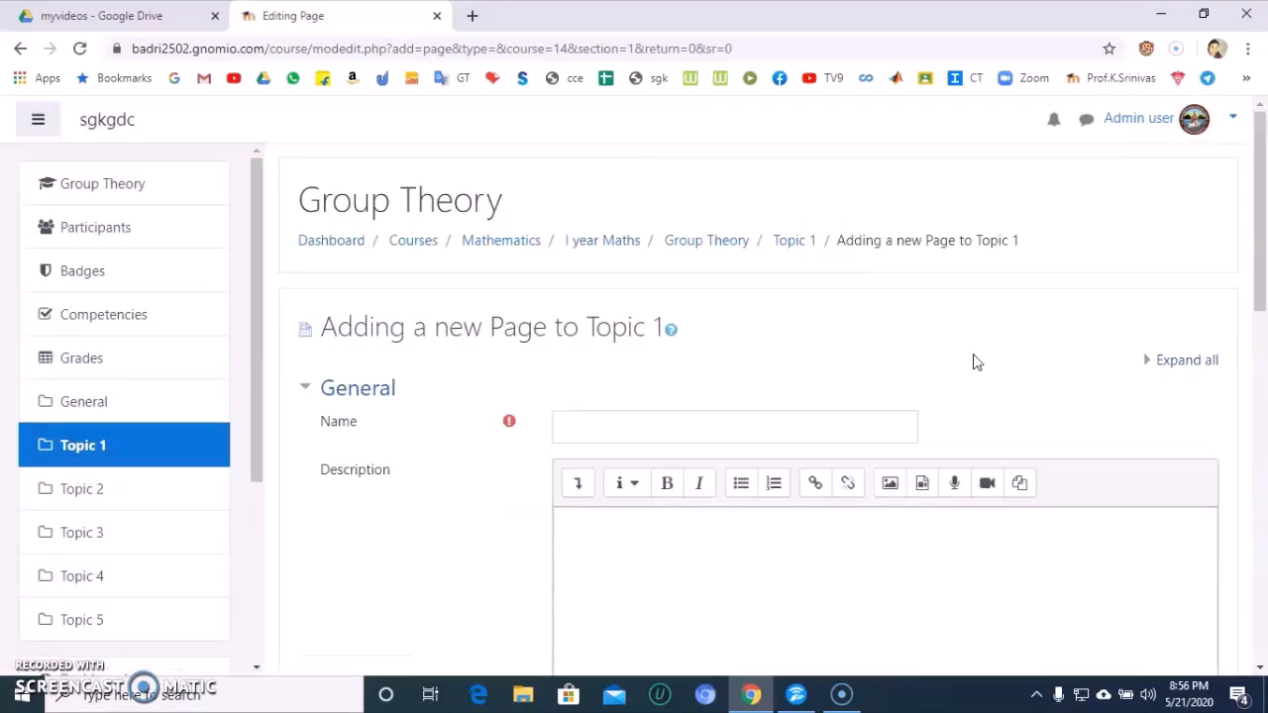
- Name the new page "First video on Topic 1" and leave its description empty
scroll(1259, 208, down, 2)
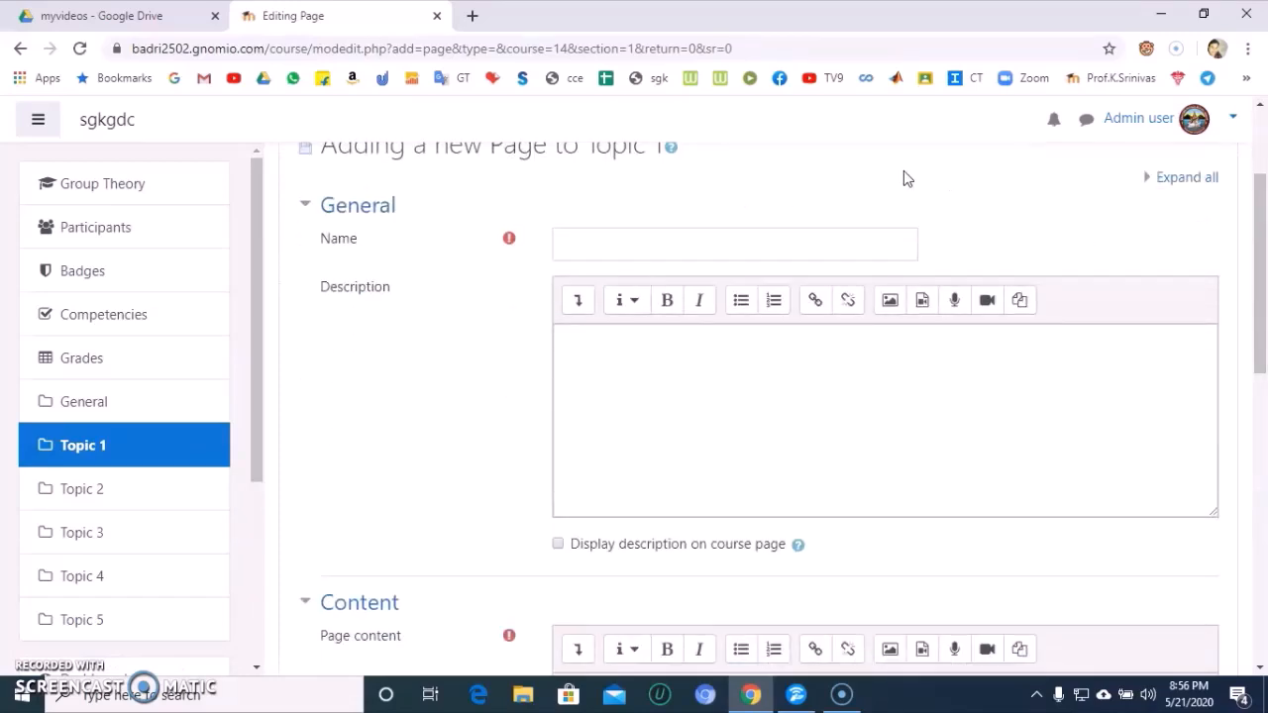
click(739, 251)
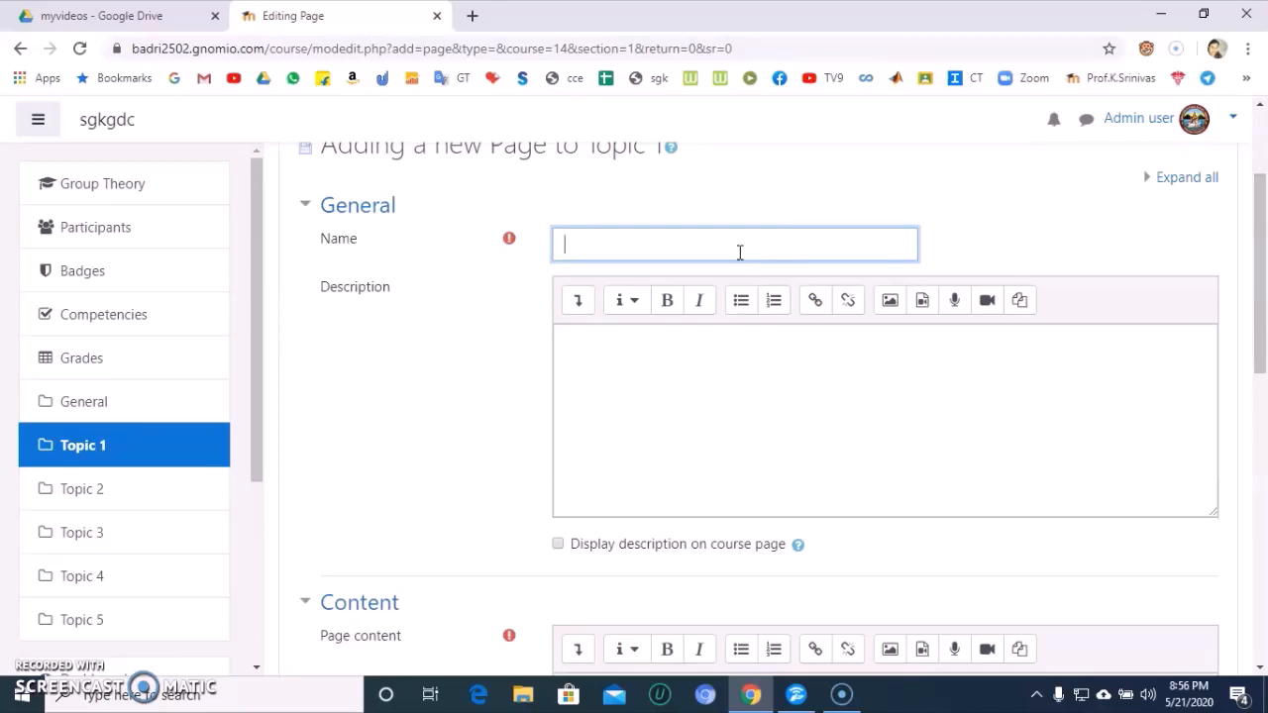
text(Vdie)
text(o)
key(BackSpace)
key(BackSpace)
key(BackSpace)
key(BackSpace)
text(First video on )
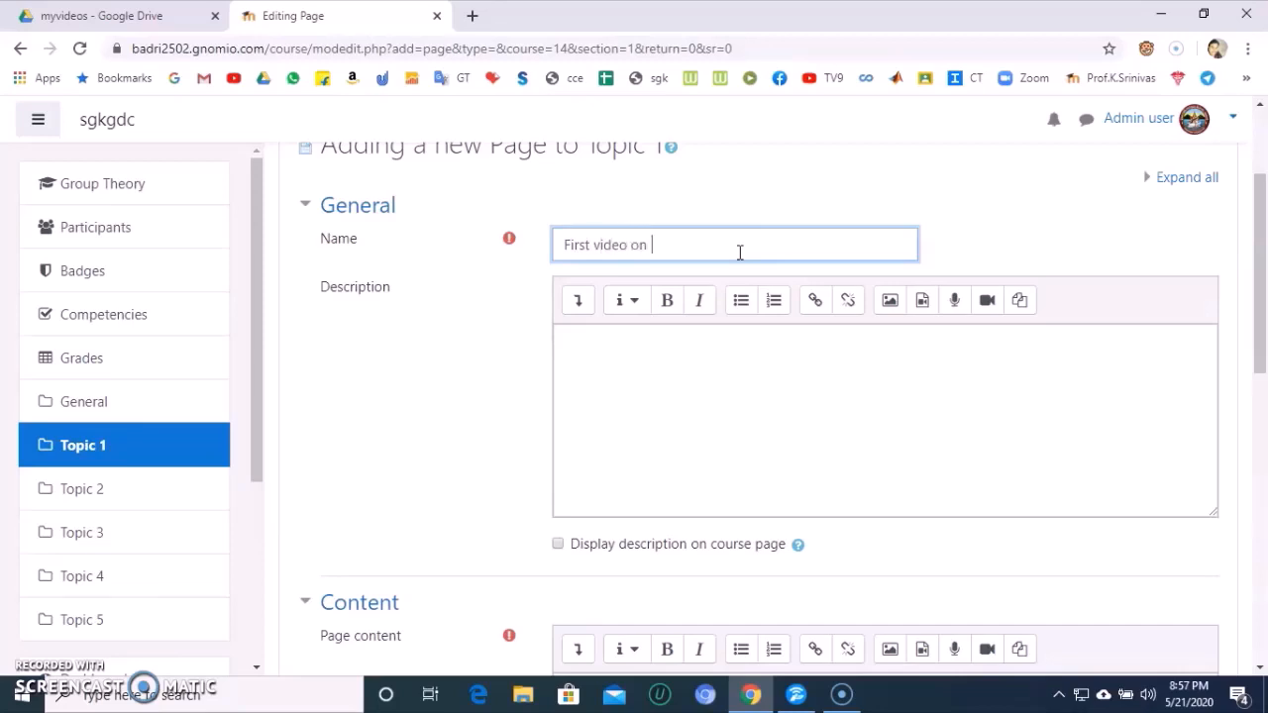
text(Topic 1)
click(715, 361)
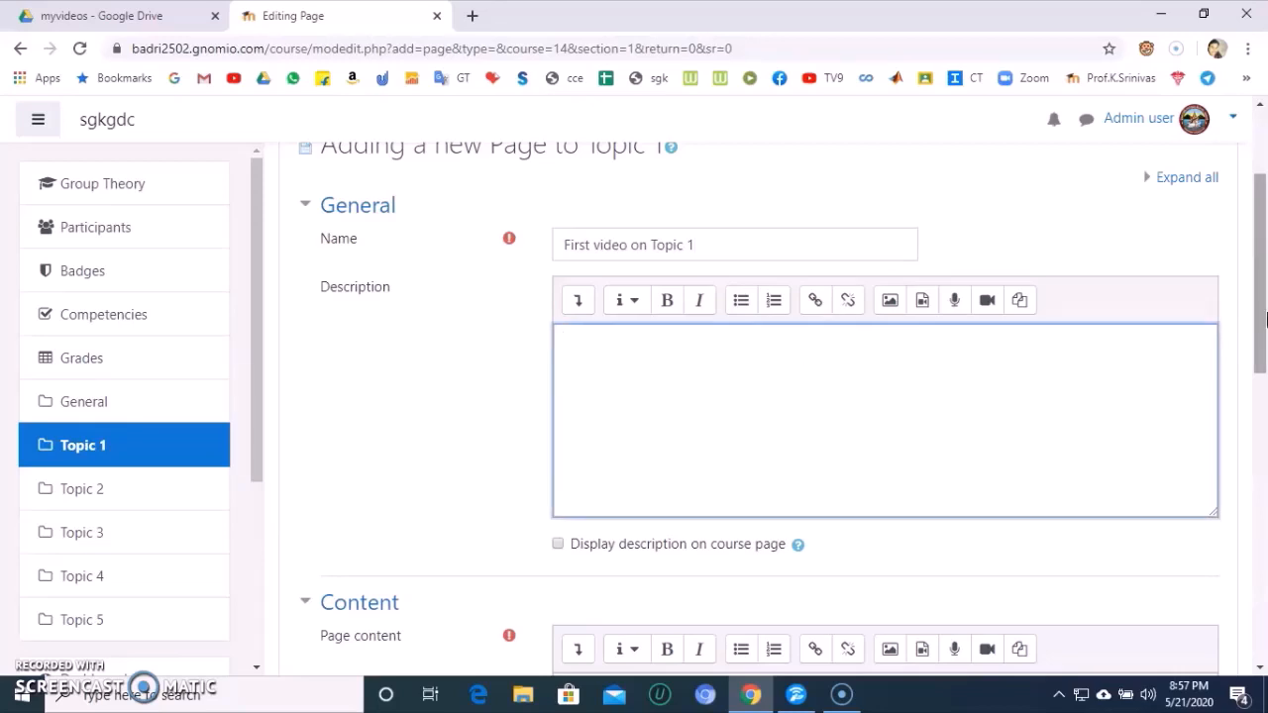
- Insert the video file "First video for Topic 1.mp4" into the page content by uploading it from the gnomio folder as linked media
scroll(1266, 359, down, 2)
drag(1266, 358, 1261, 444)
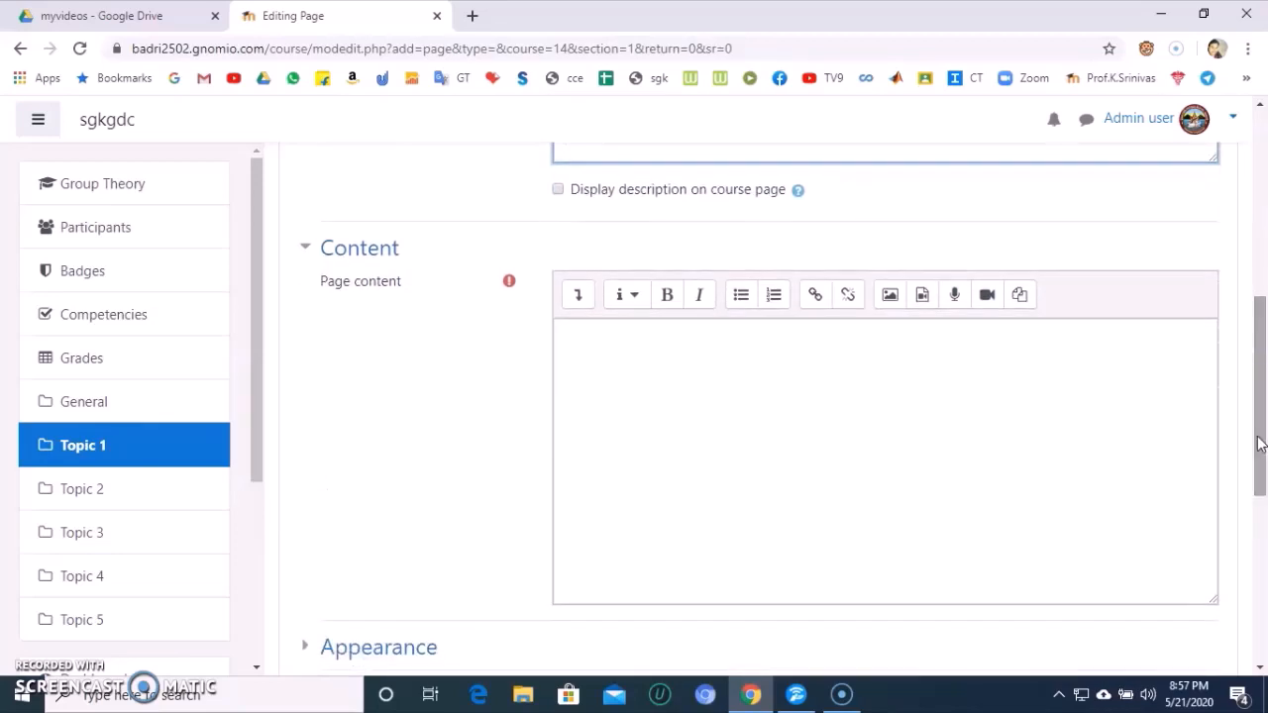
click(968, 429)
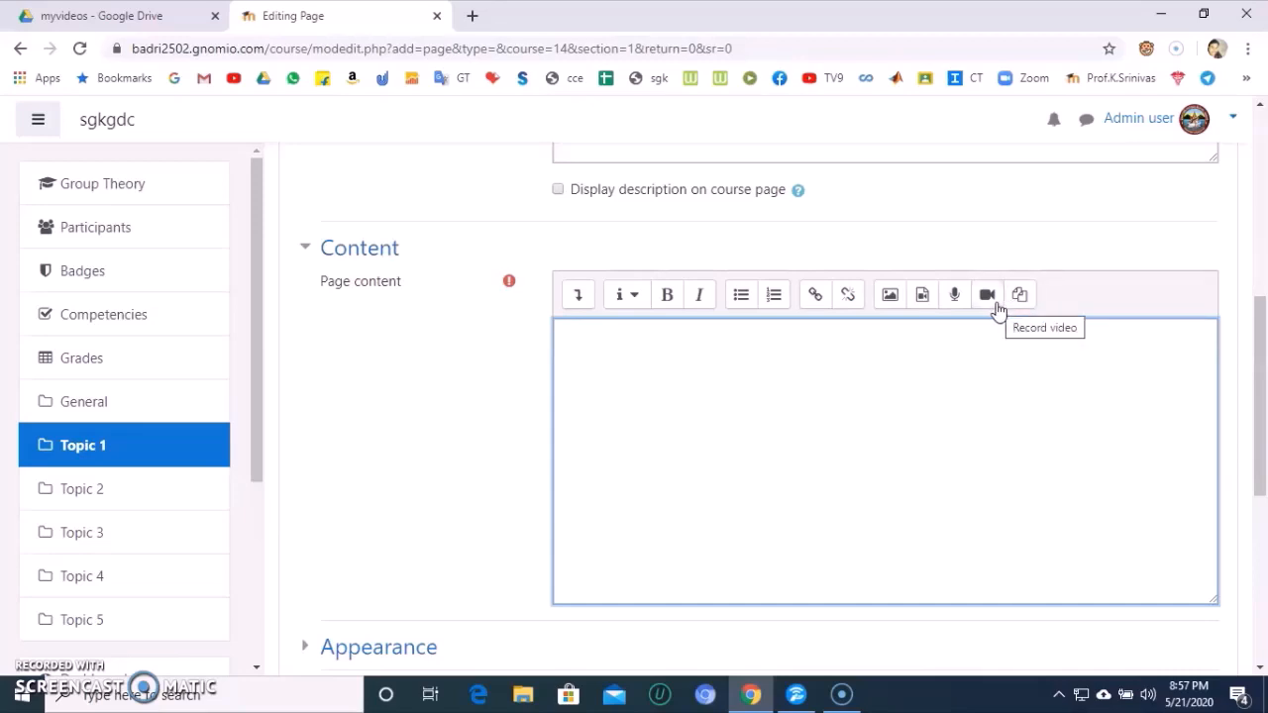
click(931, 307)
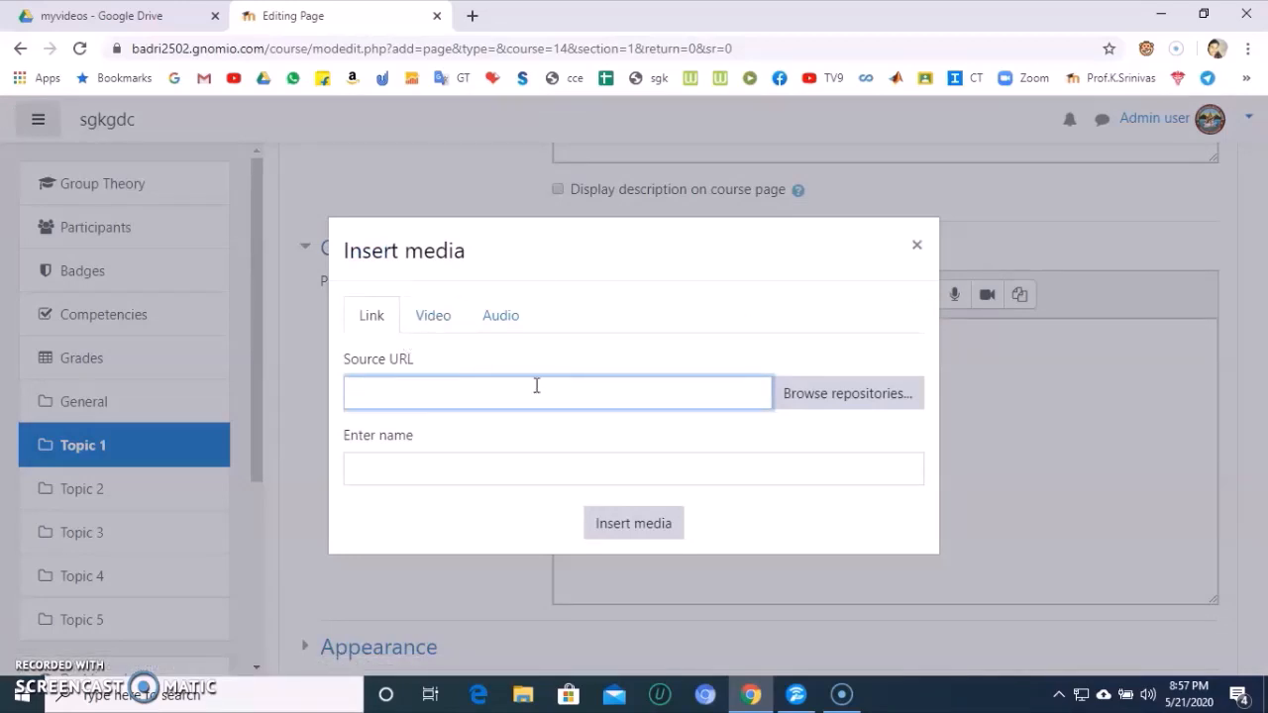
click(855, 403)
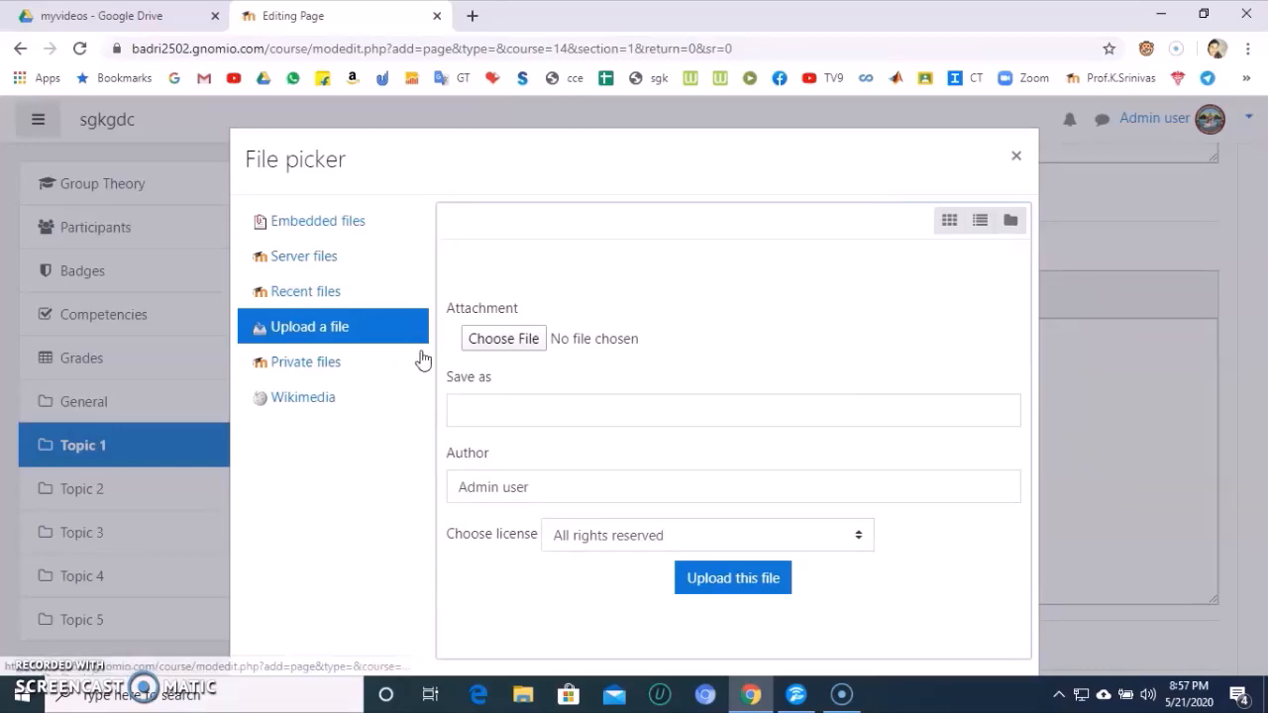
click(489, 355)
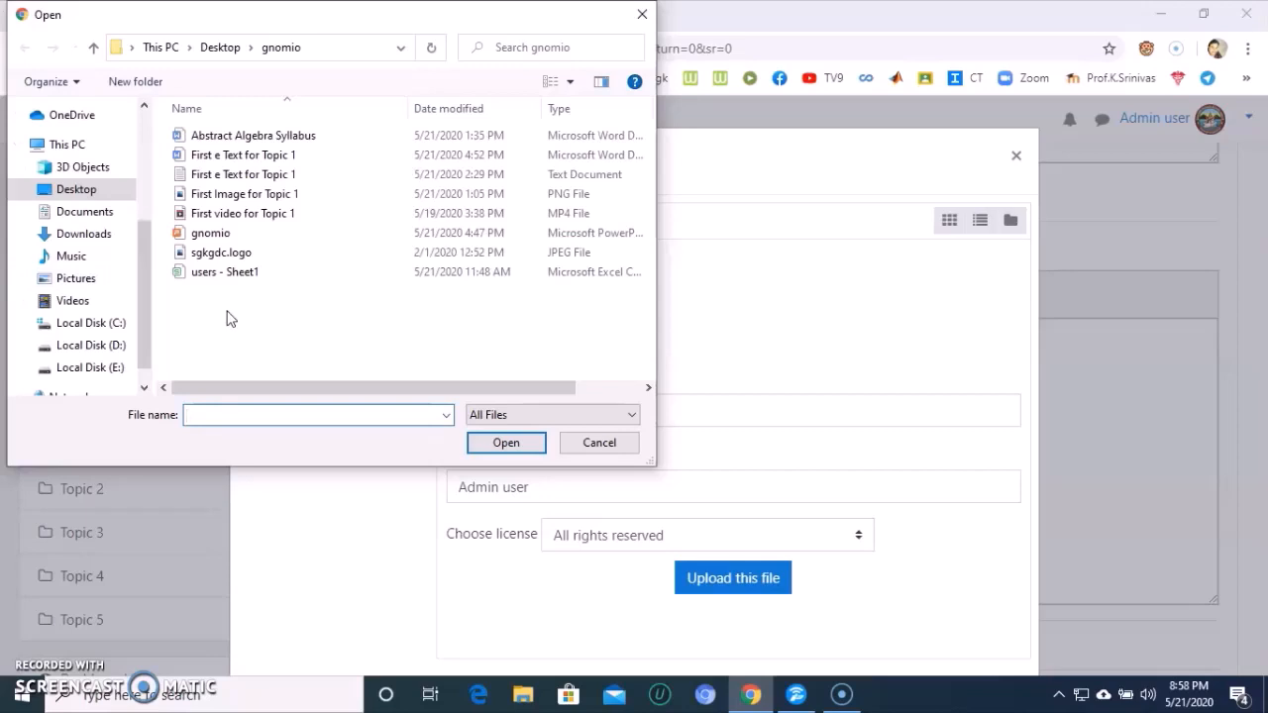
click(227, 217)
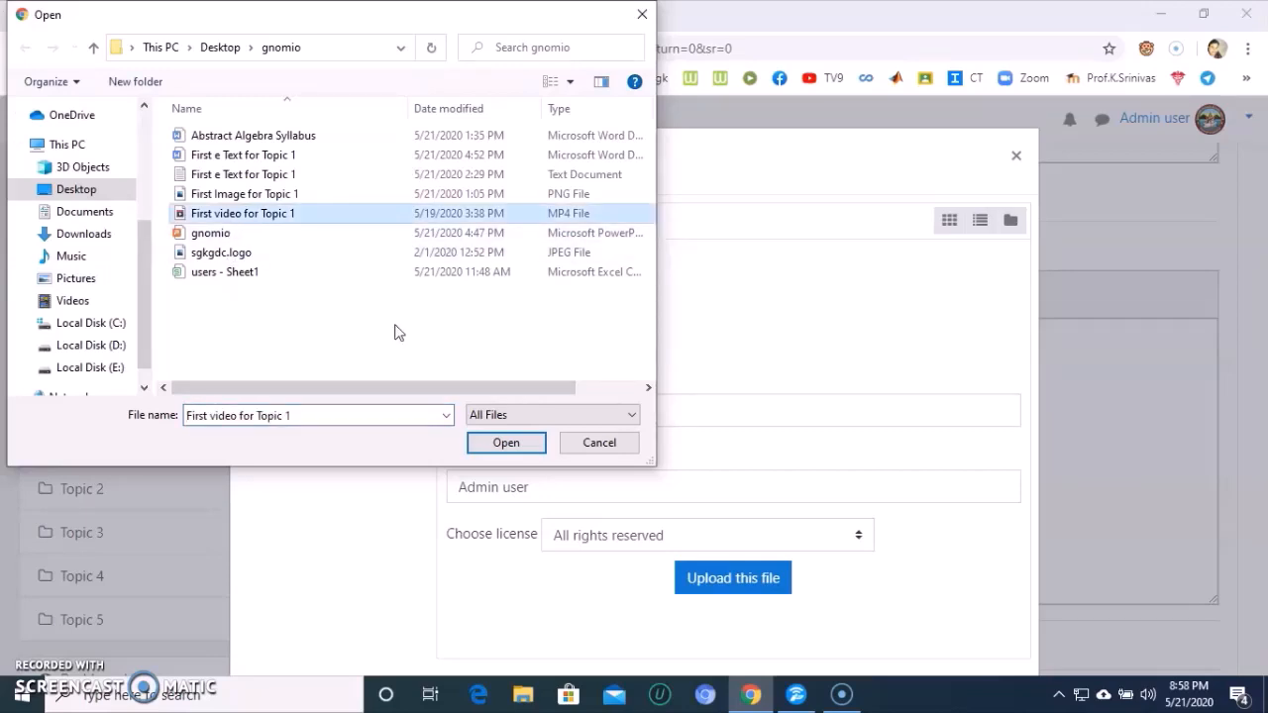
click(503, 443)
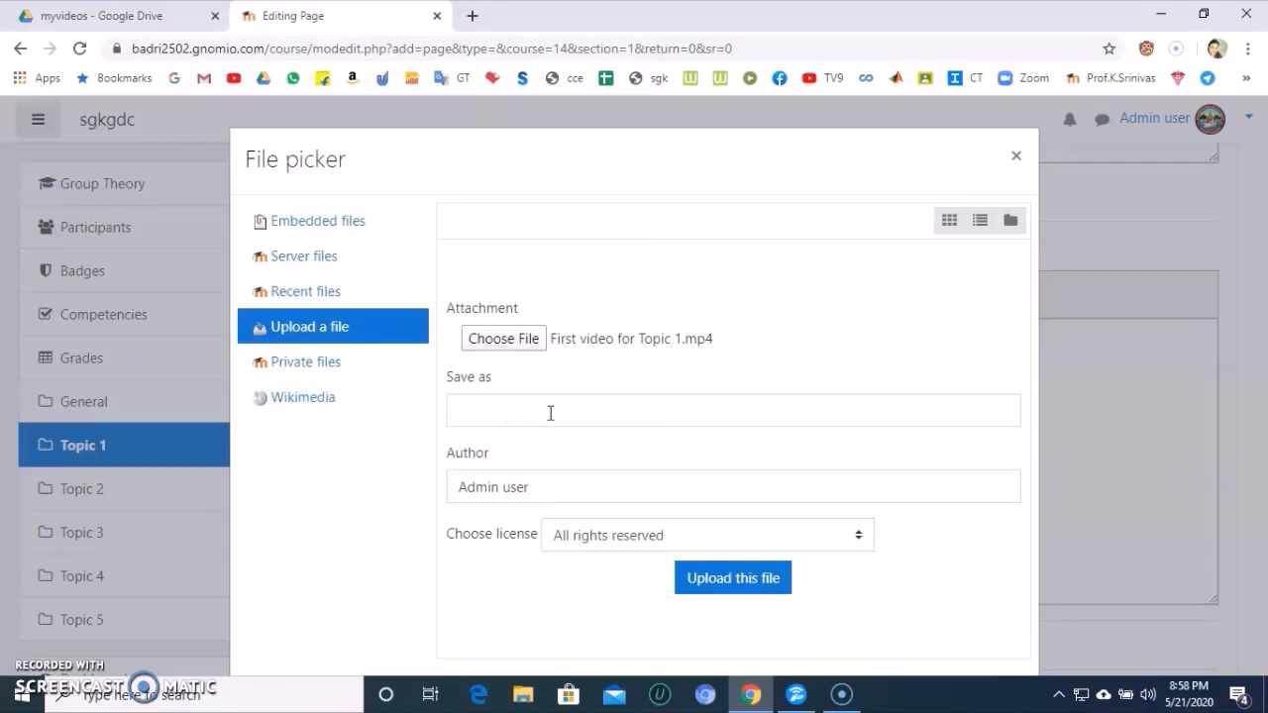
click(706, 589)
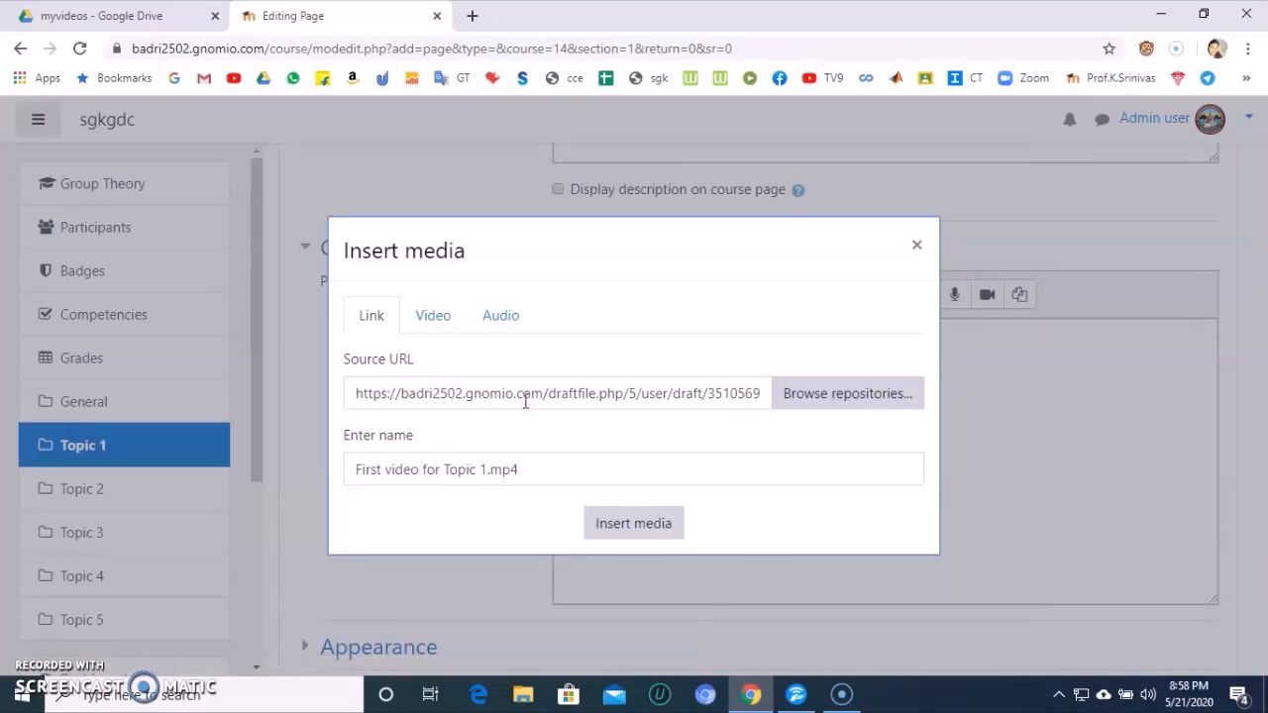
click(618, 527)
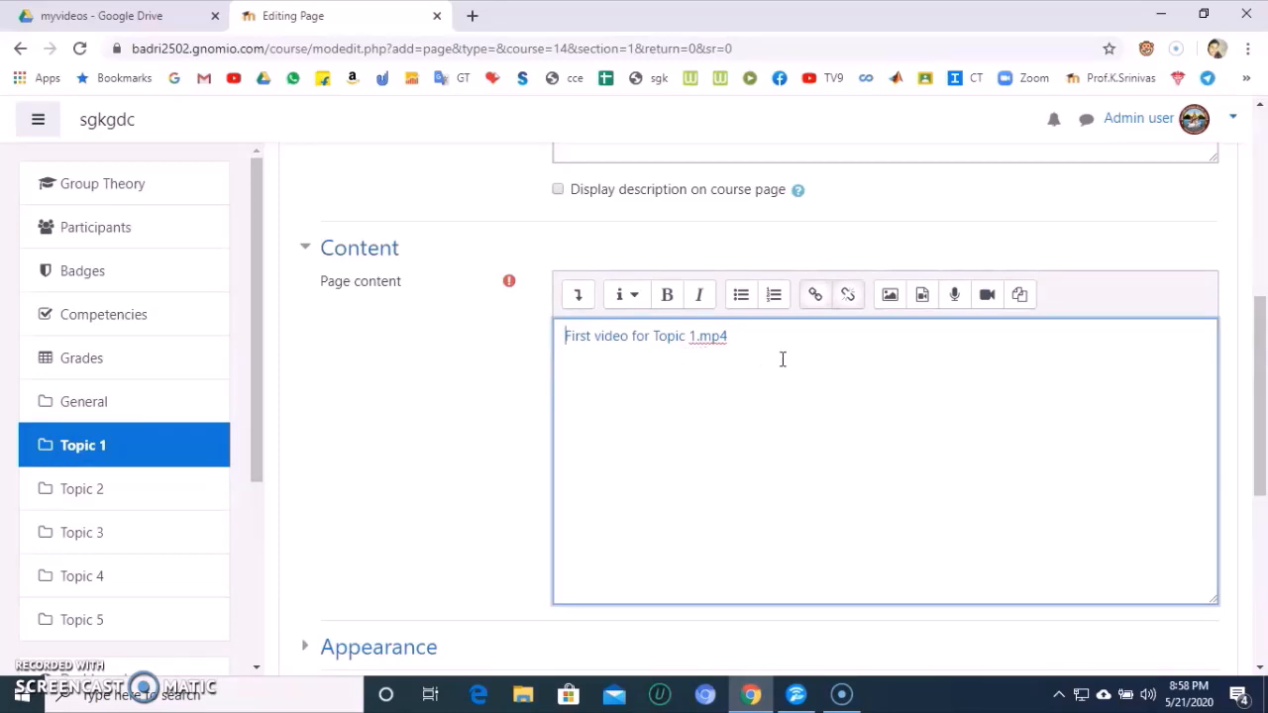
- Save the new video page and return to the course
scroll(1266, 381, down, 3)
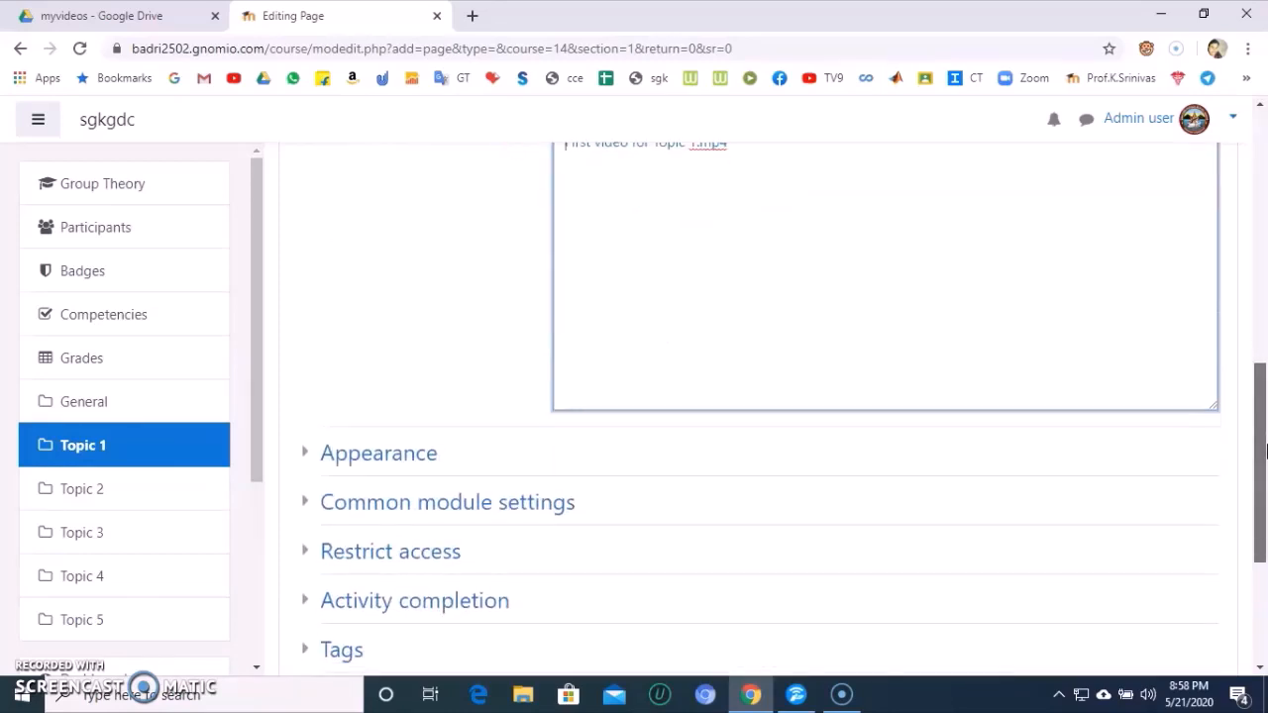
scroll(1264, 437, down, 1)
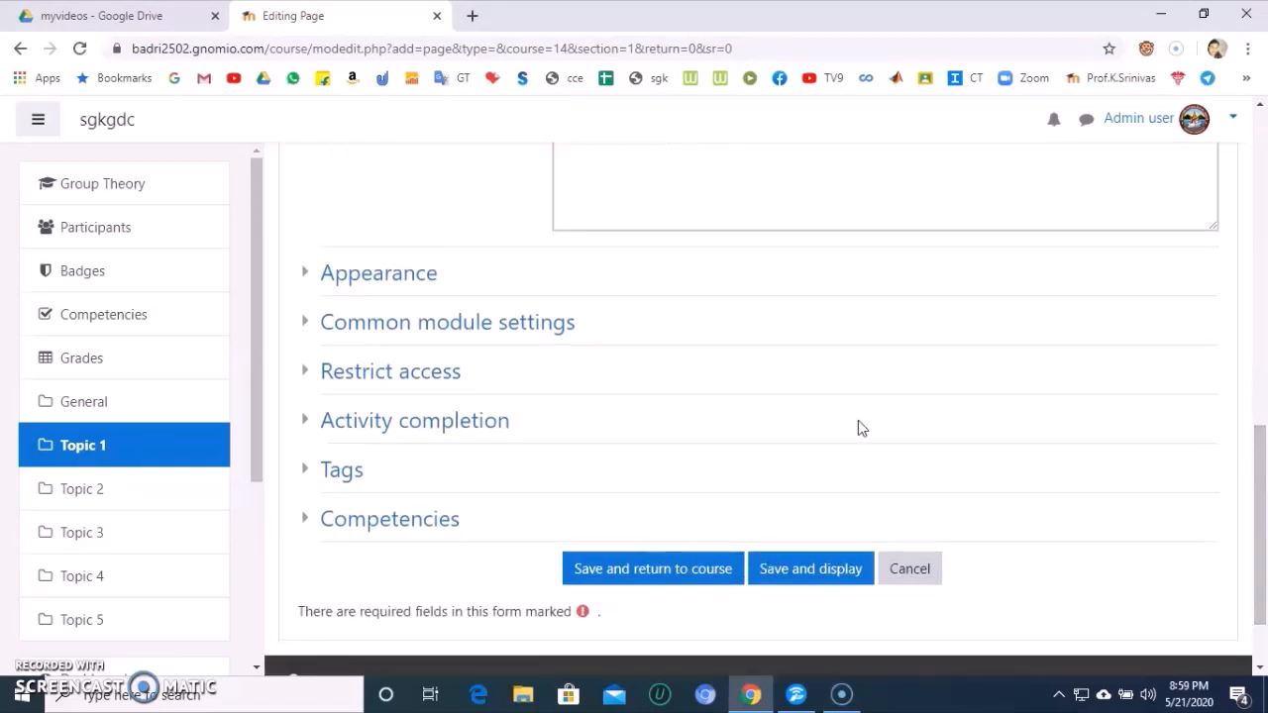
click(646, 570)
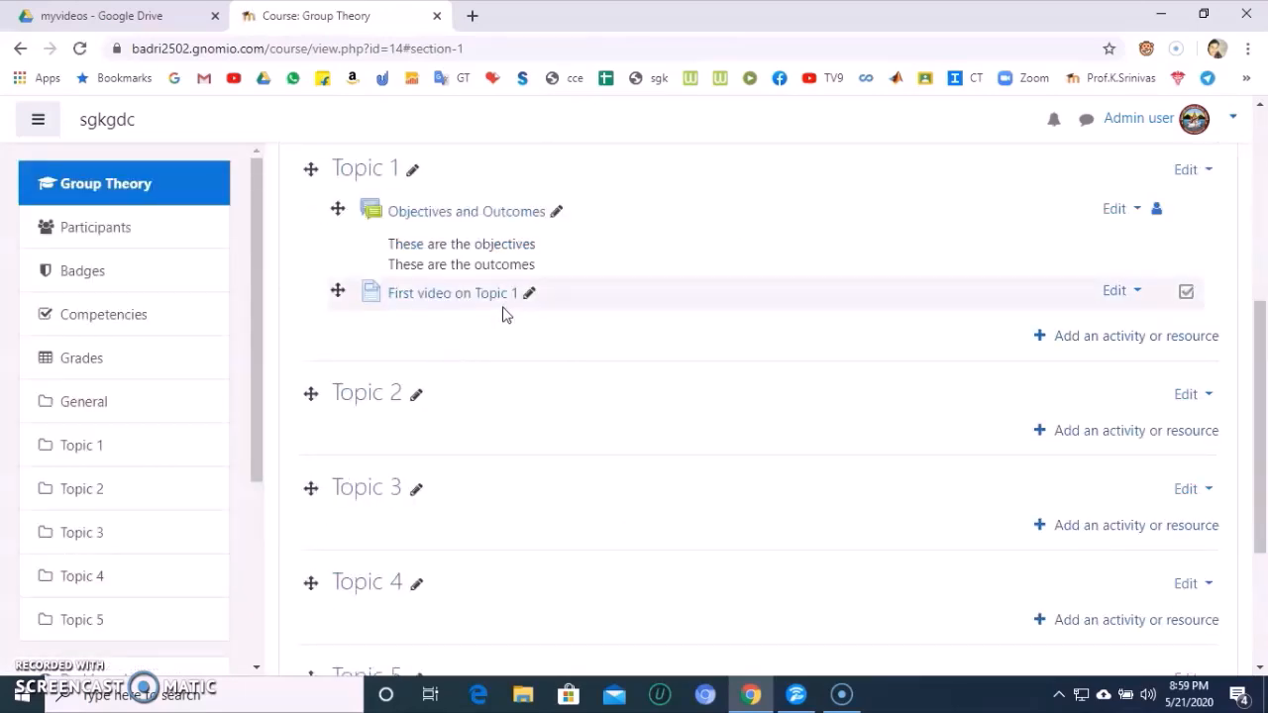
- Open the "First video on Topic 1" page, play and pause the embedded video to check it, and return to the Group Theory course
click(459, 295)
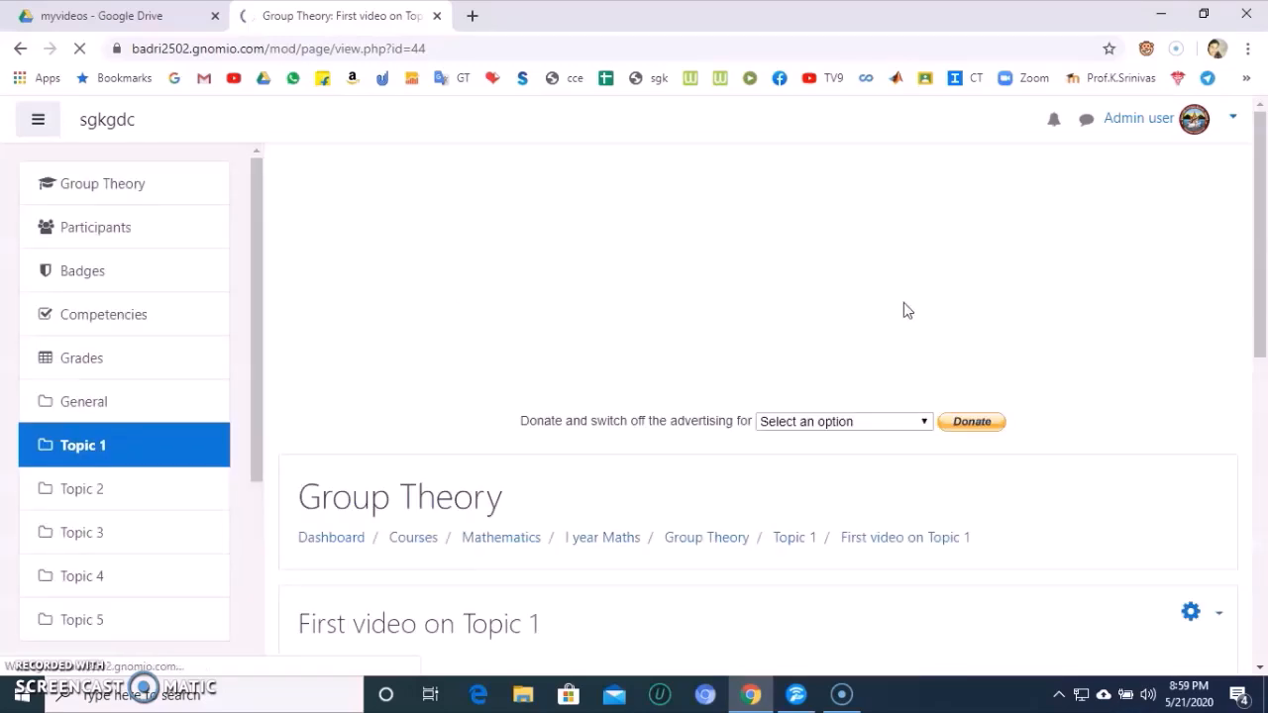
drag(1265, 313, 1265, 466)
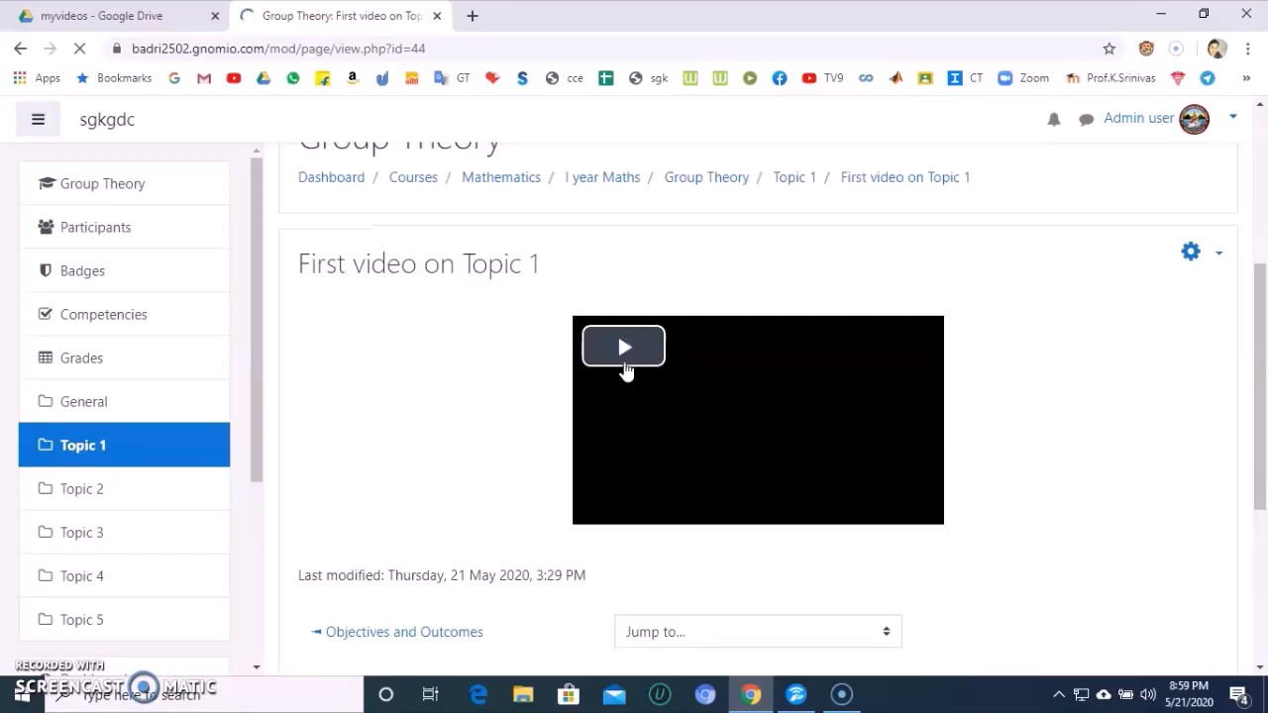
click(624, 349)
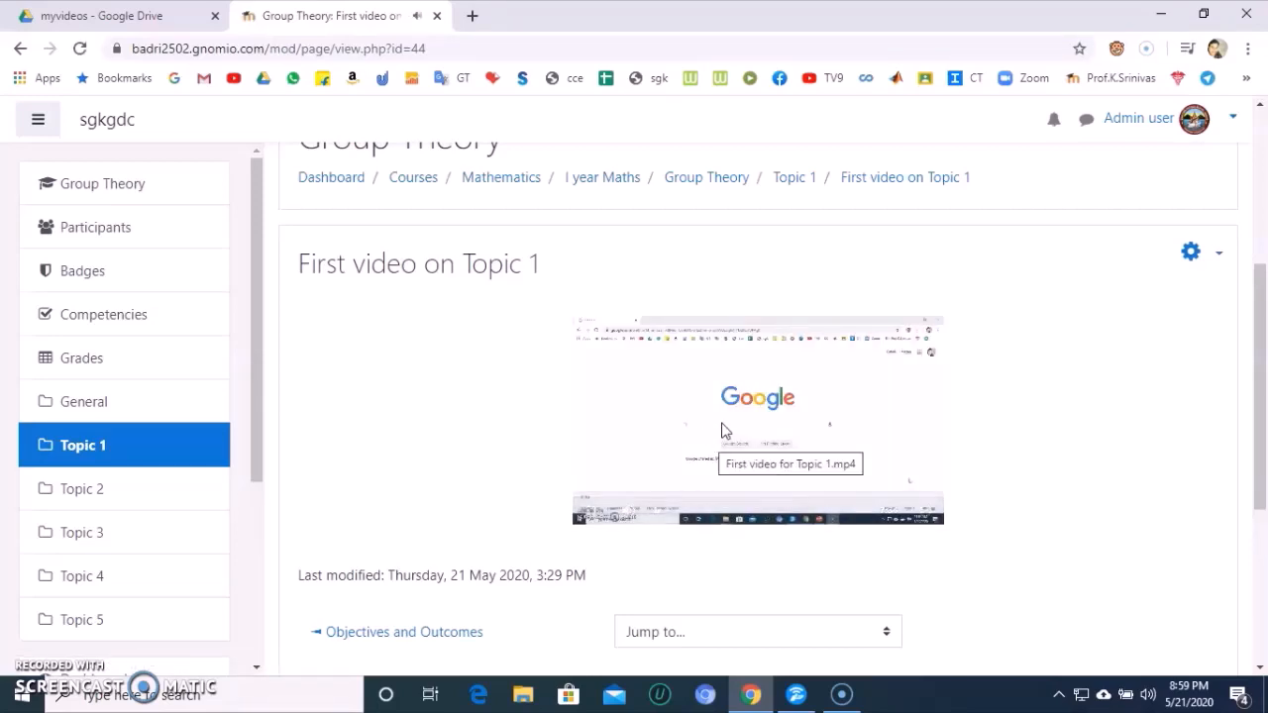
click(589, 511)
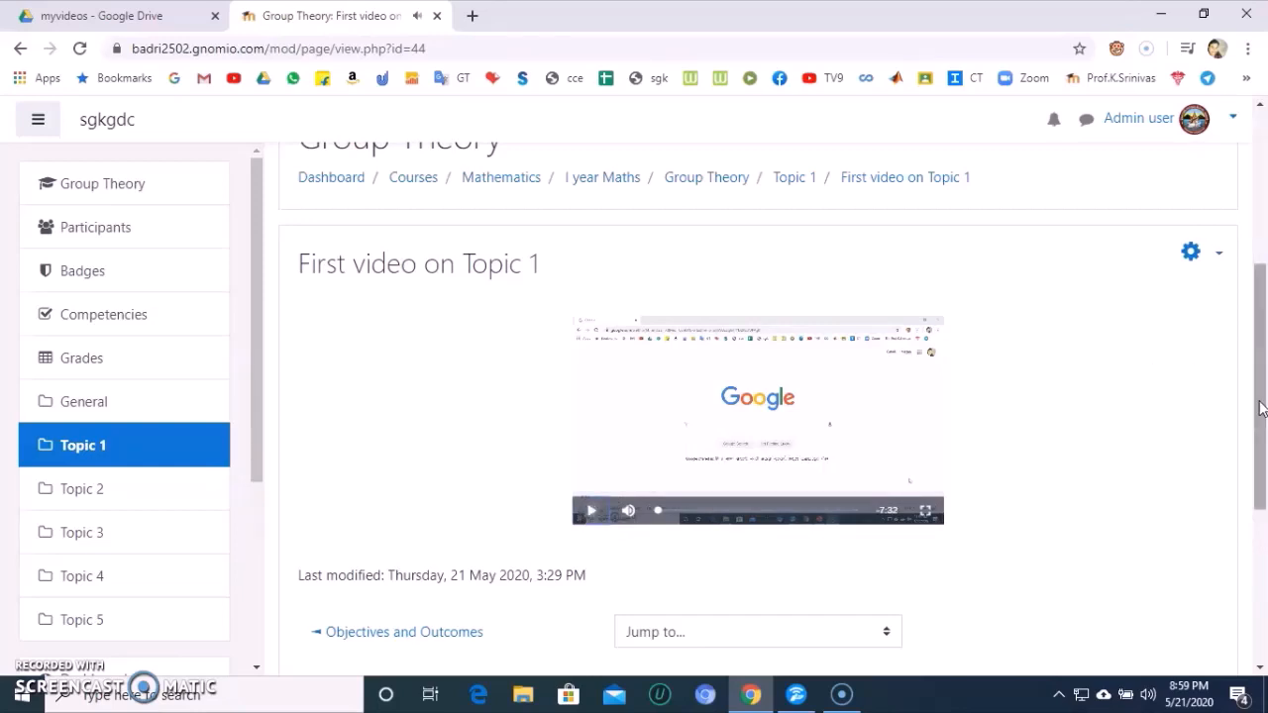
drag(1249, 407, 1265, 346)
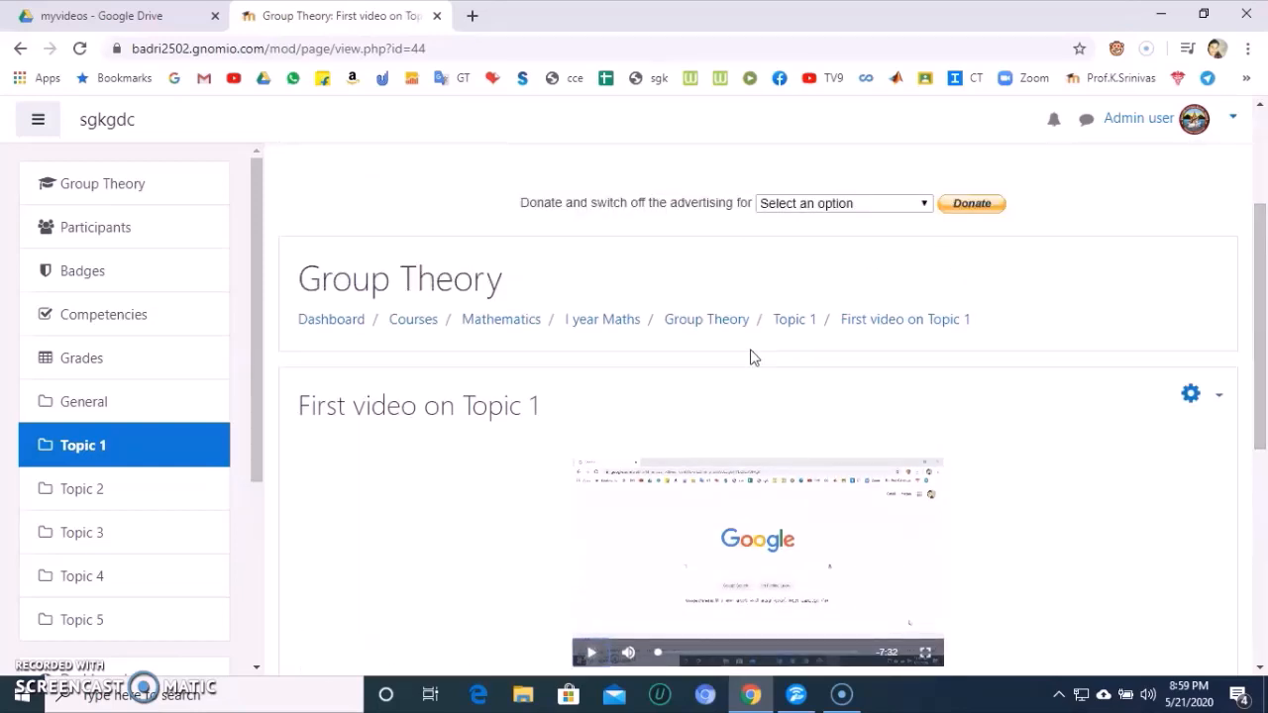
click(719, 327)
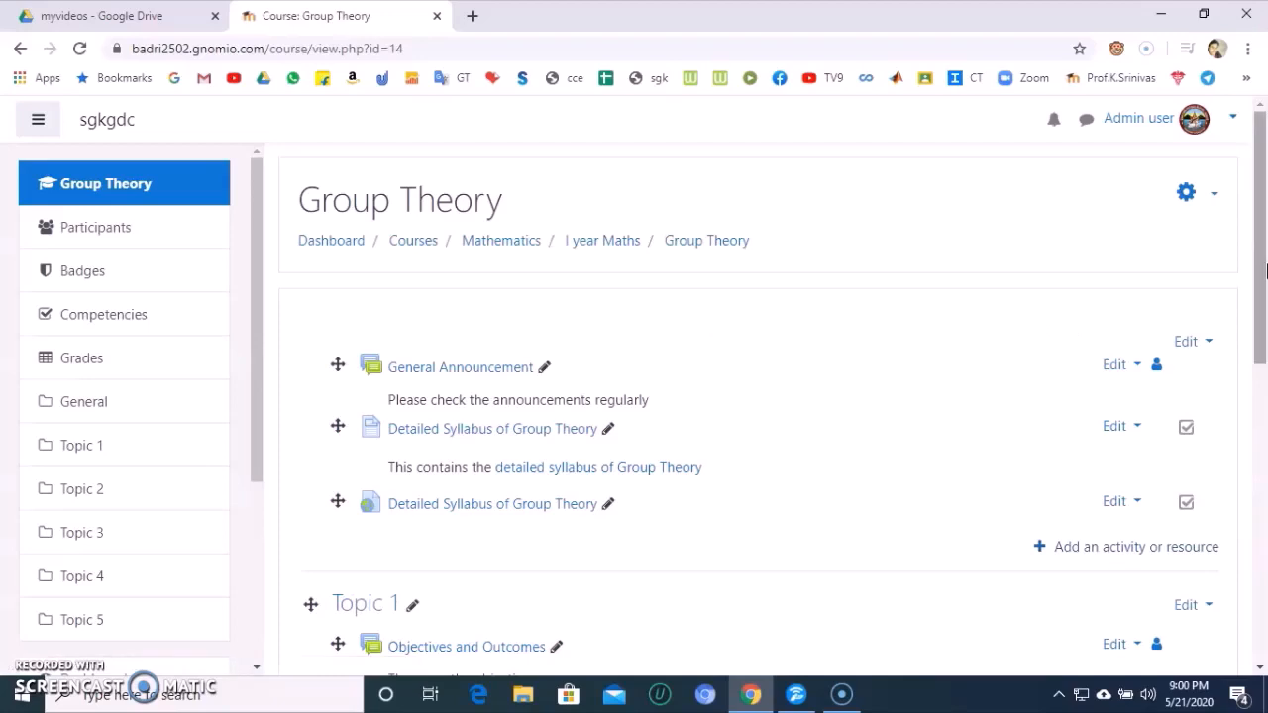
- Search YouTube for "group theory" in a new browser tab and filter the results to Creative Commons videos
drag(1264, 269, 1266, 436)
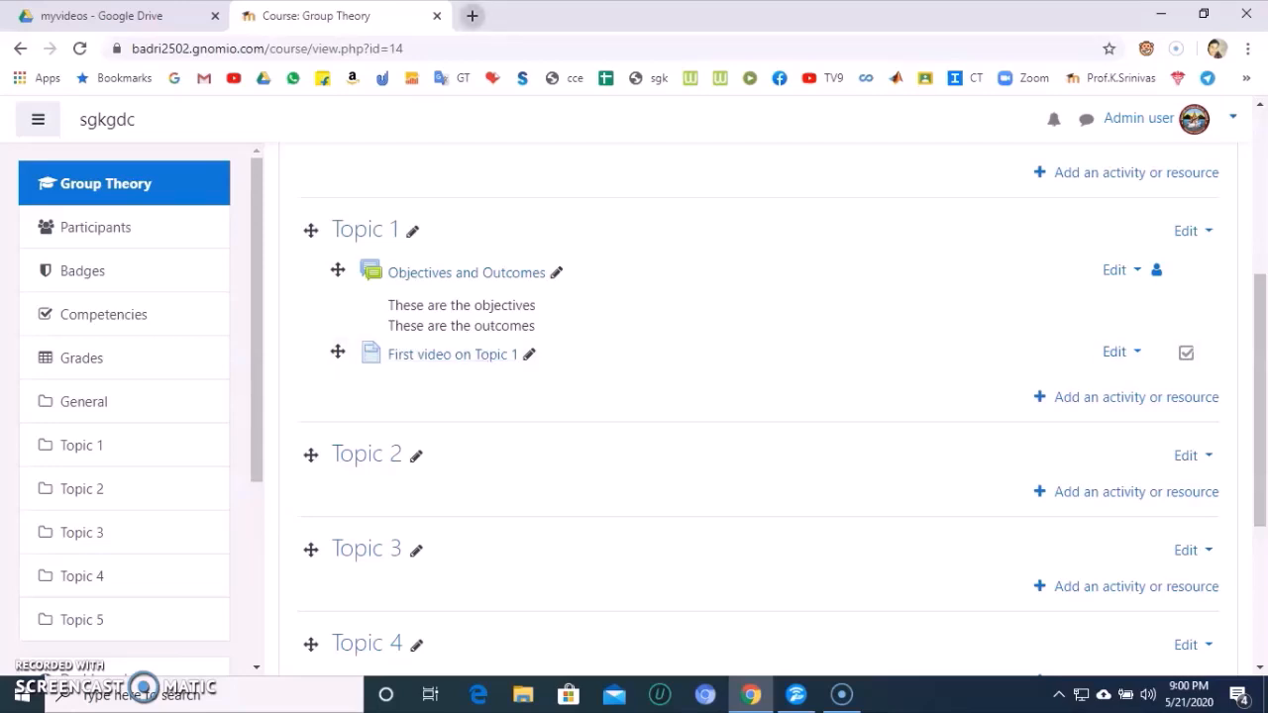
click(472, 16)
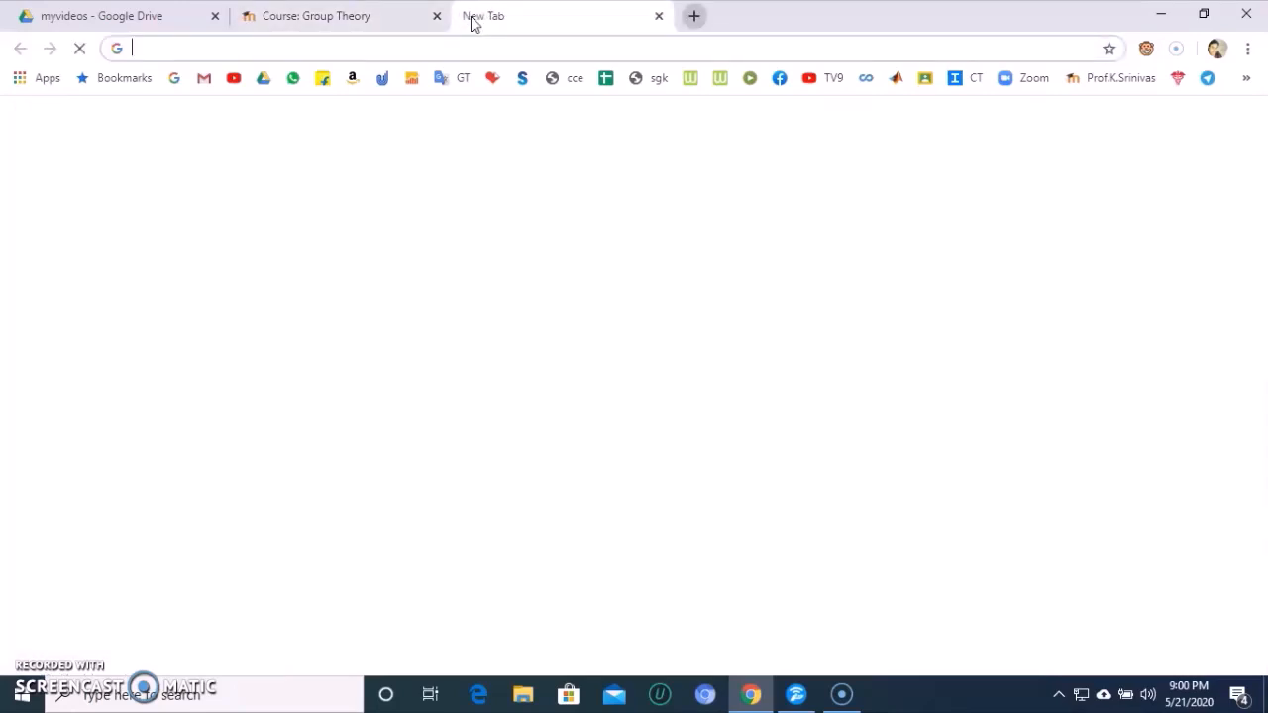
click(232, 79)
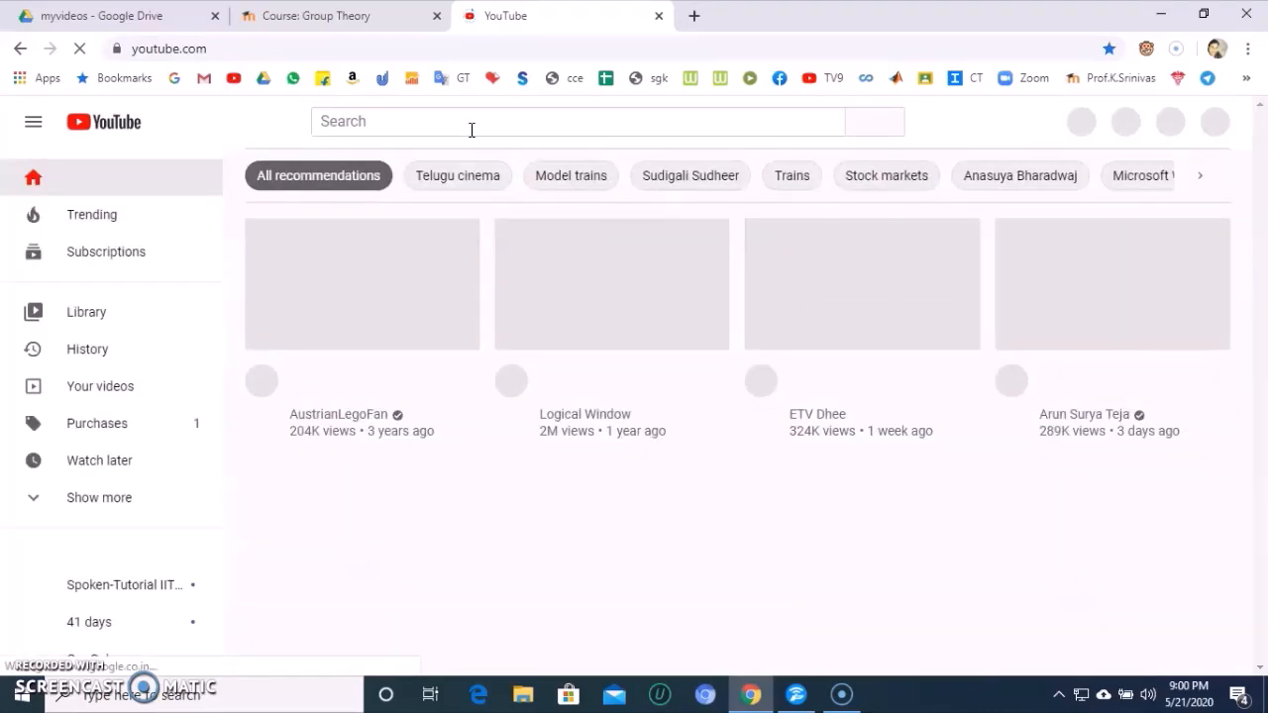
click(472, 129)
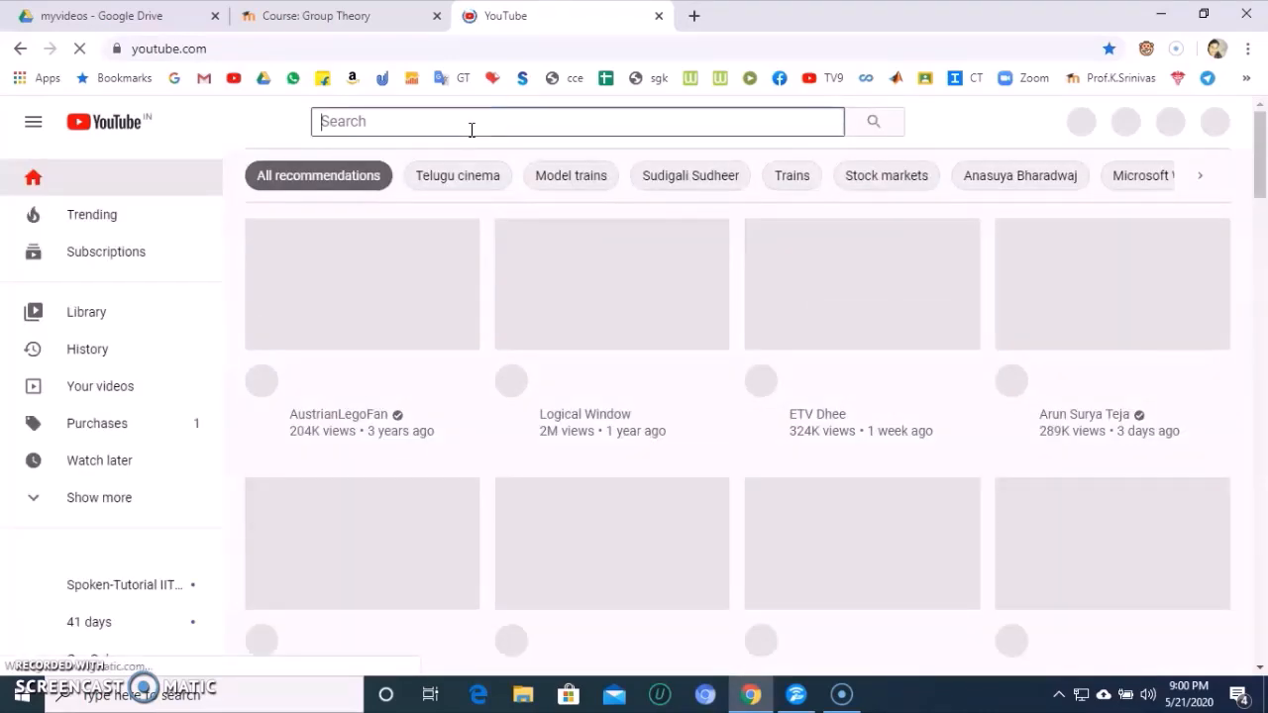
text(group theor)
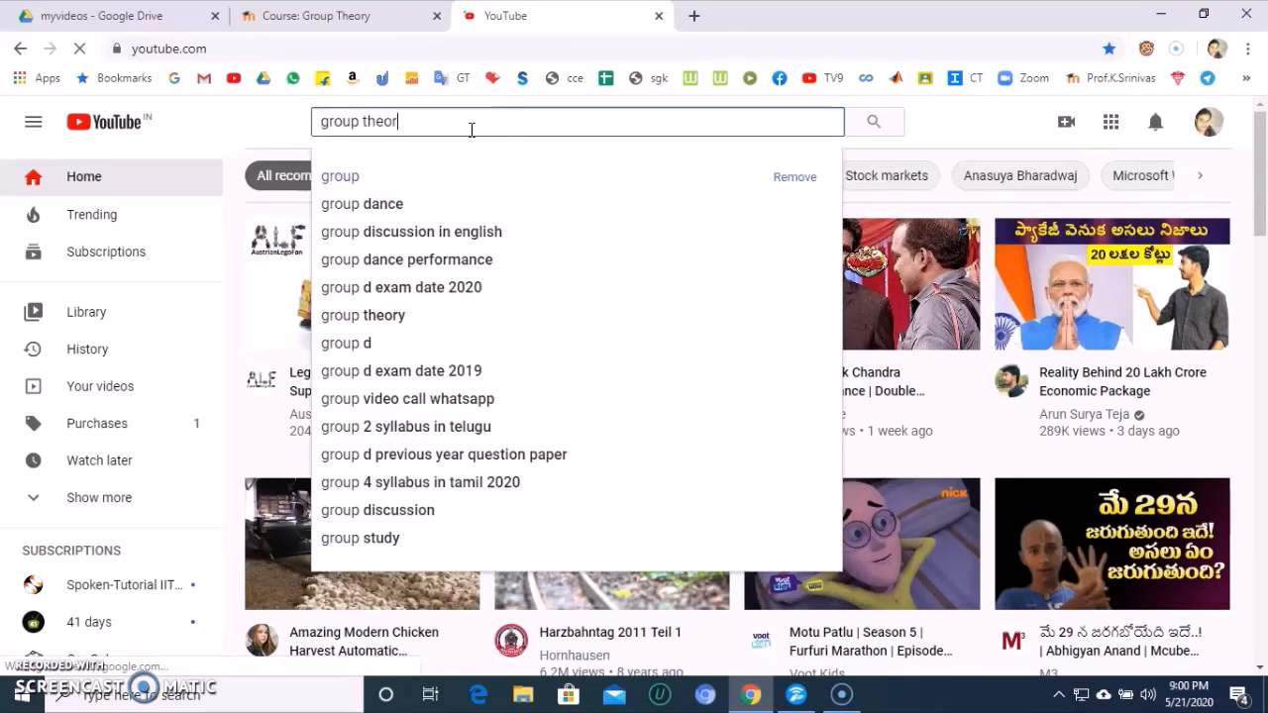
text(y)
key(Return)
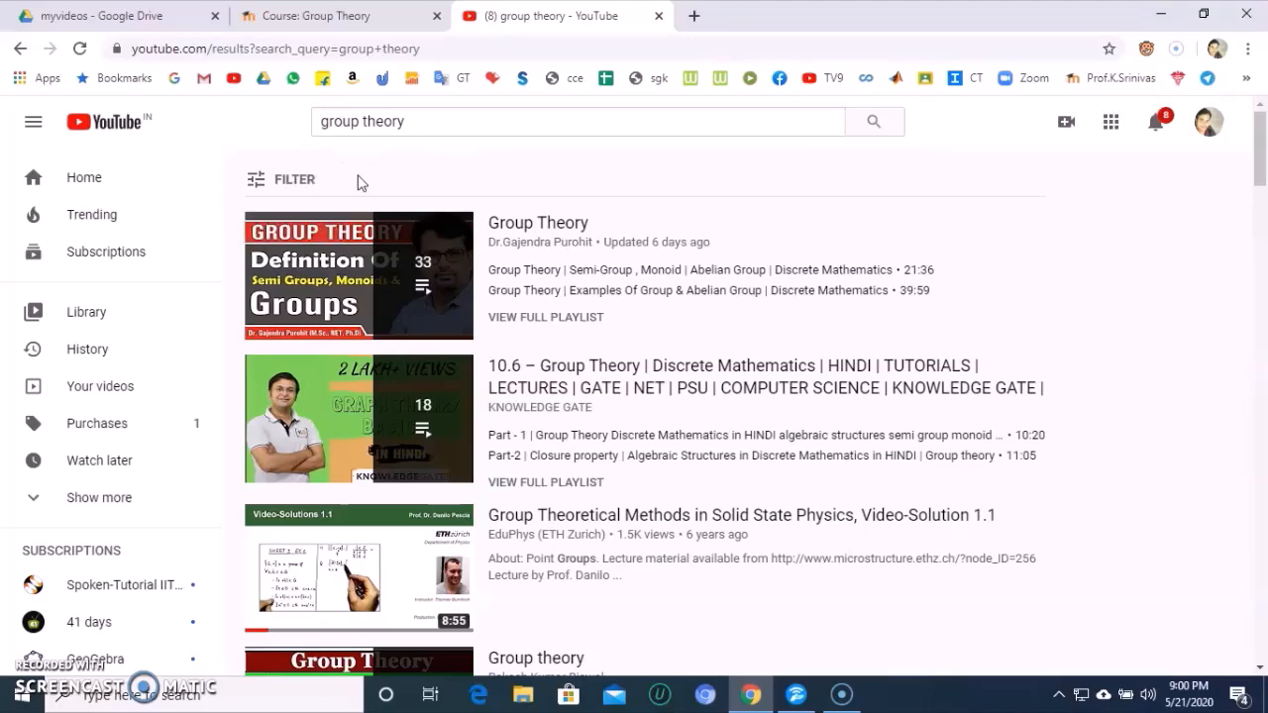
click(310, 182)
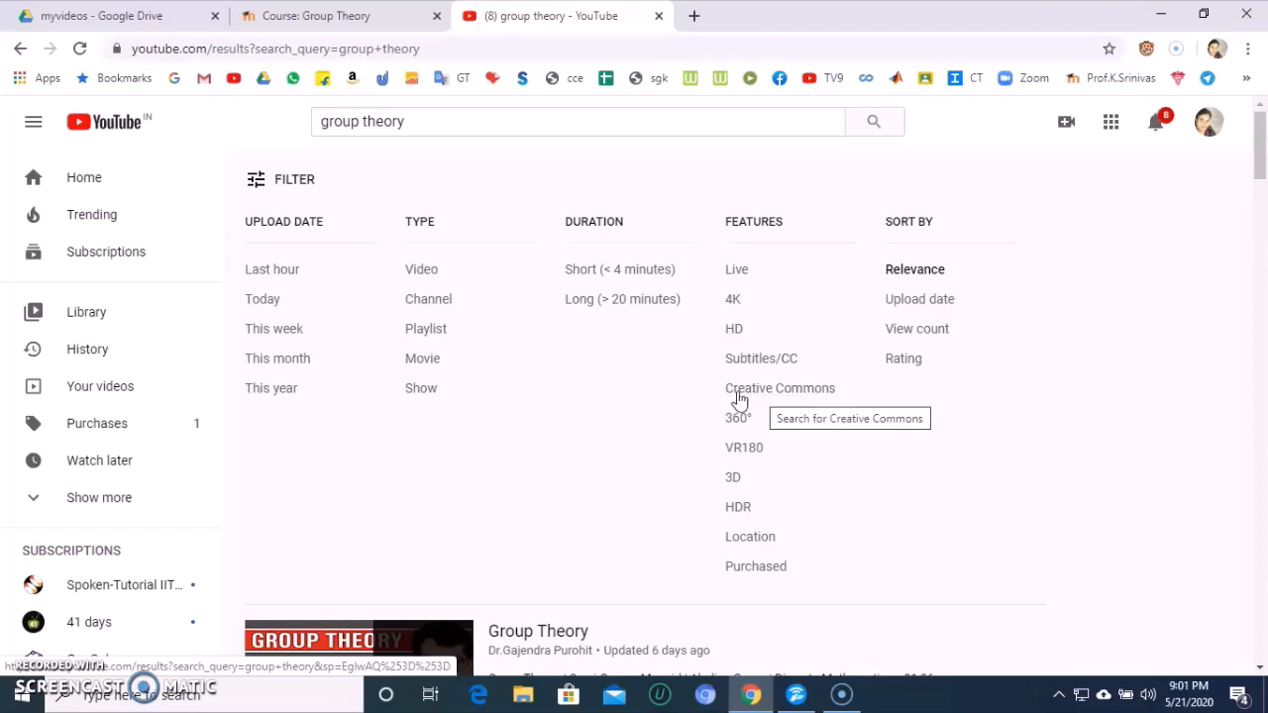
click(795, 395)
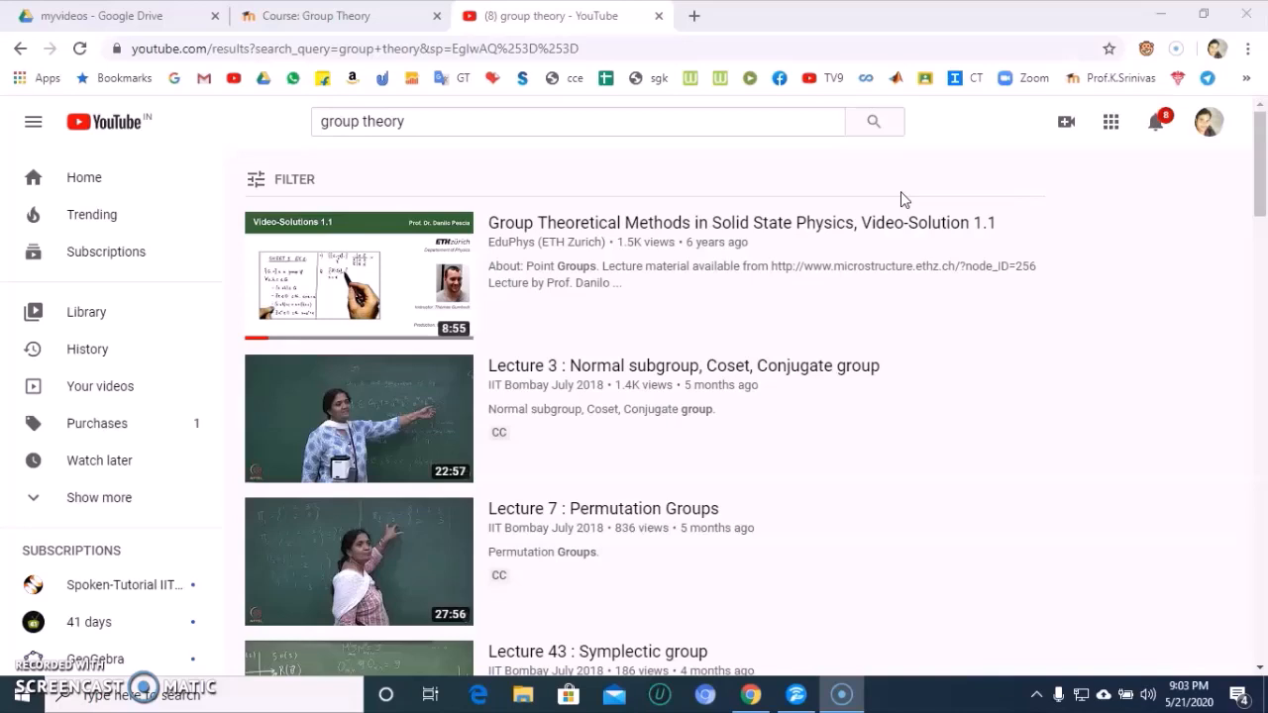
- Open the video "Group Theoretical Methods in Solid State Physics, Video-Solution 1.1", pause it and copy its web address
click(550, 268)
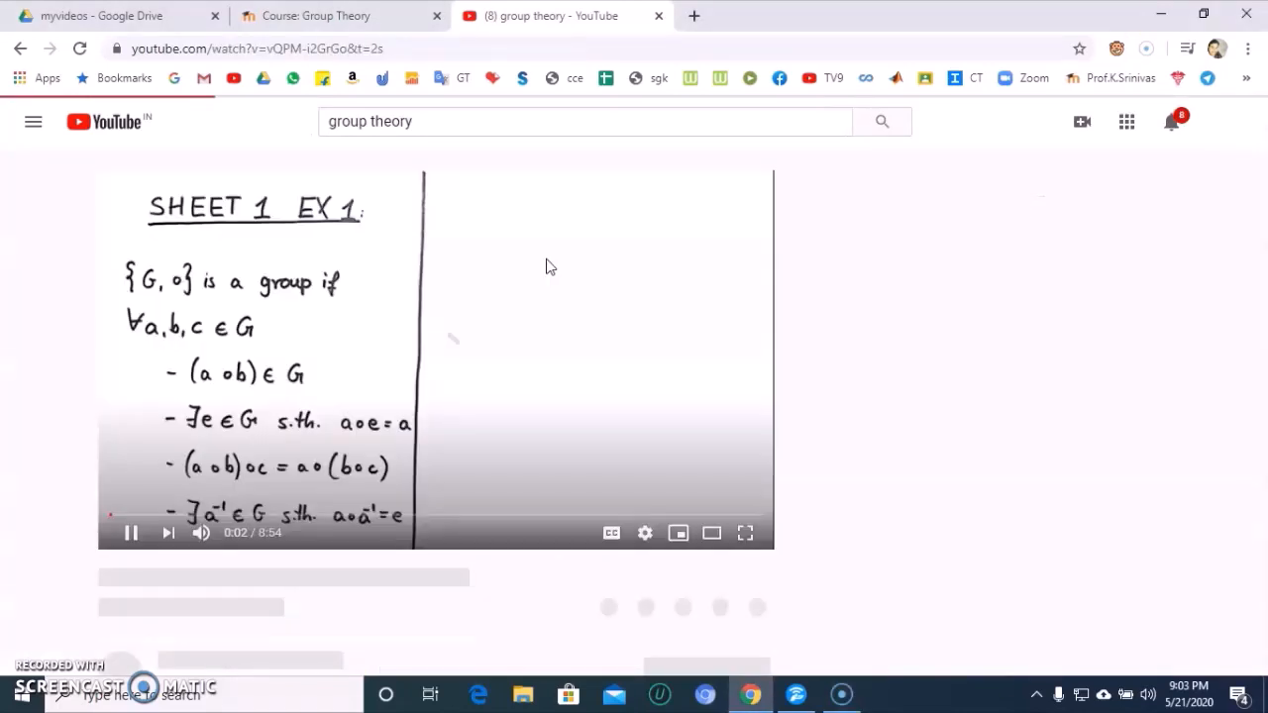
click(410, 375)
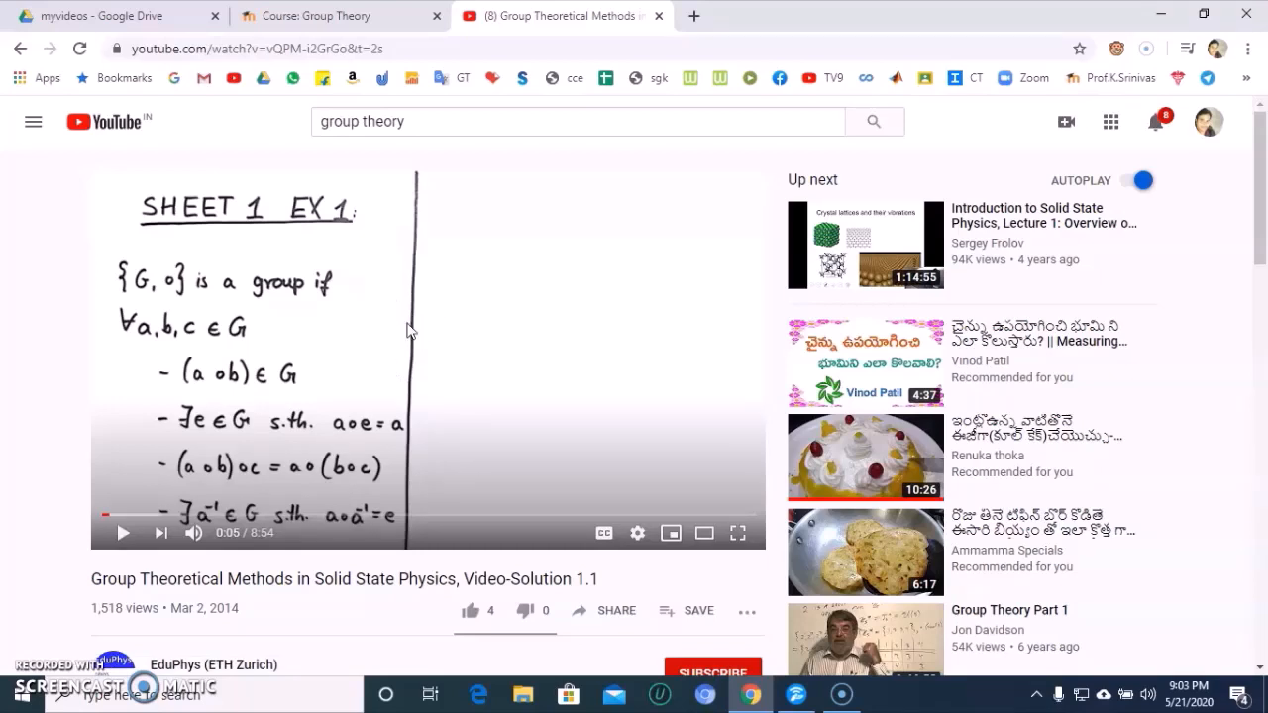
click(370, 53)
key(ctrl+c)
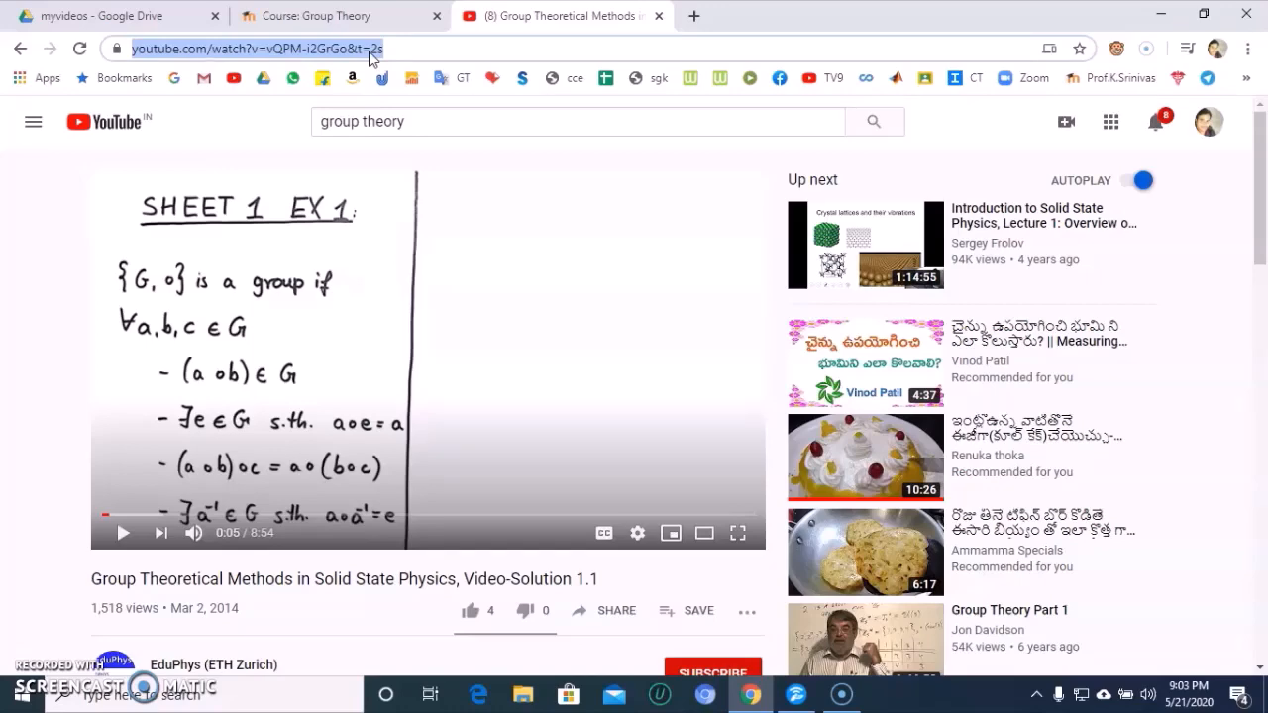
- Return to the Group Theory course in Moodle and start adding a URL resource to Topic 1
click(364, 23)
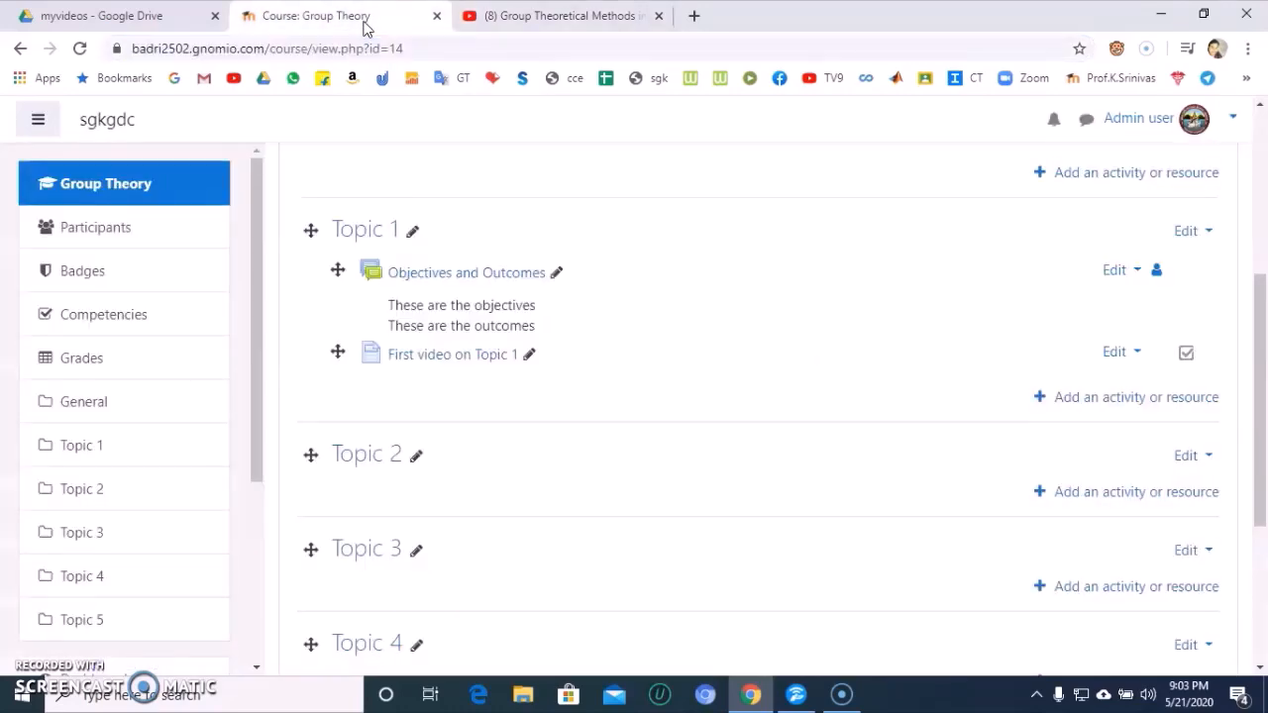
click(1077, 400)
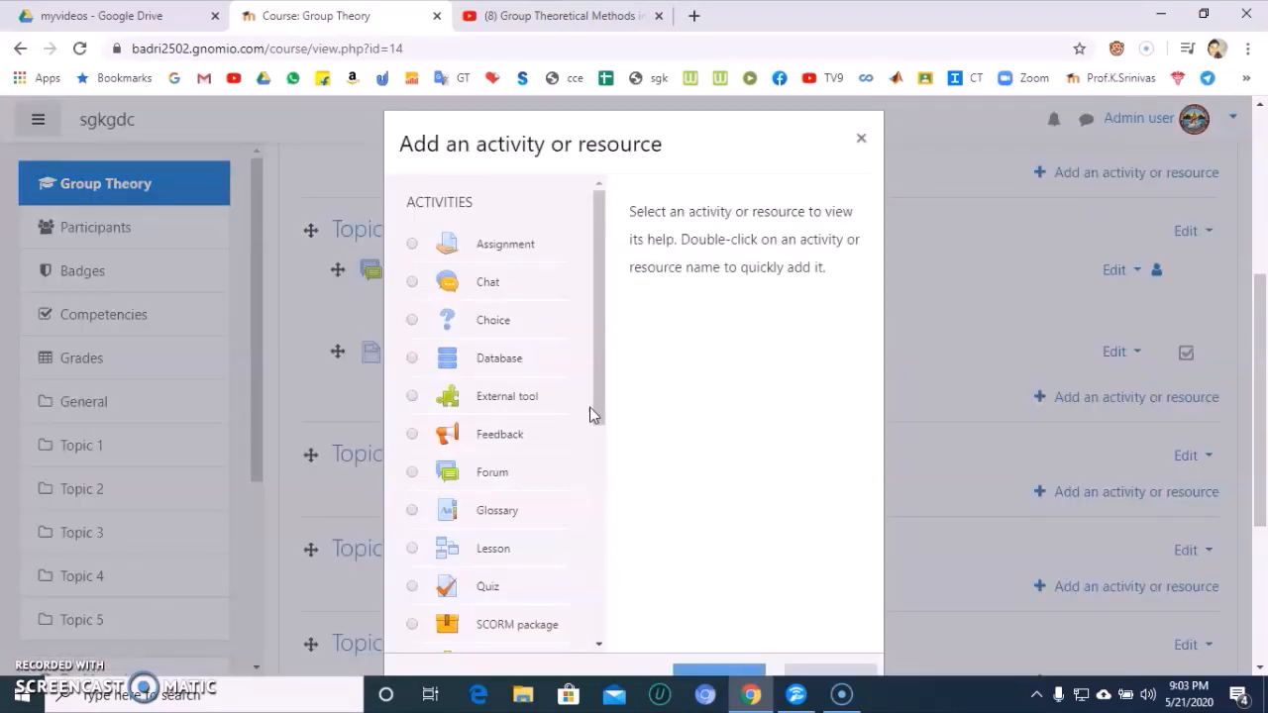
drag(591, 411, 605, 638)
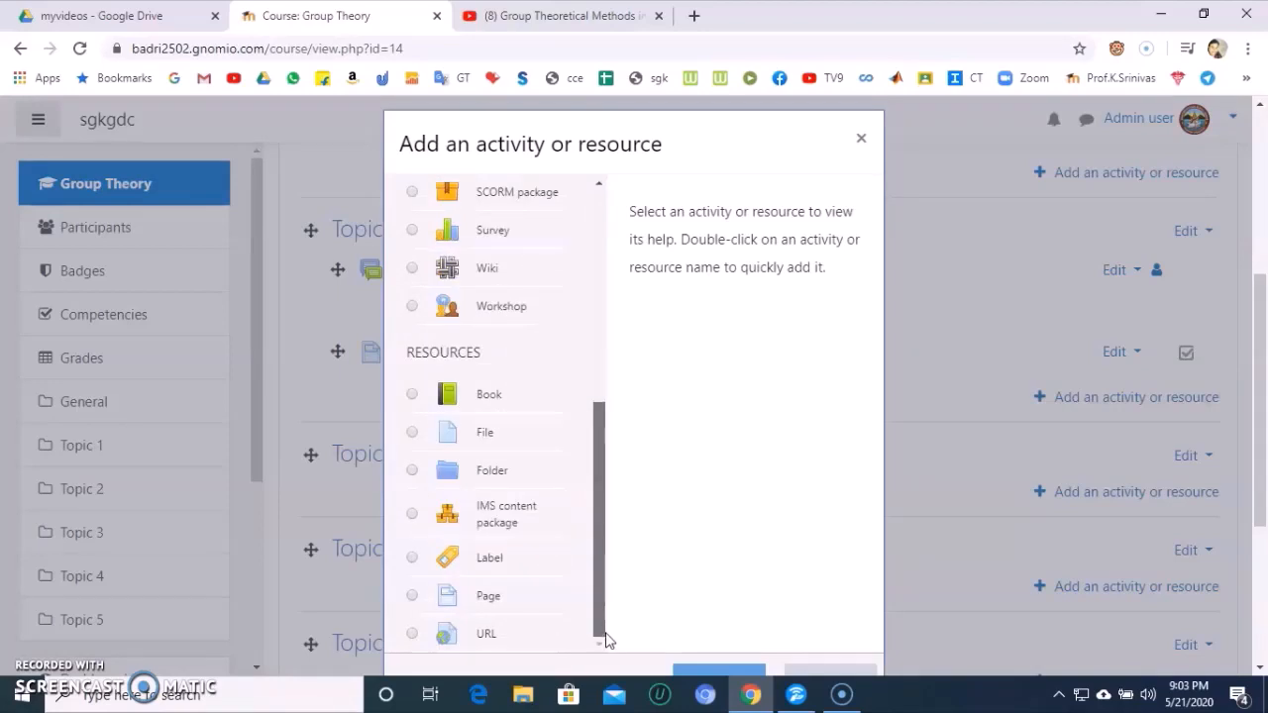
click(419, 634)
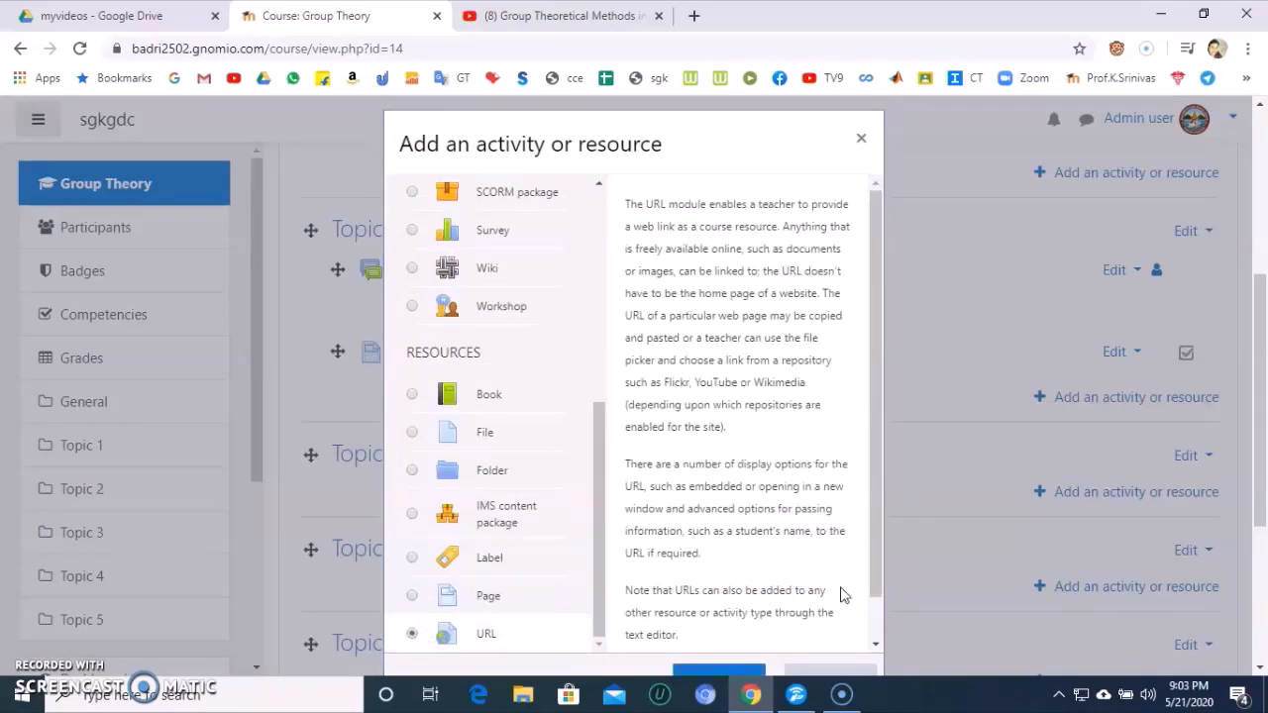
drag(1260, 479, 1259, 512)
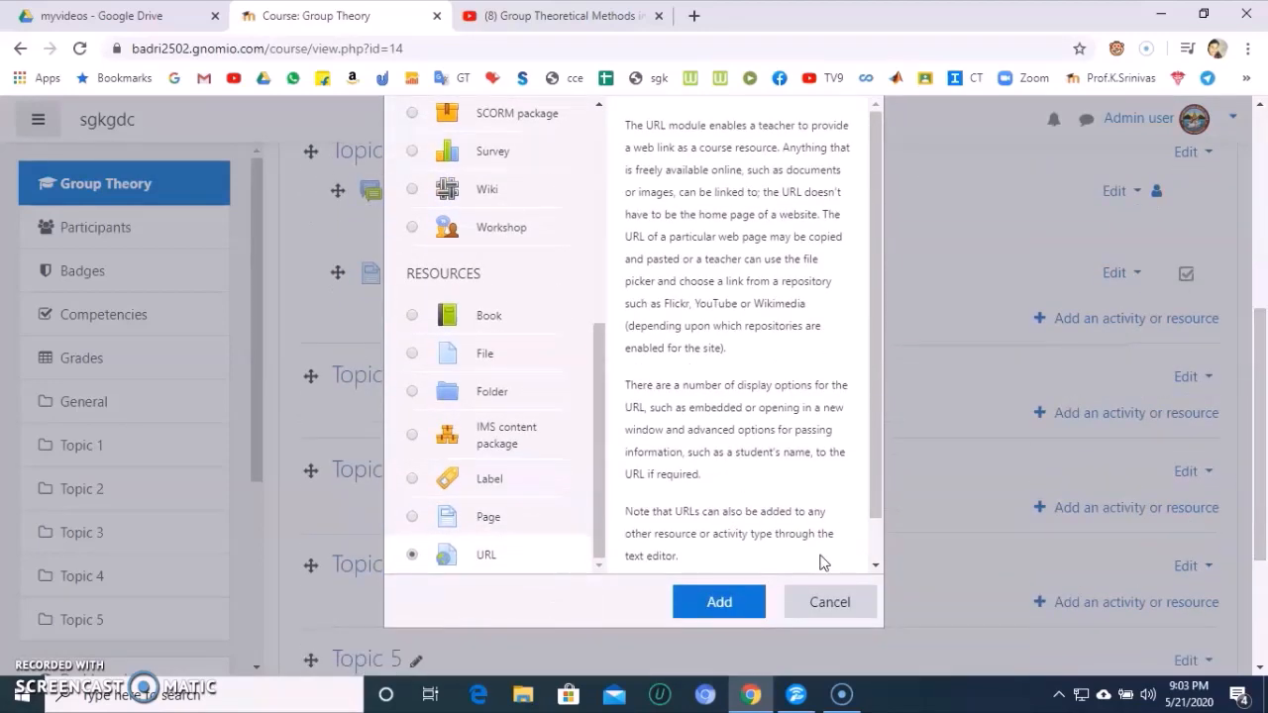
click(743, 602)
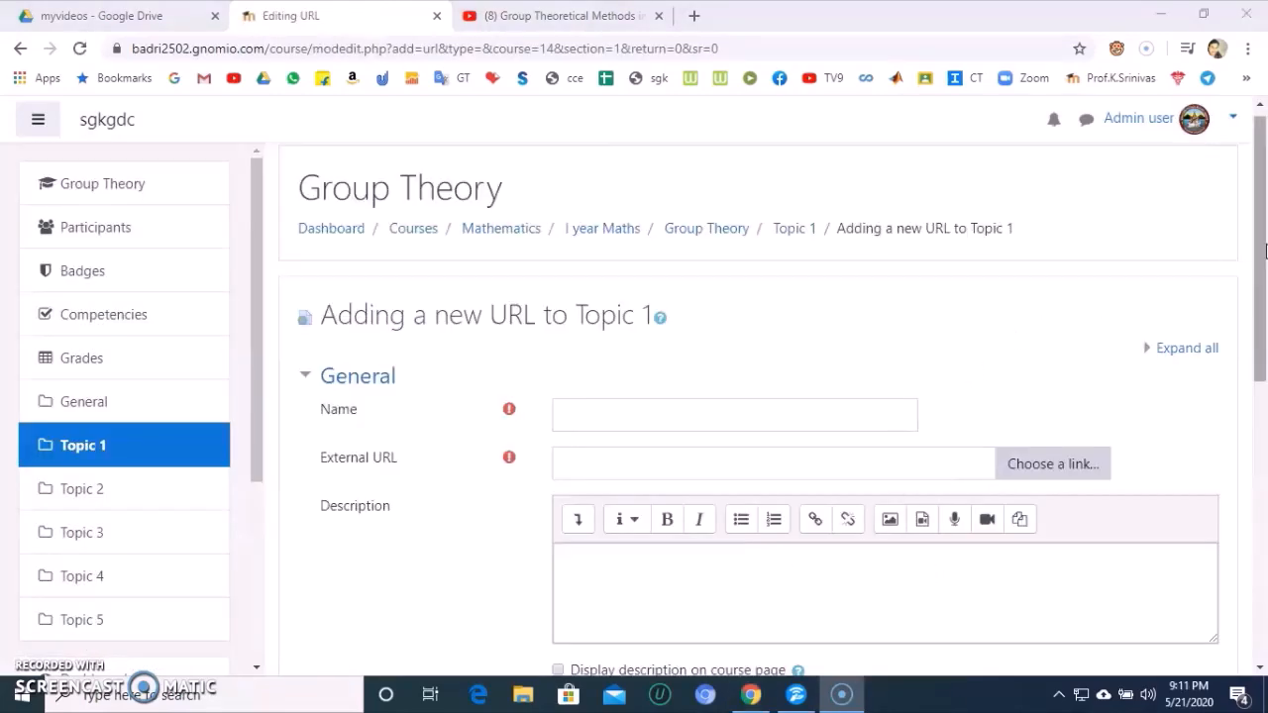
- Name the URL resource "Additional video for topic 1" and paste the copied YouTube link as its external URL
drag(1263, 248, 1265, 321)
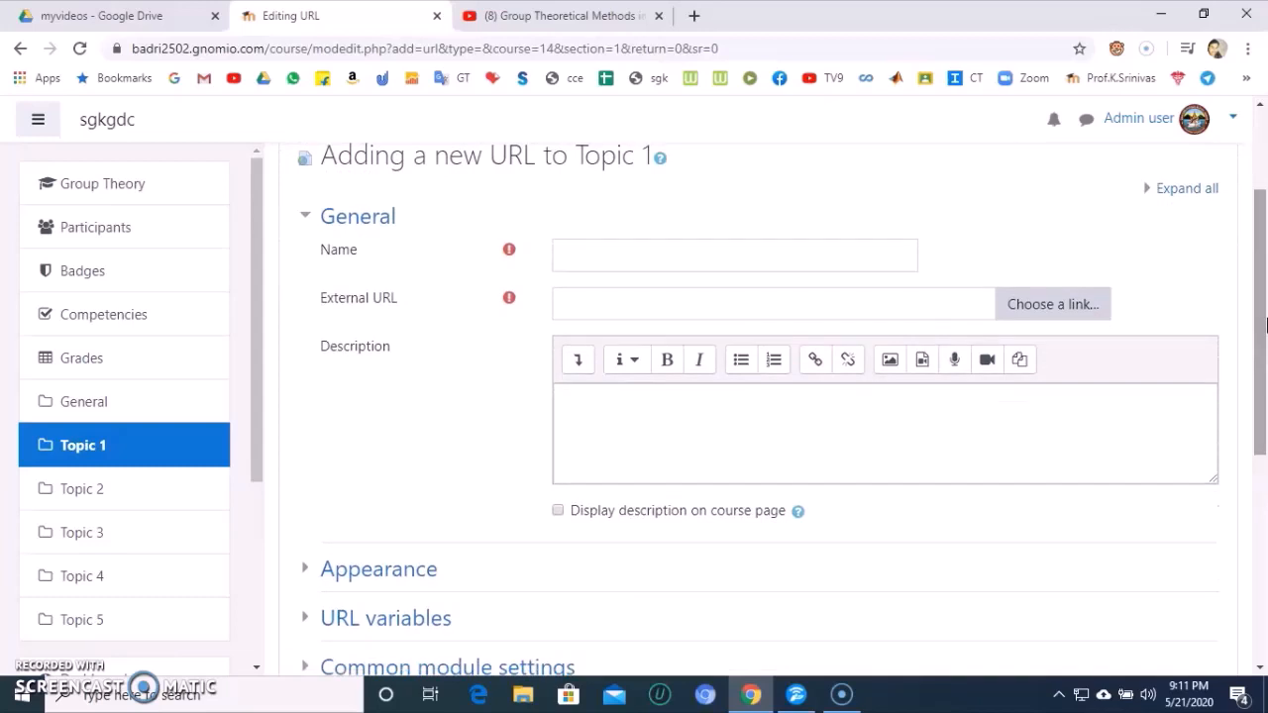
click(841, 253)
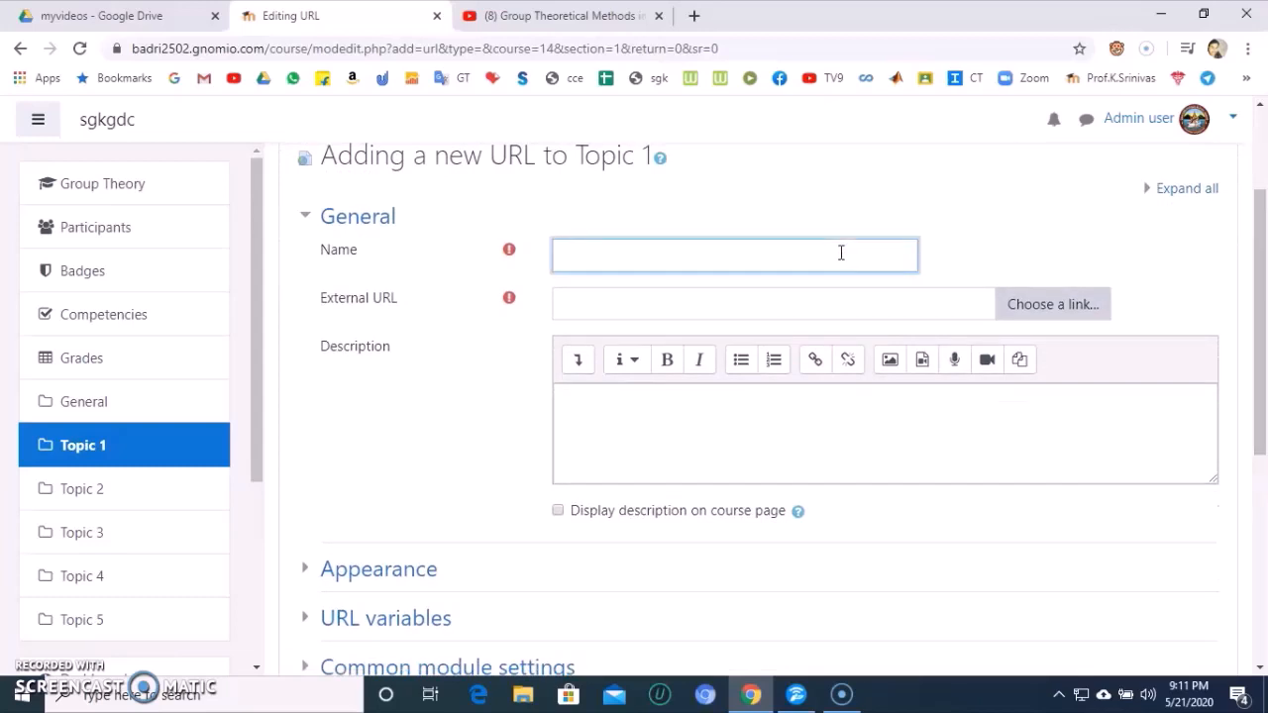
text(Additional video for top)
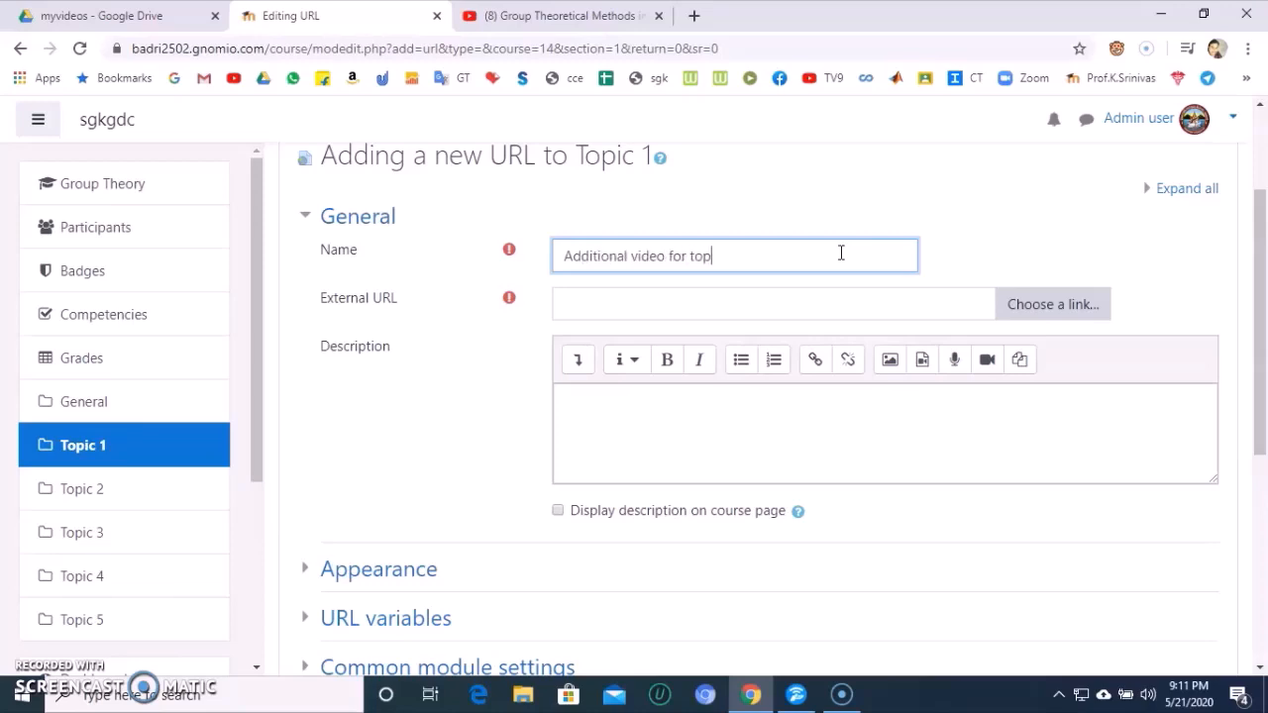
text(ic 1)
click(841, 295)
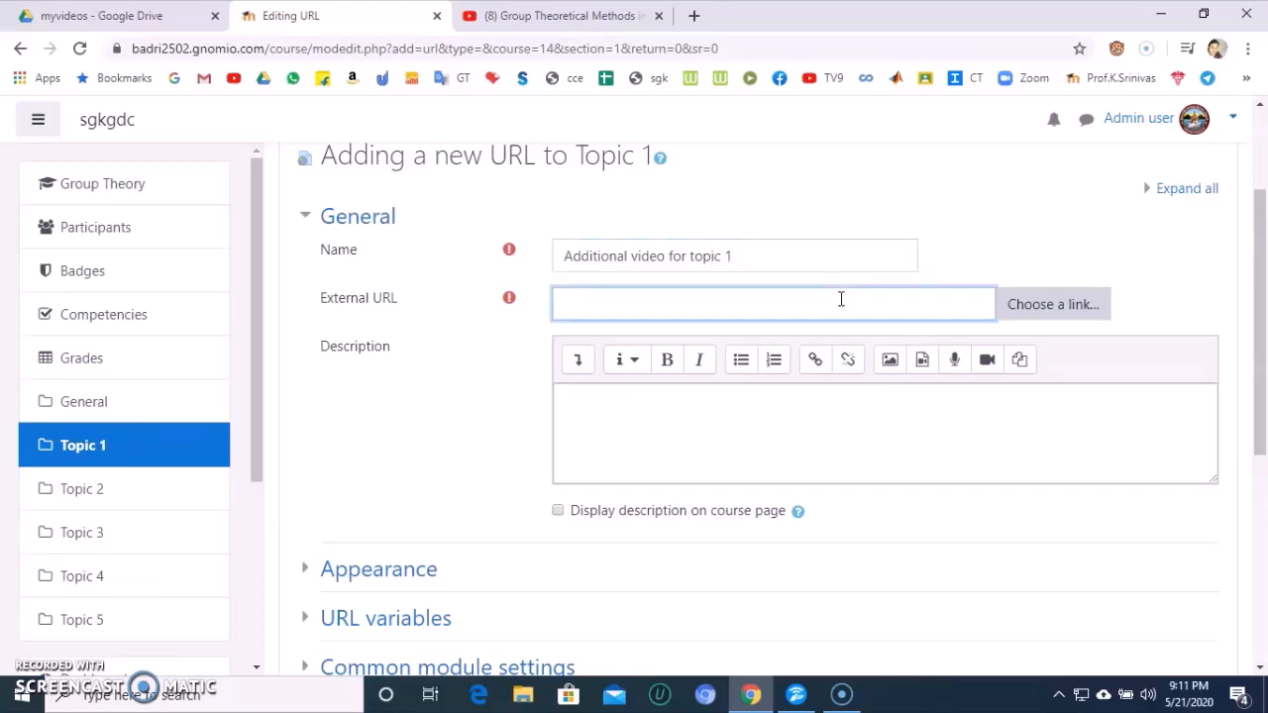
key(ctrl+v)
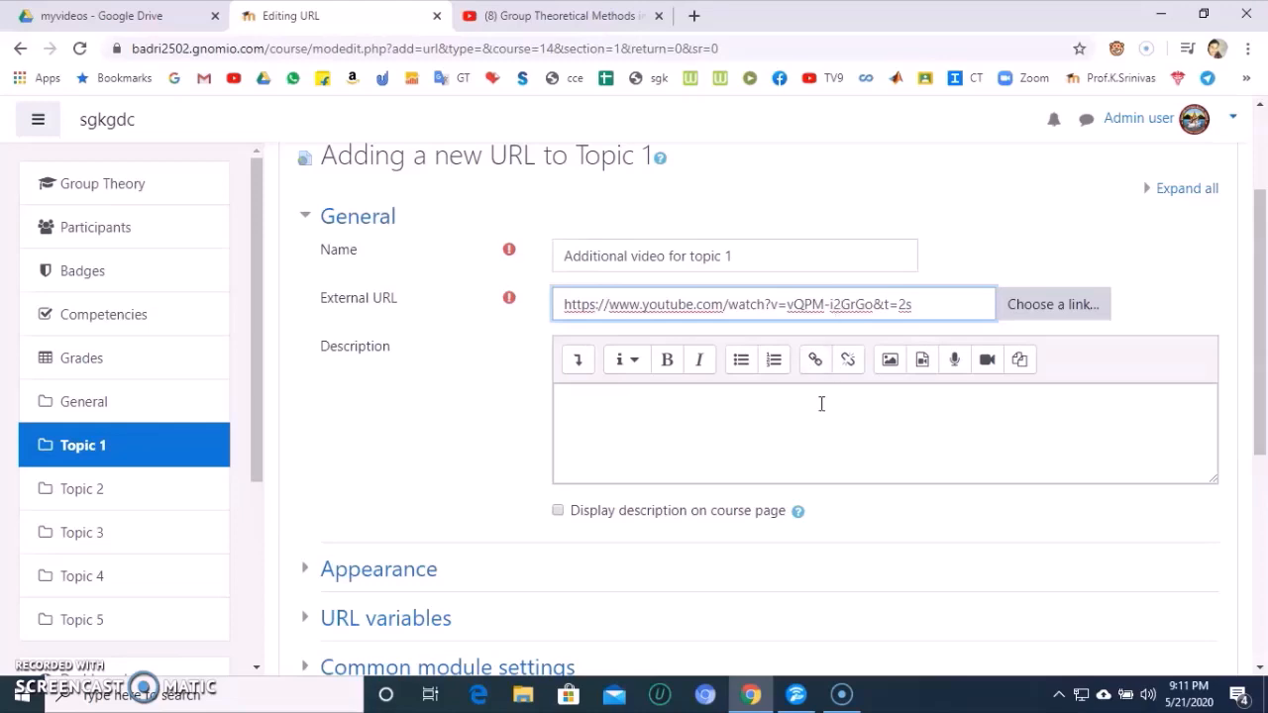
- Set the URL resource's Display appearance to Embed, then save it and return to the course
scroll(1265, 375, down, 3)
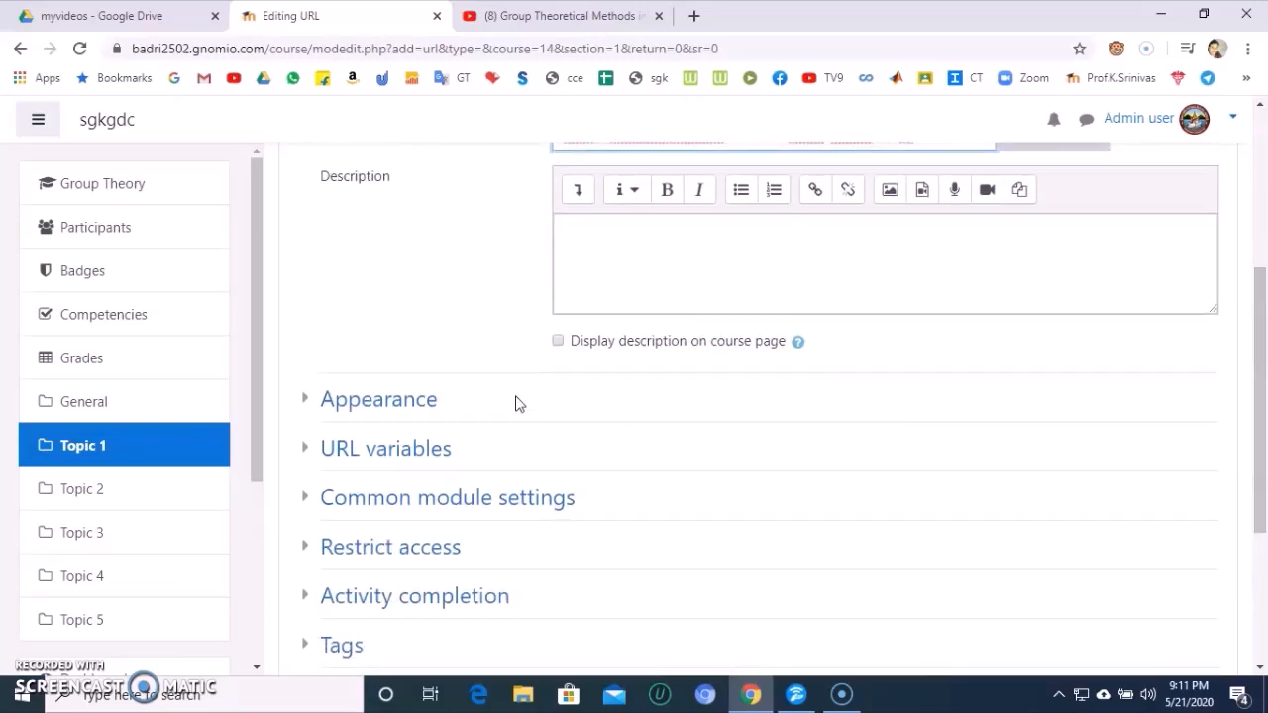
click(421, 403)
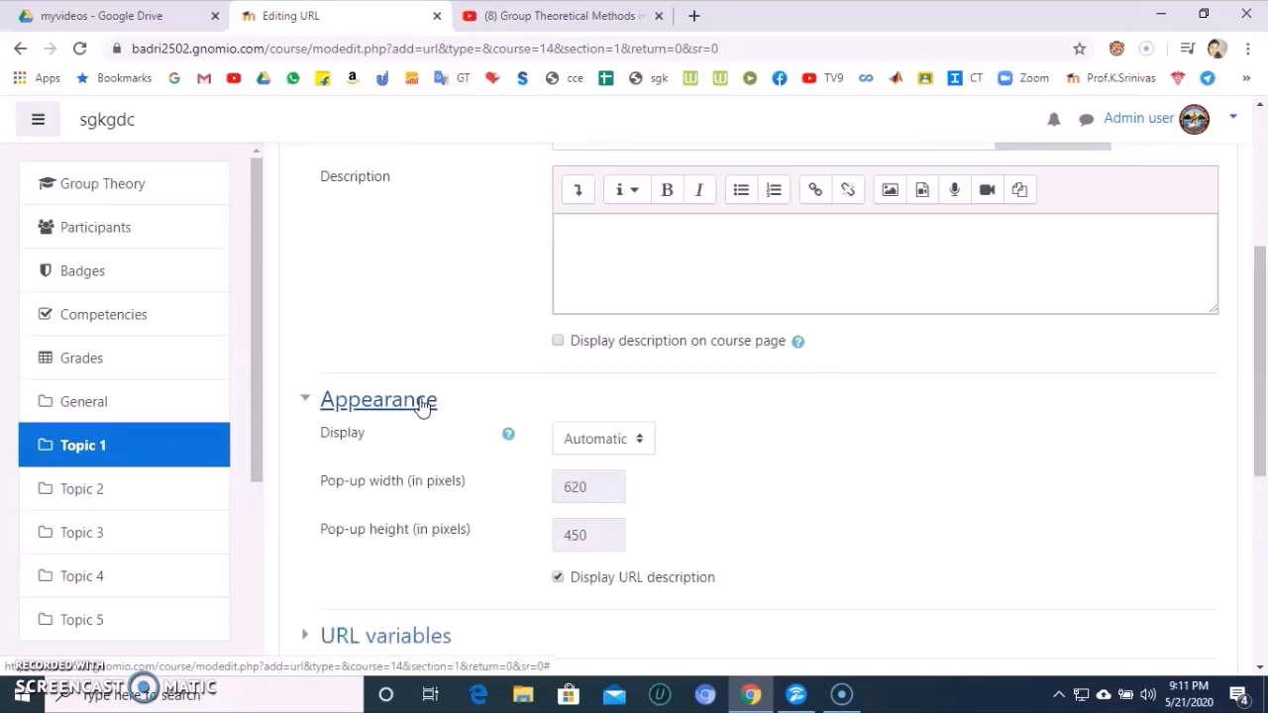
click(637, 446)
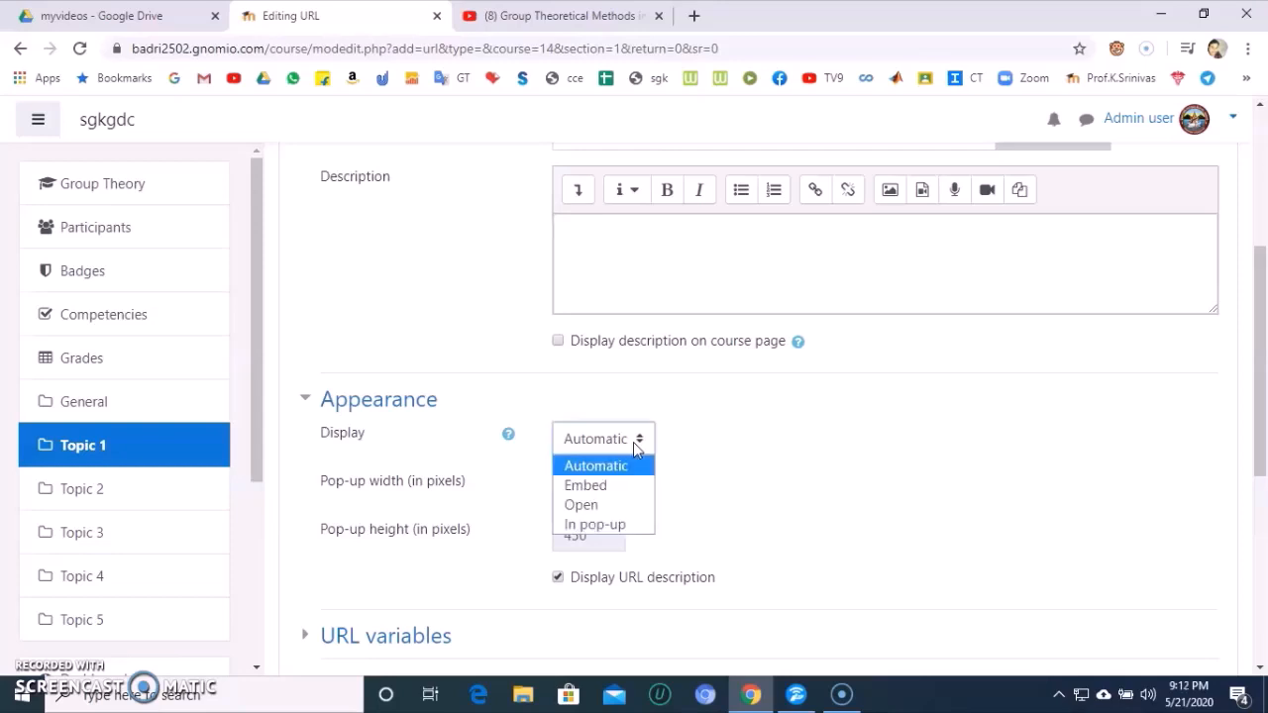
click(606, 487)
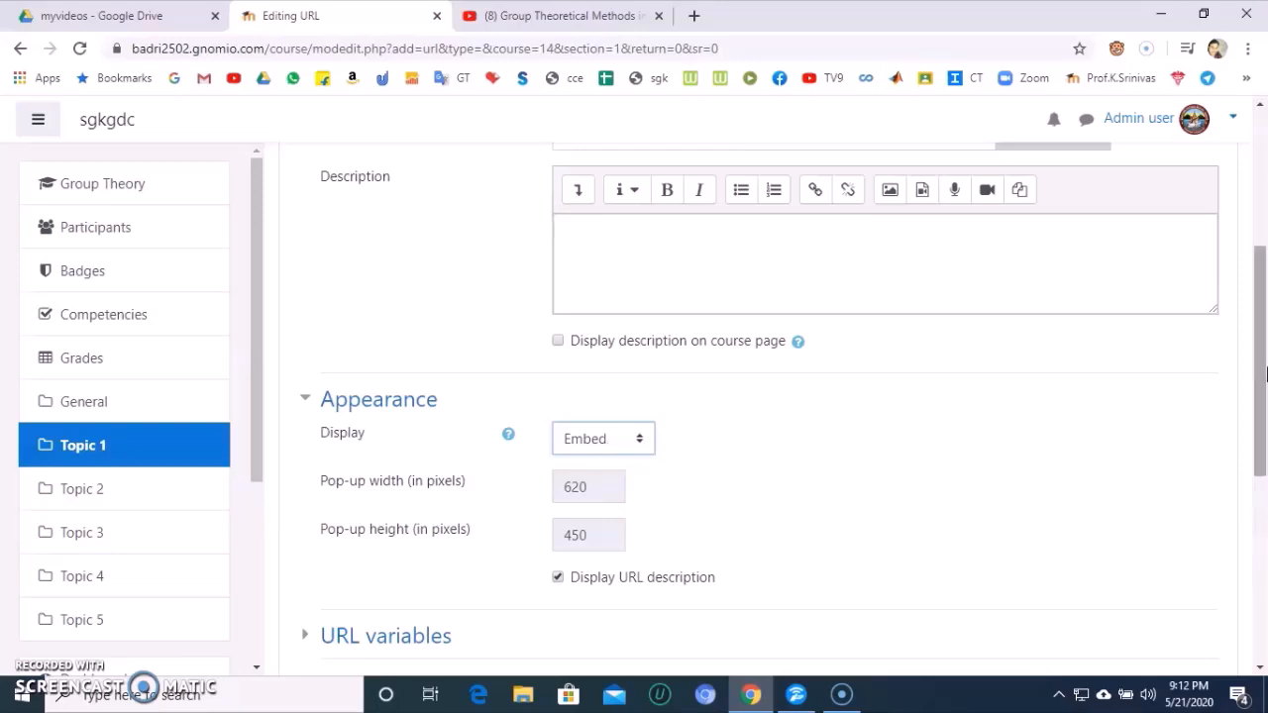
drag(1266, 372, 1266, 509)
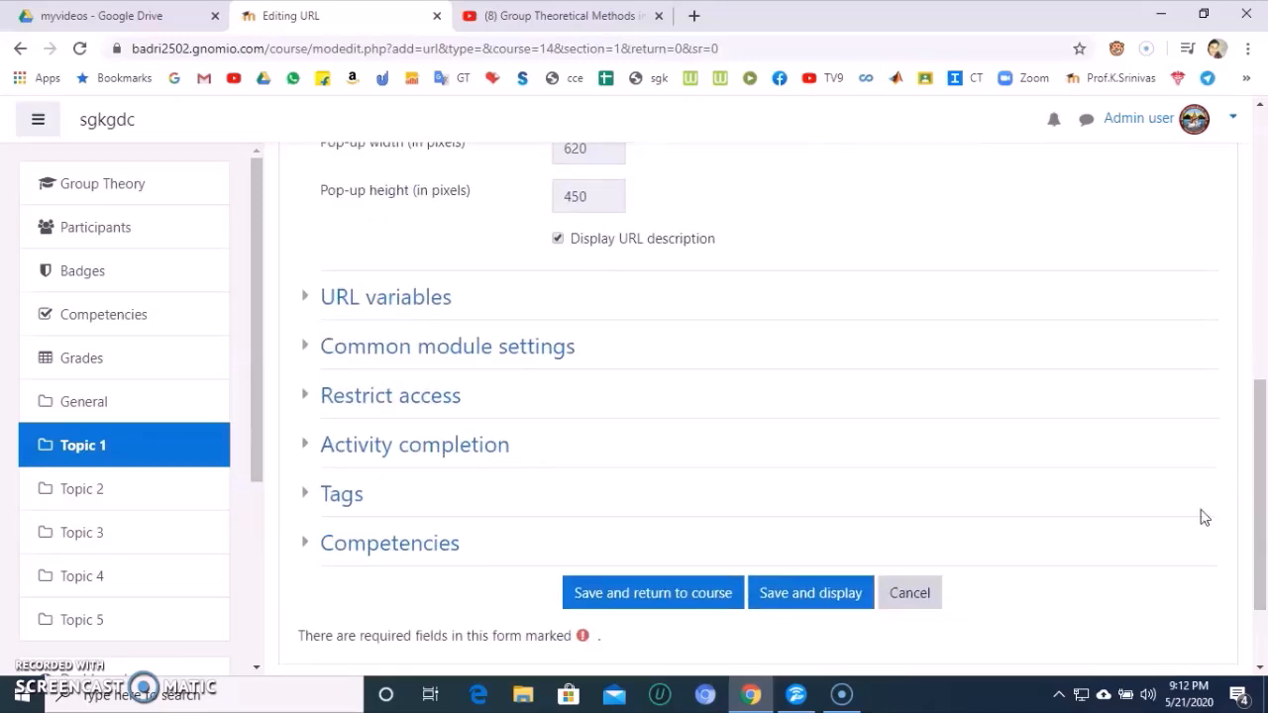
click(618, 599)
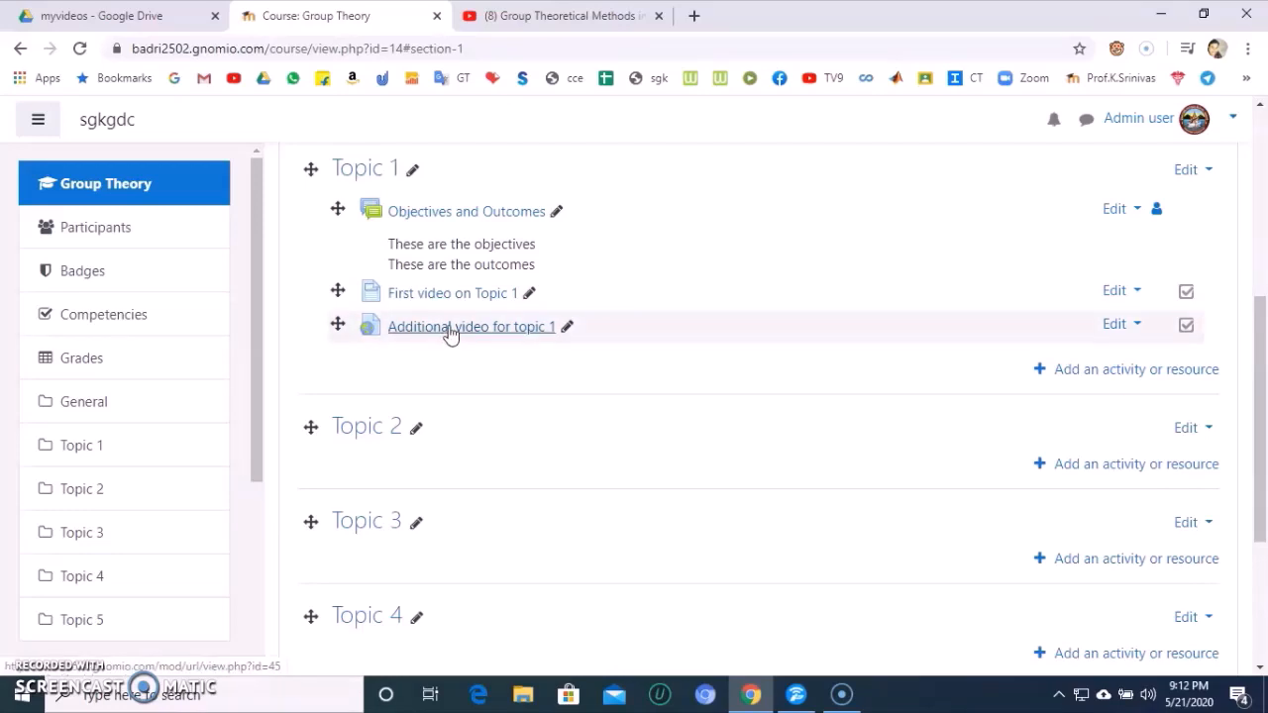
- Open "Additional video for topic 1" to view the embedded video, change its Display setting to Automatic, and save back to the course
click(450, 330)
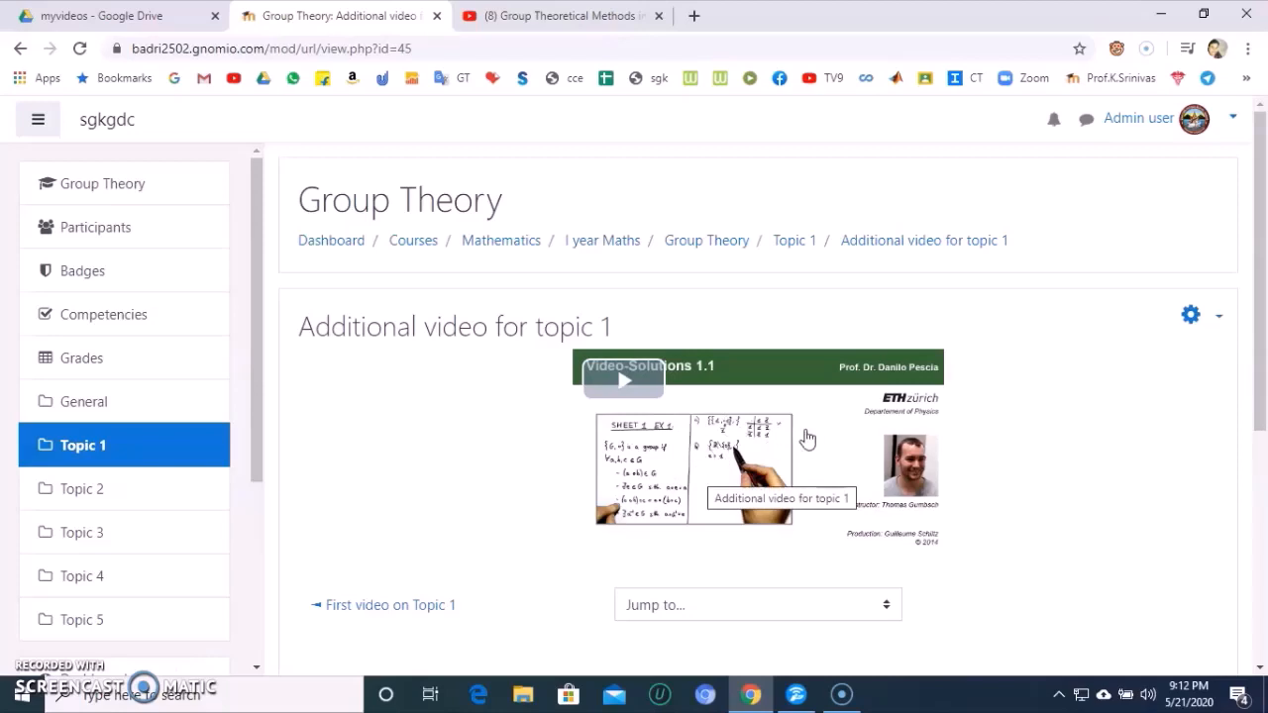
scroll(1265, 339, down, 1)
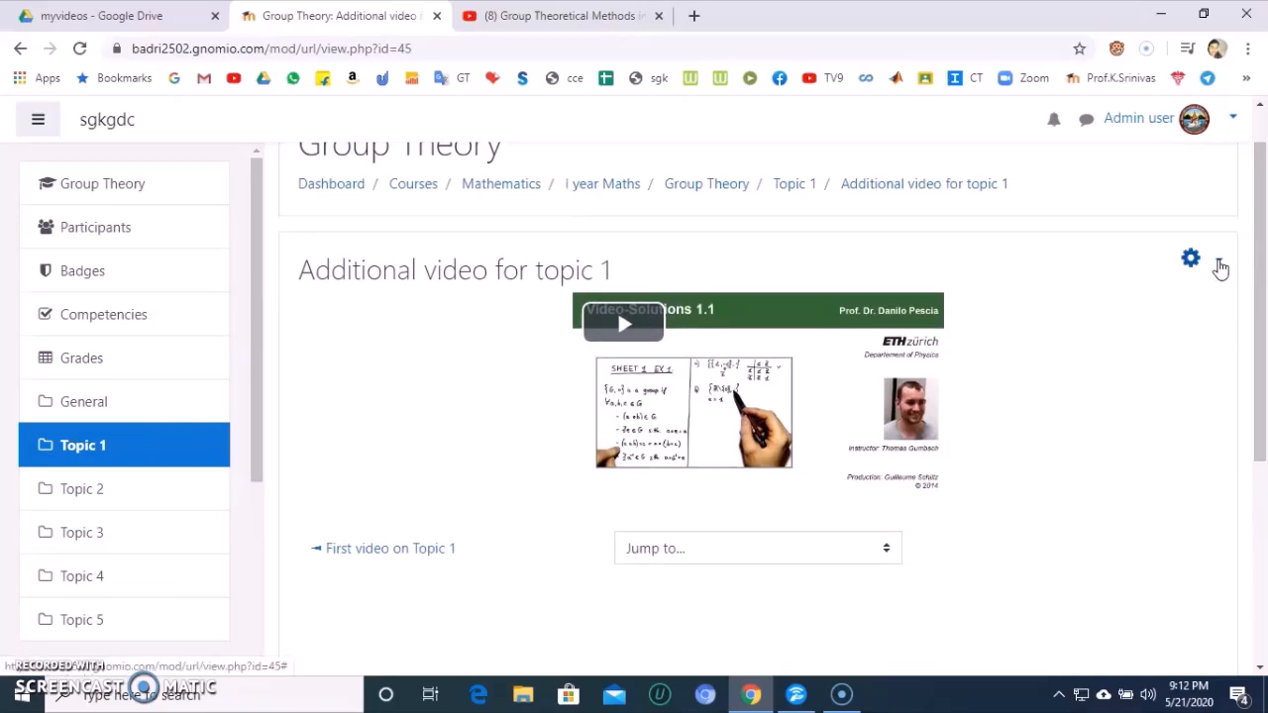
click(1219, 266)
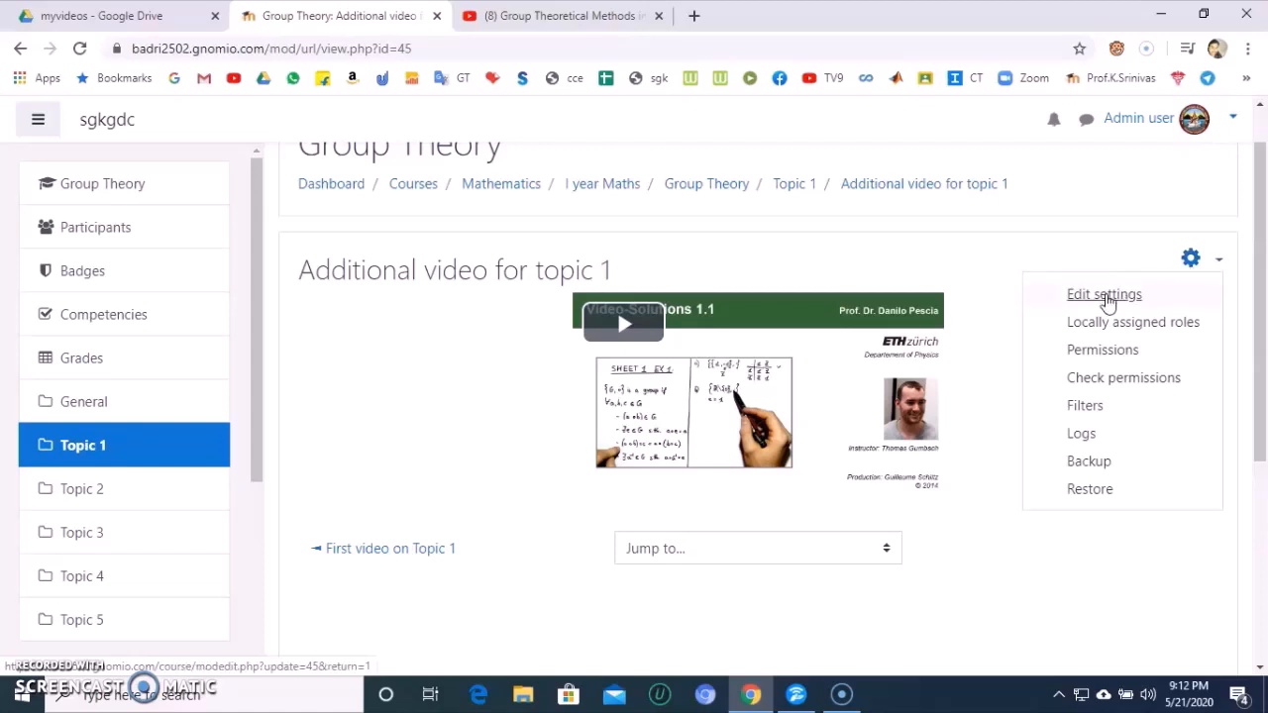
click(1106, 295)
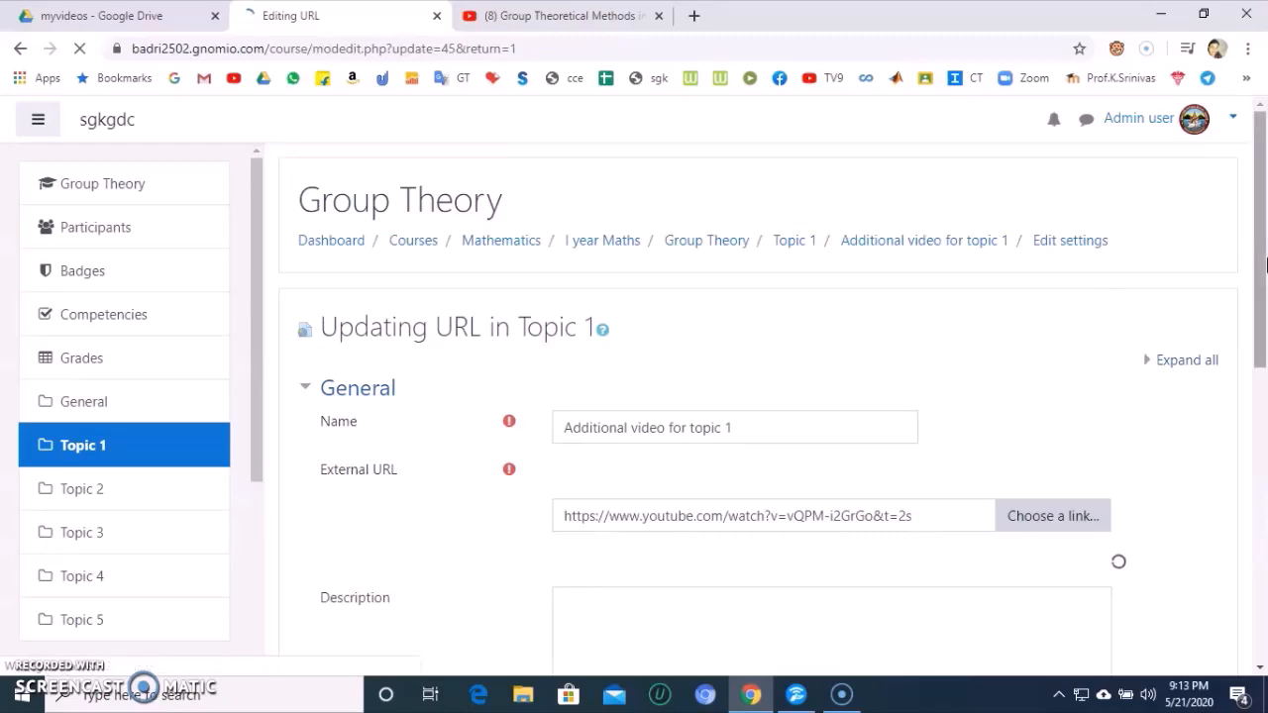
drag(1265, 272, 1267, 446)
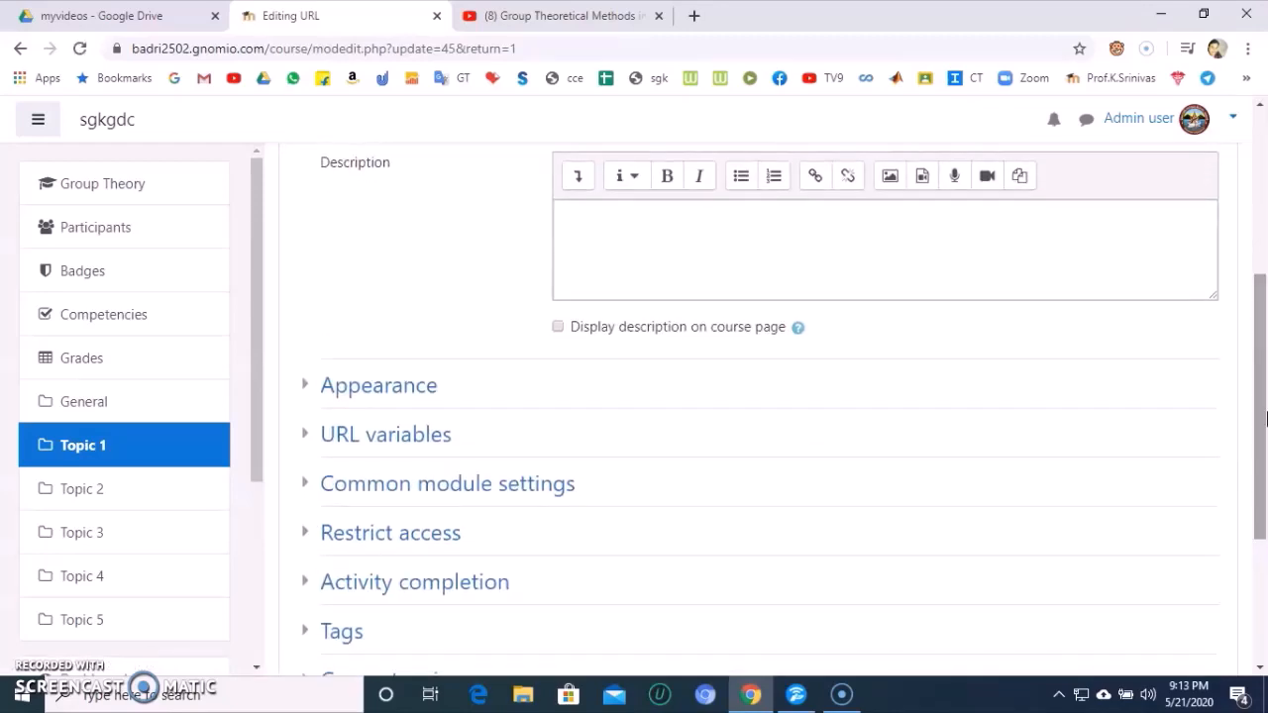
click(389, 396)
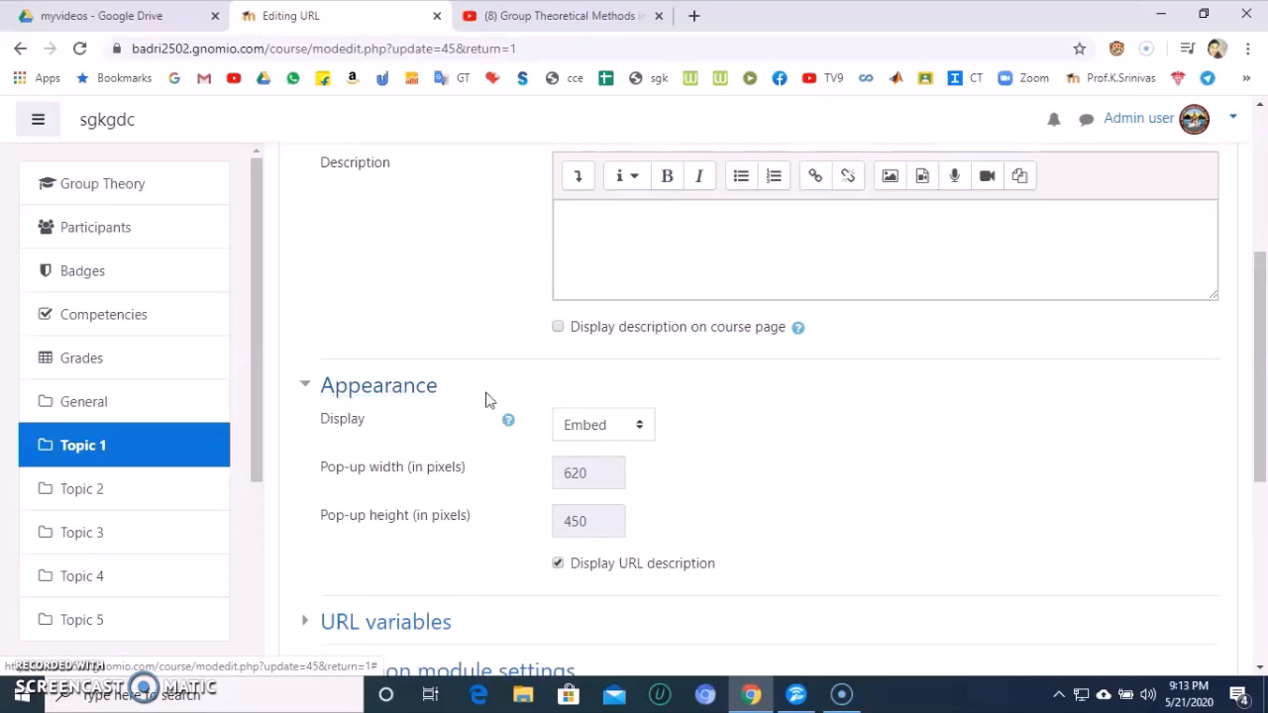
click(616, 428)
click(612, 451)
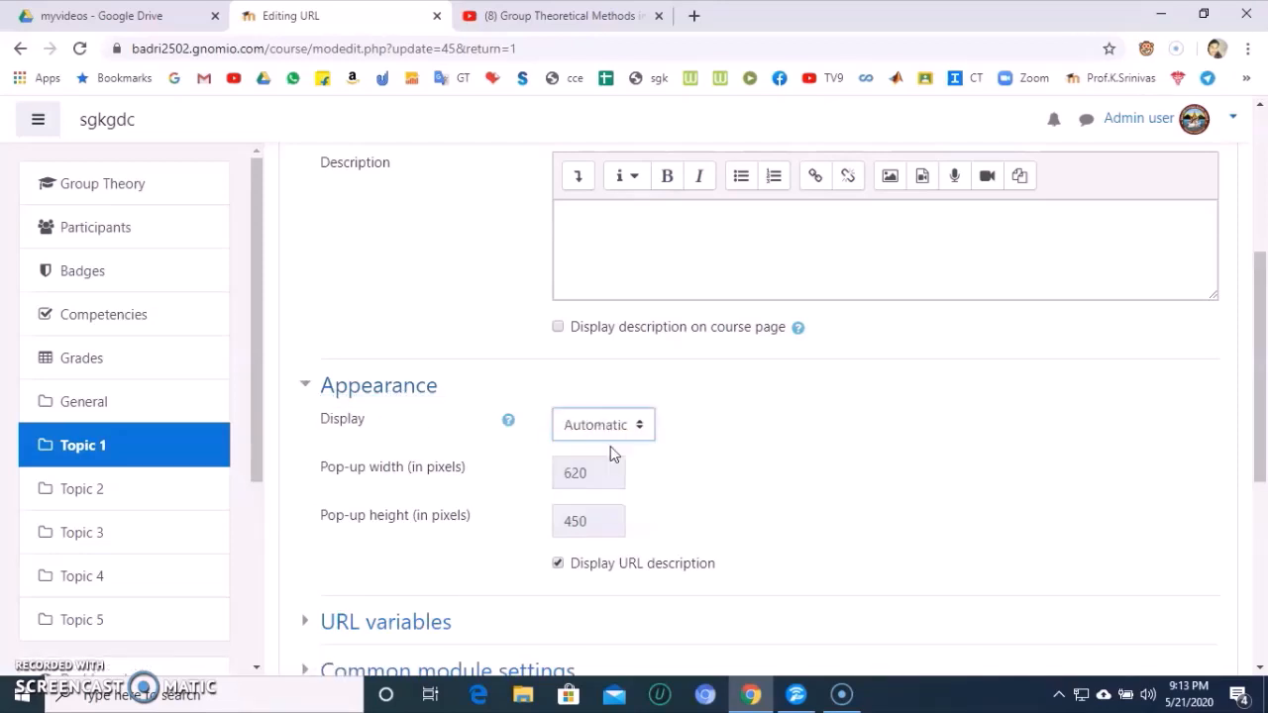
drag(1266, 362, 1260, 516)
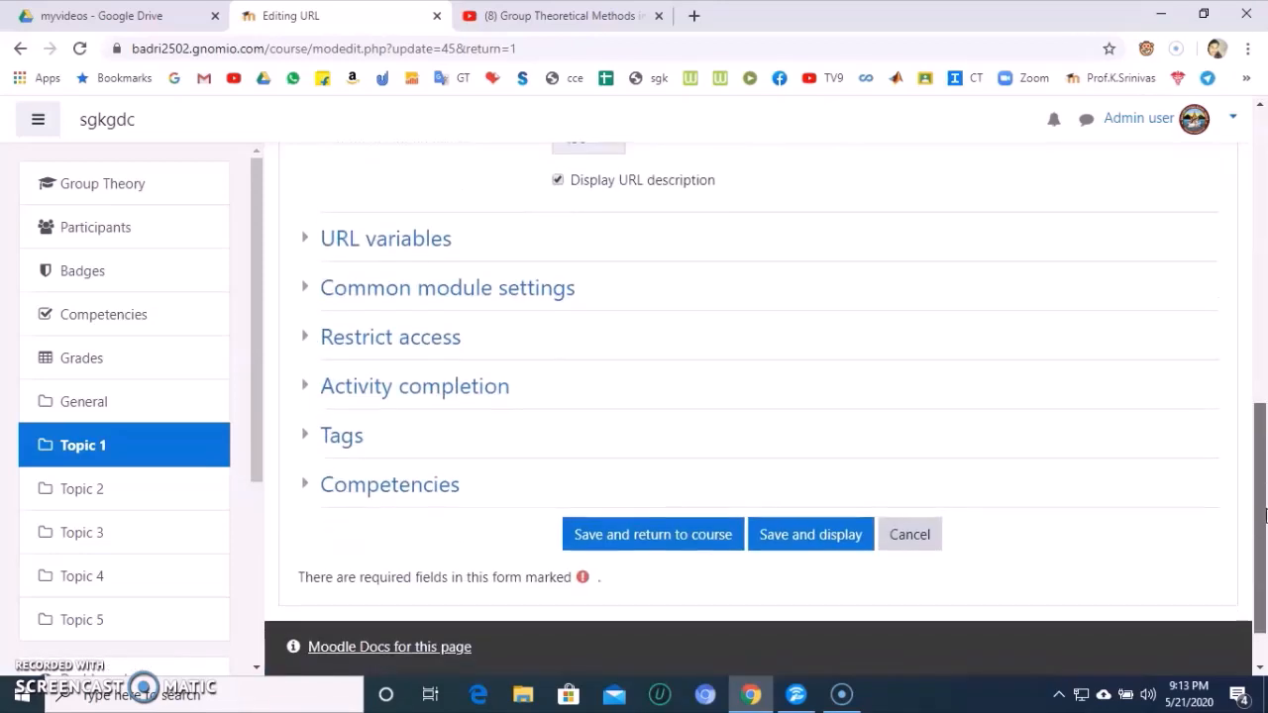
click(654, 535)
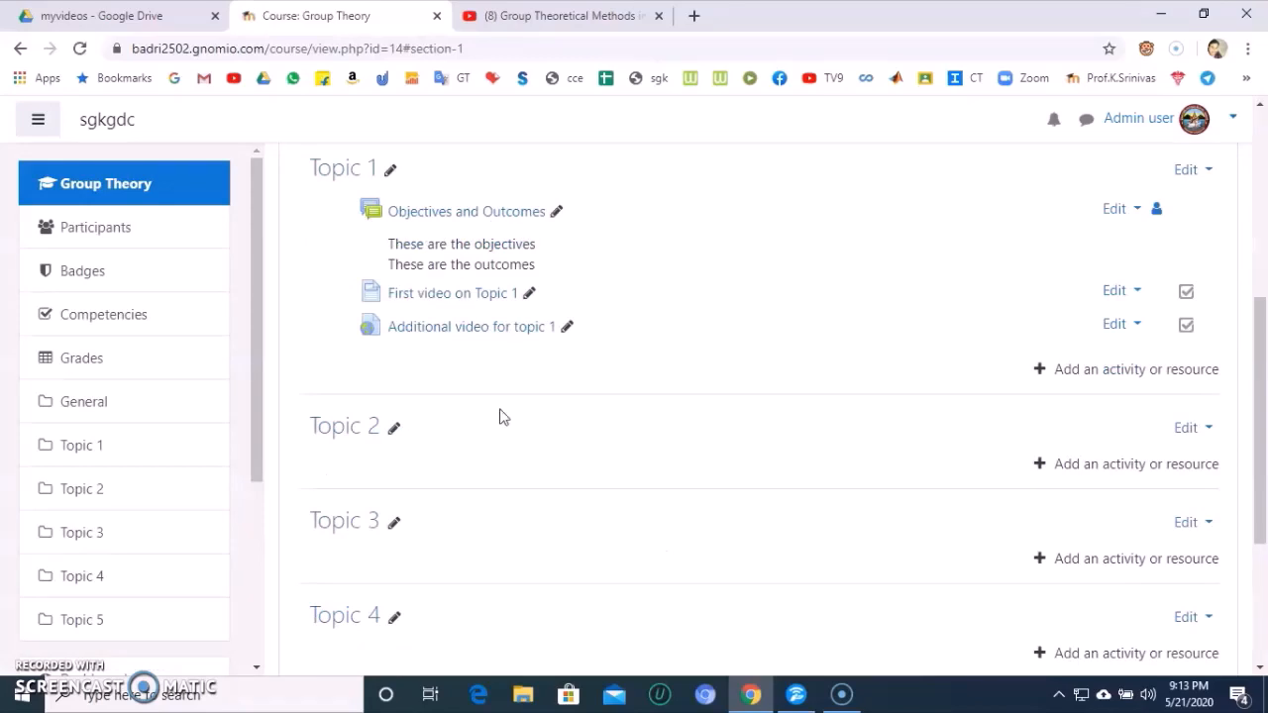
- Open the "Additional video for topic 1" link to check how it displays, and go back to the course
click(471, 330)
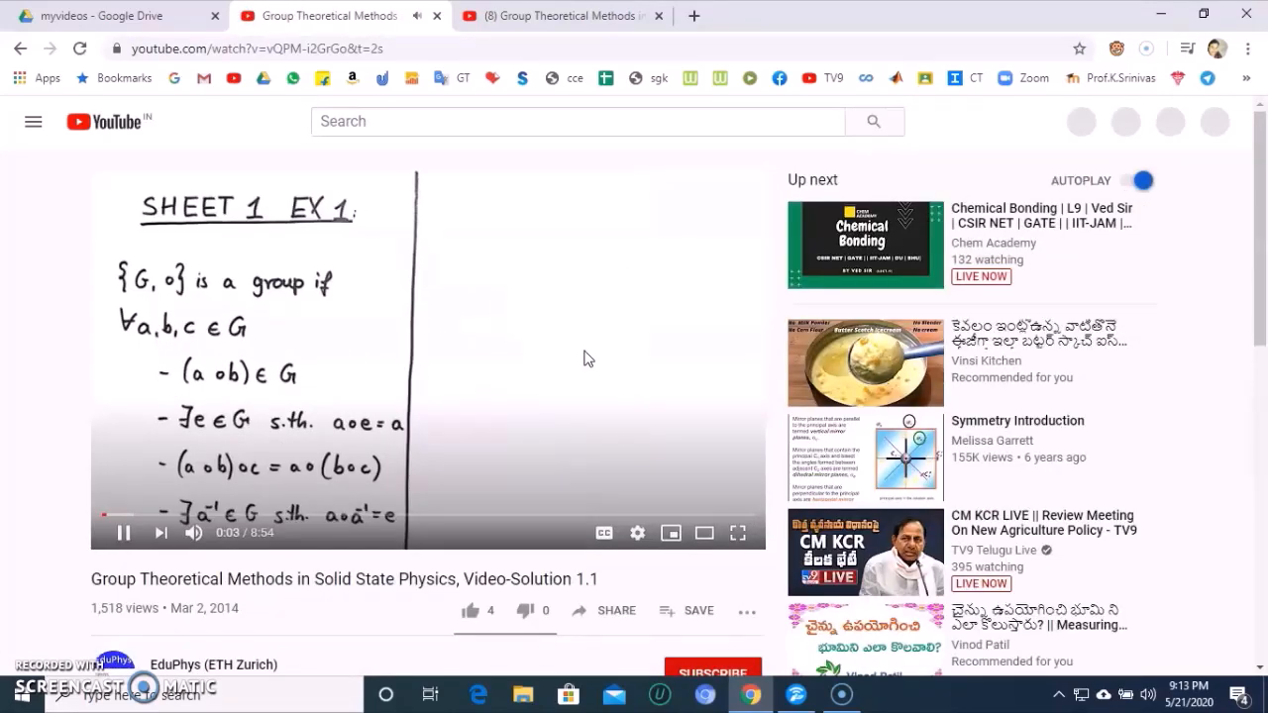
click(22, 53)
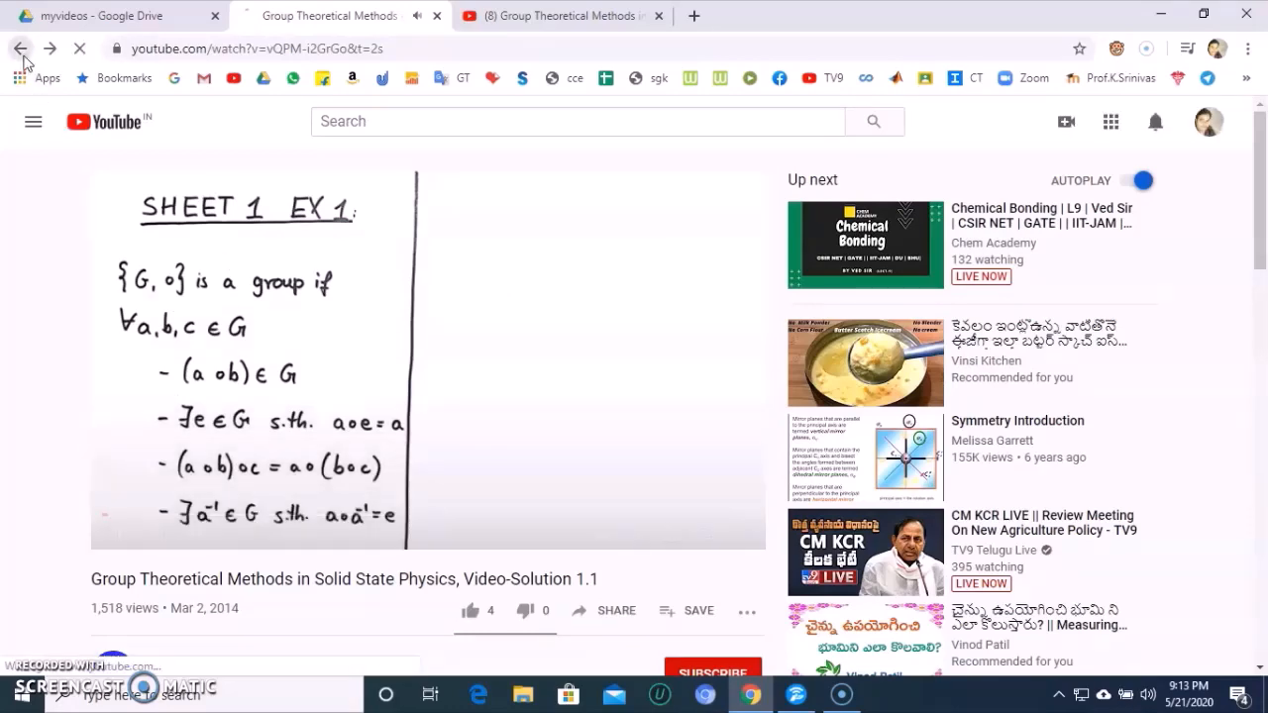